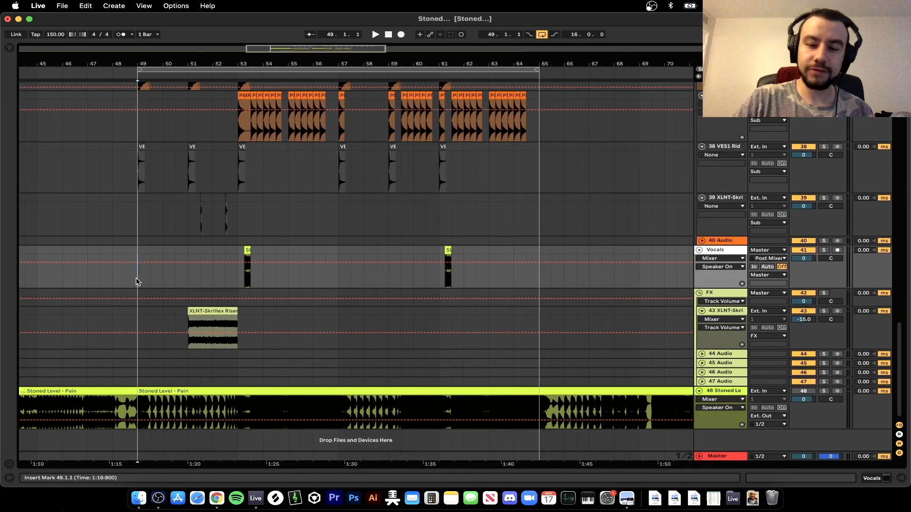
Play the arrangement from bar 49 and raise the system volume for listening.
key(XF86AudioRaiseVolume)
key(space)
key(XF86AudioRaiseVolume)
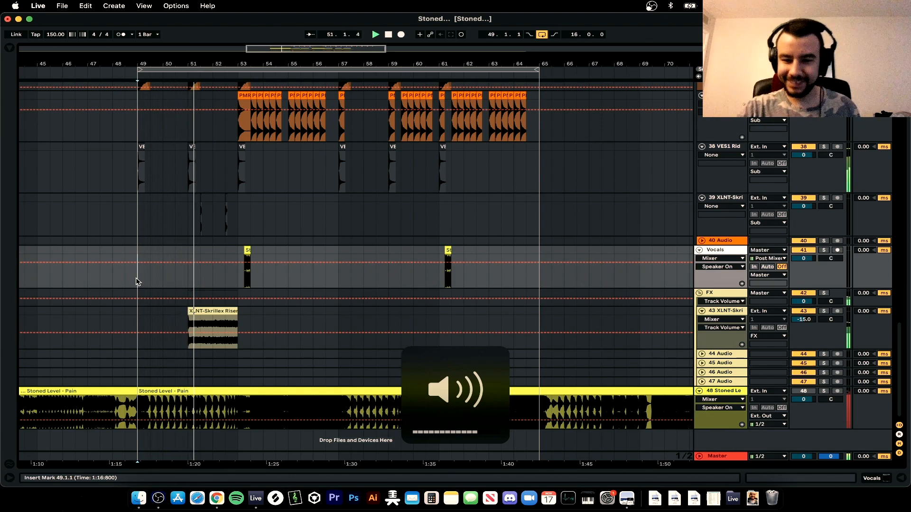
key(XF86AudioRaiseVolume)
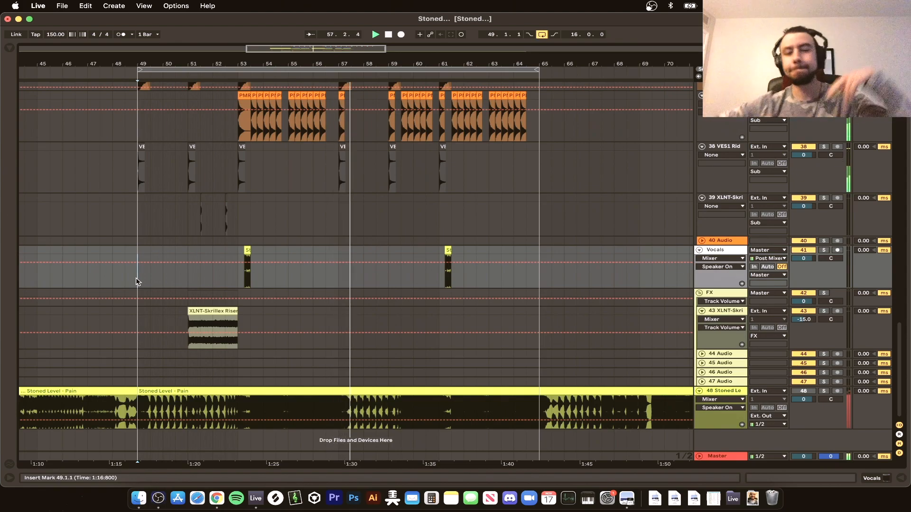
scroll(469, 268, up, 5)
scroll(469, 268, up, 10)
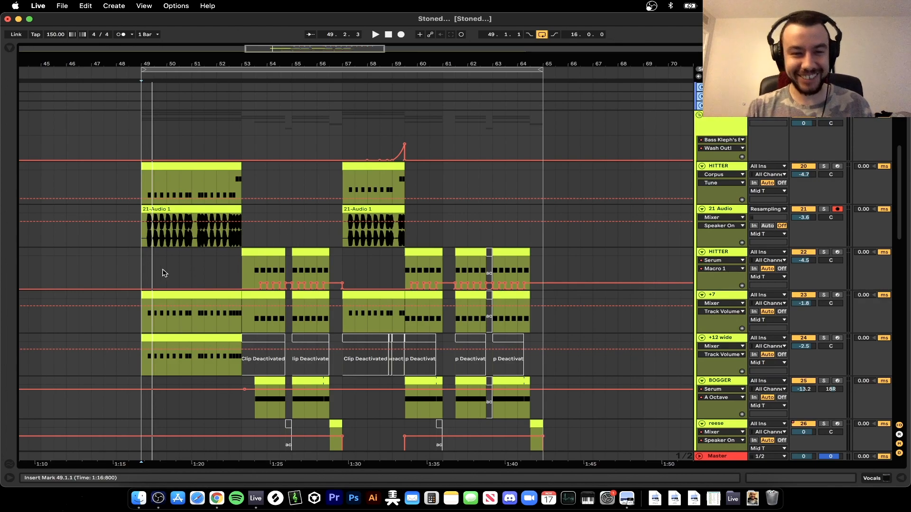
Solo the Stoned Level reference track and play it from bar 53.
scroll(140, 273, down, 1)
scroll(140, 272, left, 2)
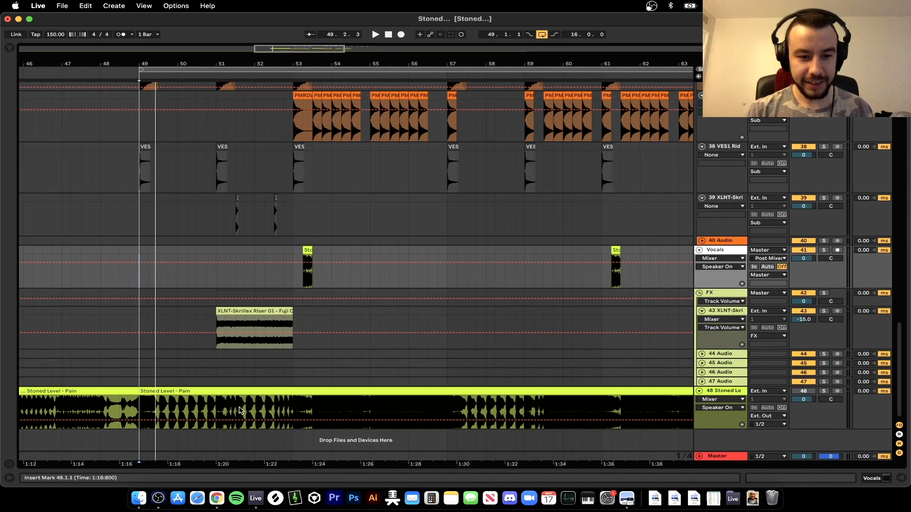
click(291, 402)
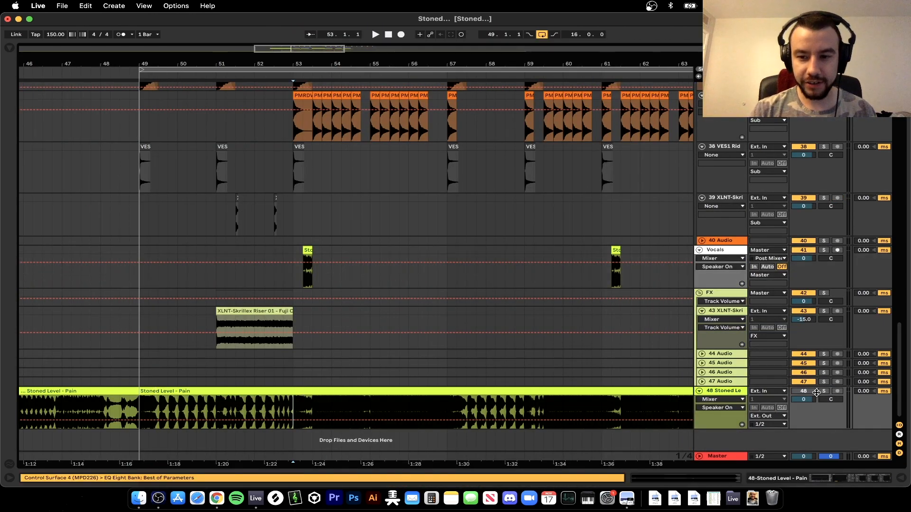
click(824, 391)
key(space)
Unsolo the Stoned Level reference track and play the full arrangement from position 50.4.1 for comparison.
click(208, 405)
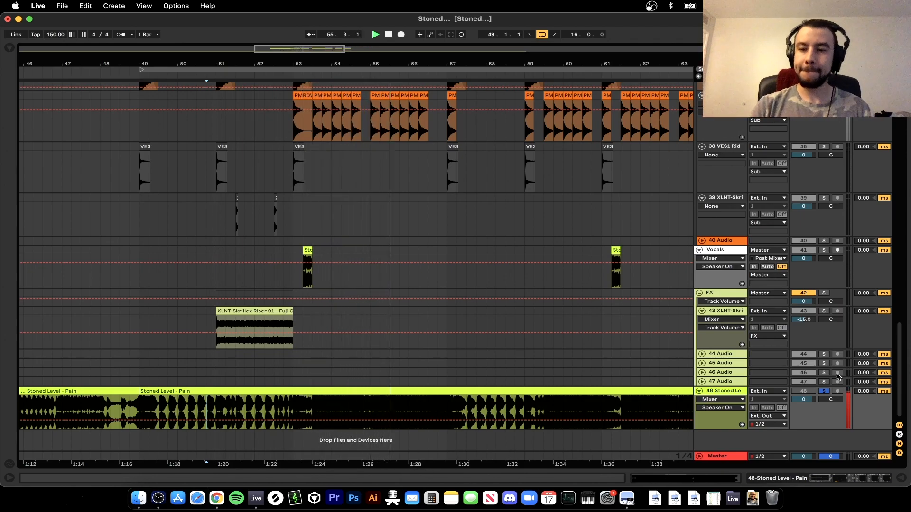
click(826, 392)
key(space)
key(space)
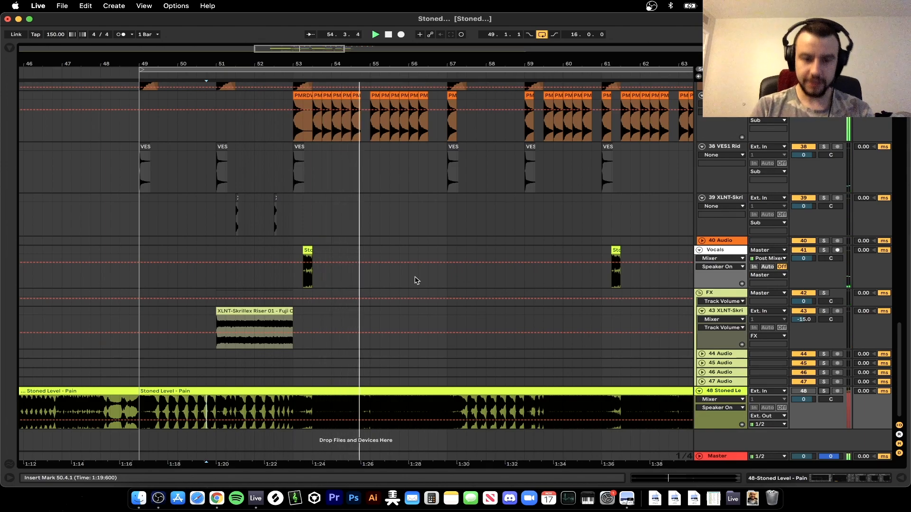
scroll(416, 280, up, 2)
scroll(416, 281, up, 15)
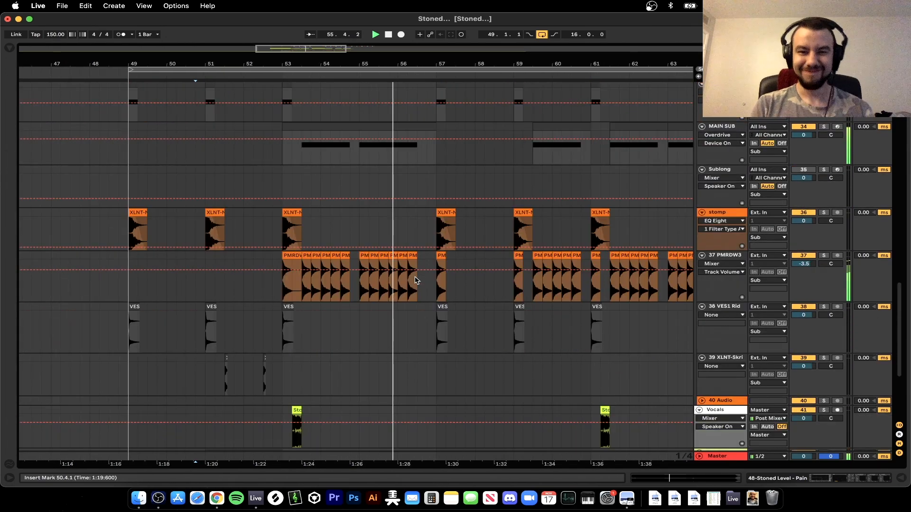
scroll(416, 280, up, 20)
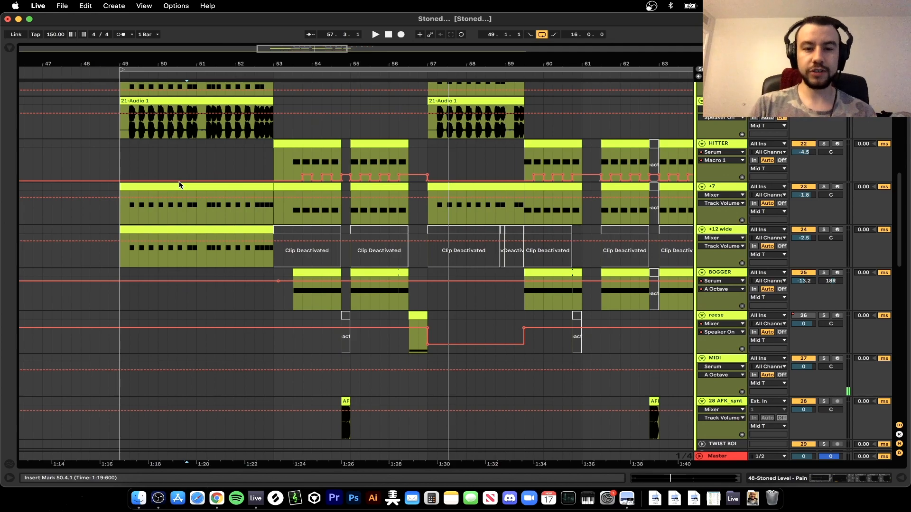
Examine the bass layer clips of the Mid T group from bar 49, including the first HITTER clip on track 20.
scroll(180, 184, up, 4)
click(158, 138)
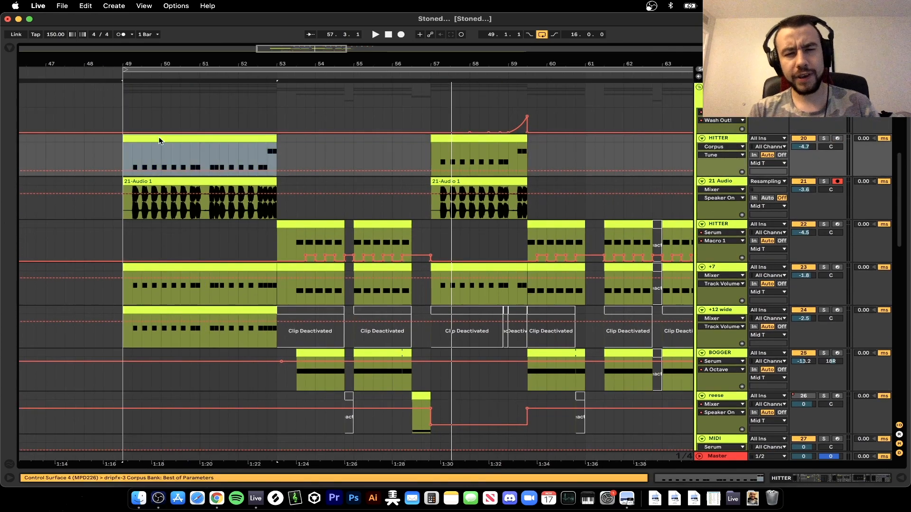
scroll(160, 138, up, 1)
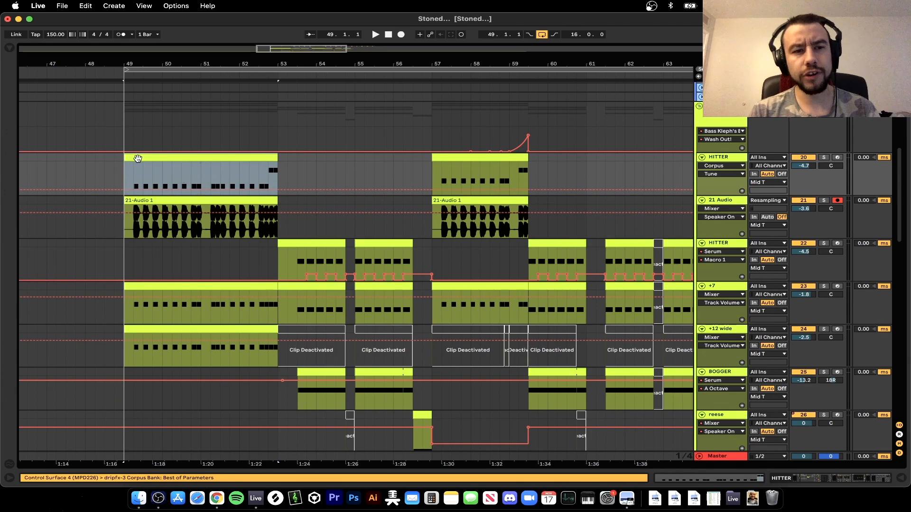
click(121, 259)
scroll(120, 258, down, 3)
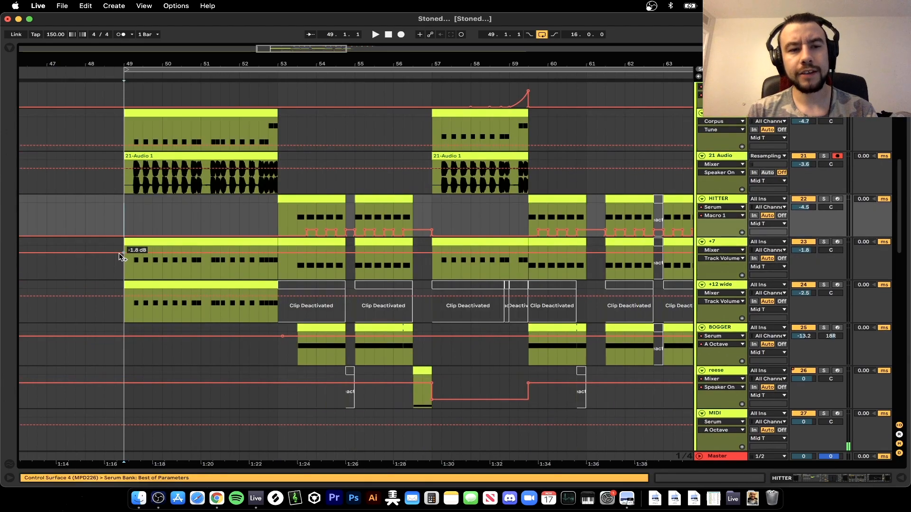
scroll(120, 259, down, 6)
scroll(120, 259, up, 12)
scroll(234, 239, right, 1)
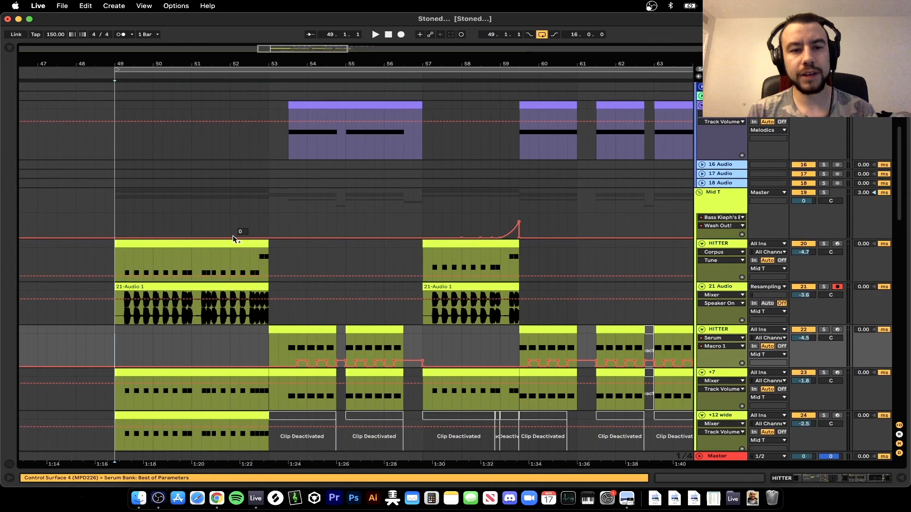
Inspect the device chain of the HITTER track 20 back to its Serum instrument, and close the device display.
double_click(731, 244)
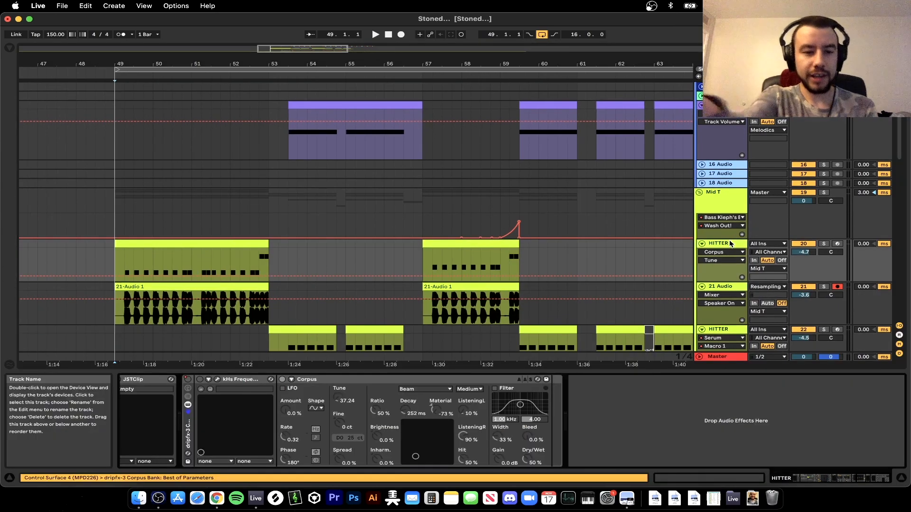
scroll(219, 437, left, 20)
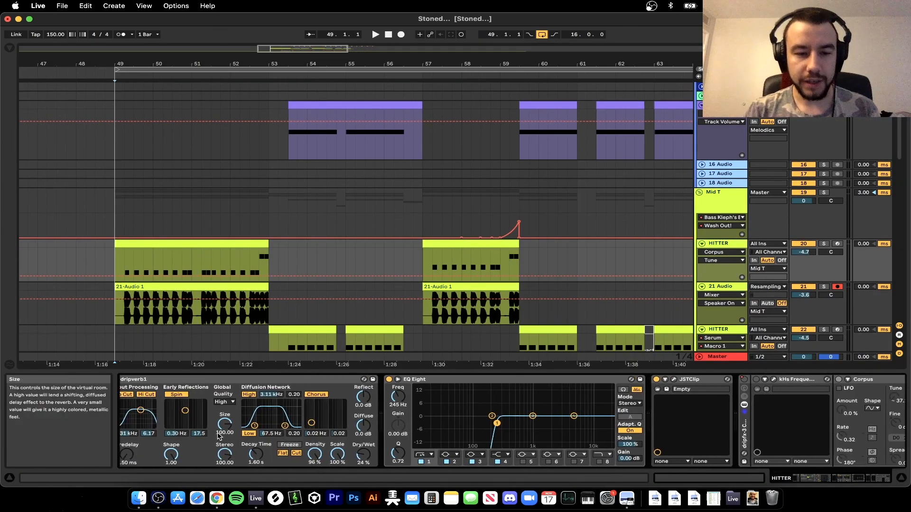
scroll(219, 437, left, 5)
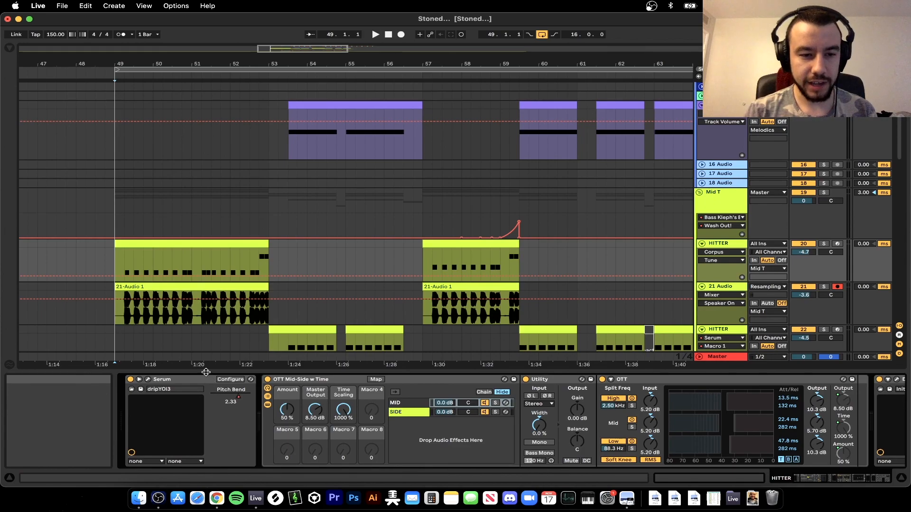
click(206, 372)
Solo the Kick and Snare tracks together and listen to the drum pattern from bar 53.
scroll(206, 373, up, 10)
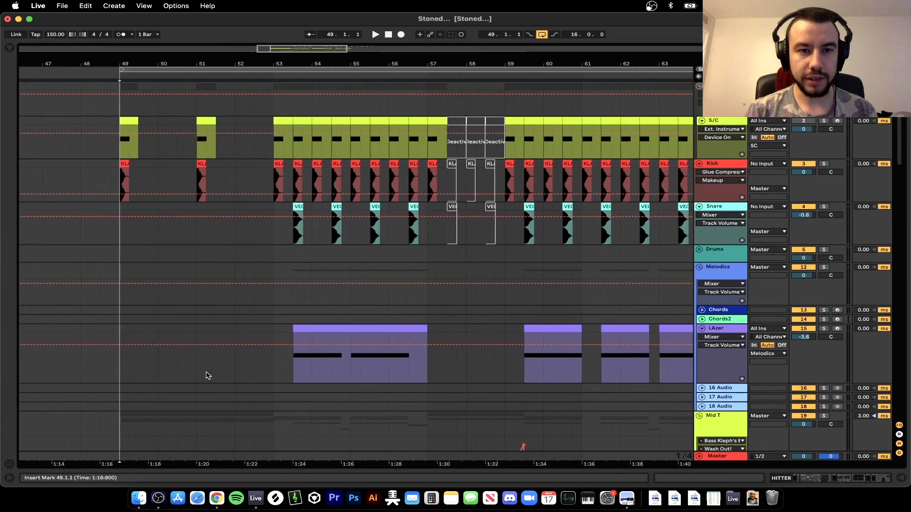
scroll(206, 373, left, 1)
click(277, 149)
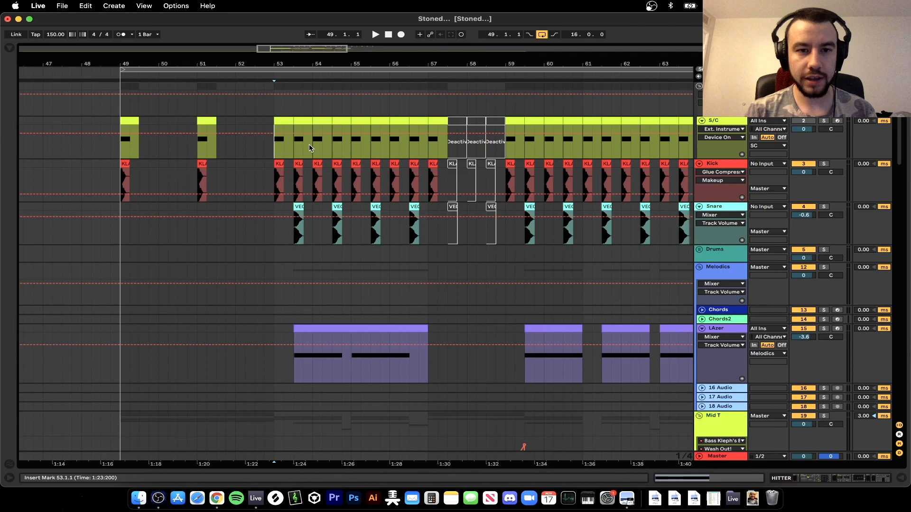
click(823, 164)
key(space)
super+click(824, 207)
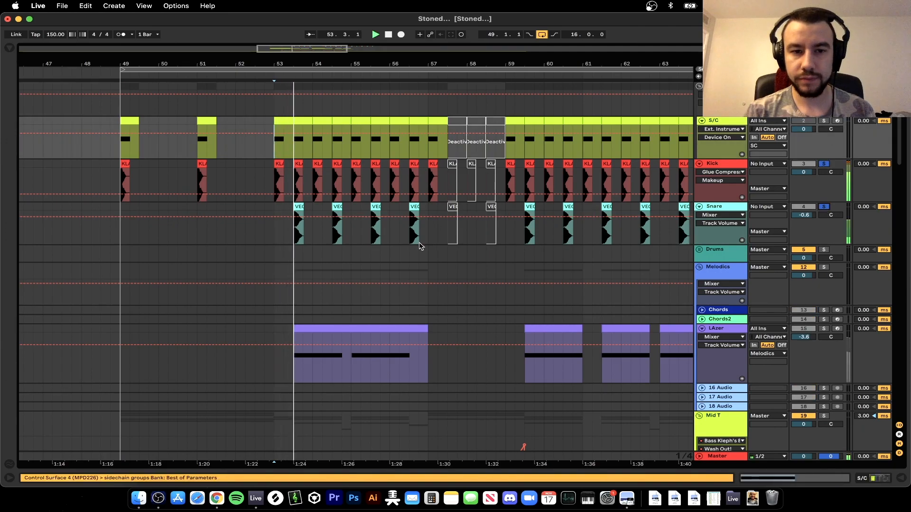
scroll(345, 278, right, 2)
scroll(344, 278, right, 2)
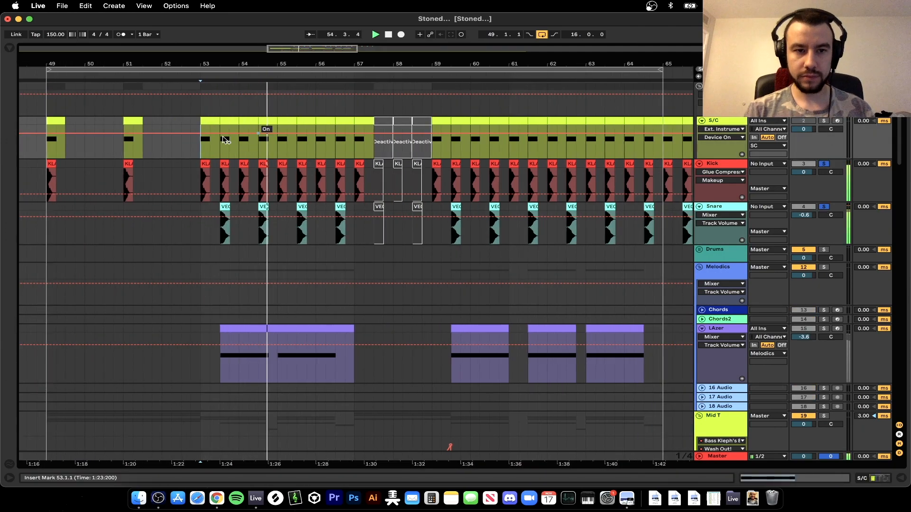
scroll(322, 223, down, 3)
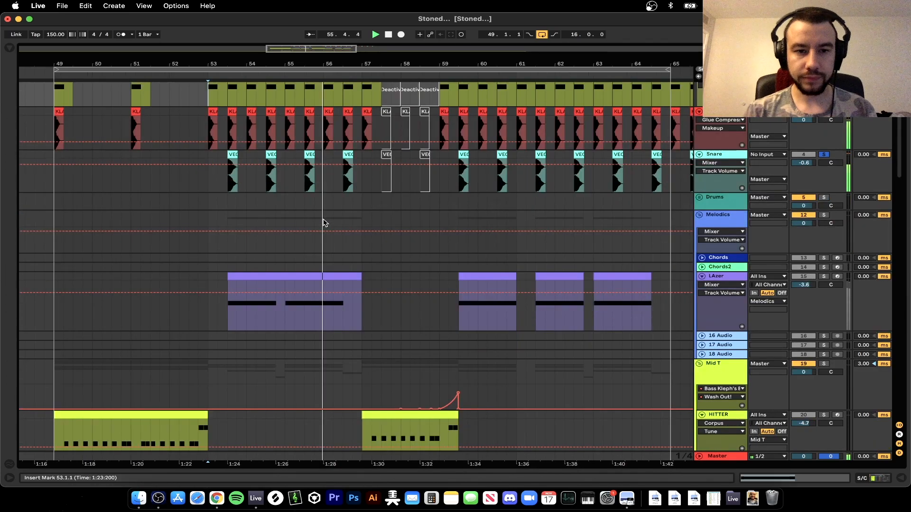
scroll(328, 221, left, 1)
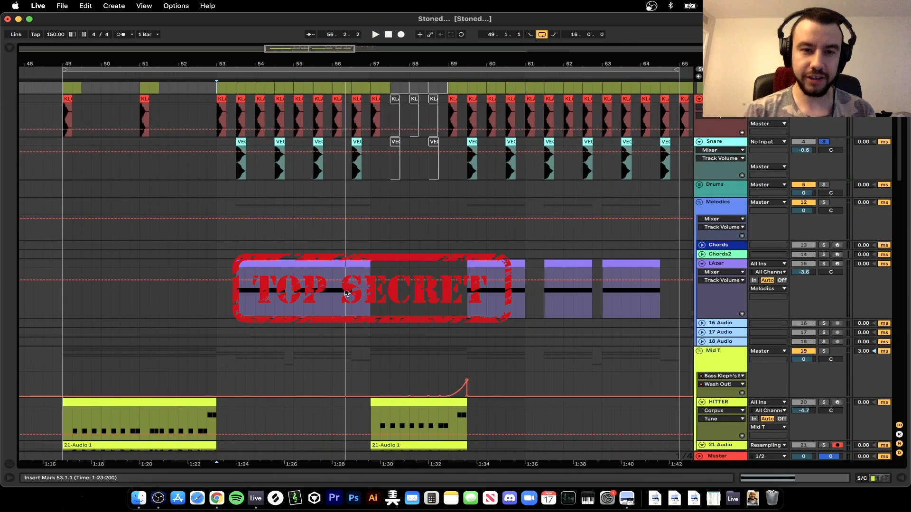
Audition the LAzer track's first clip from position 53.3 and clear the track solos.
scroll(345, 293, down, 2)
scroll(345, 292, left, 2)
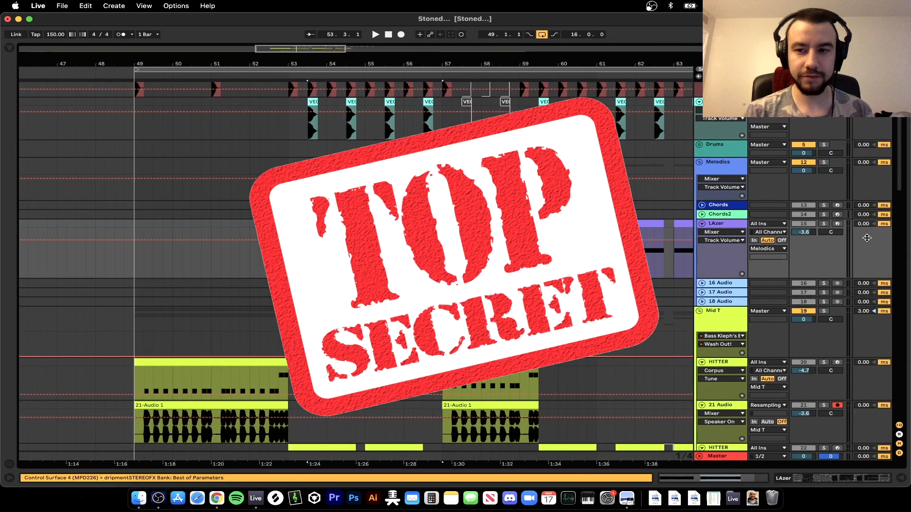
key(space)
click(825, 225)
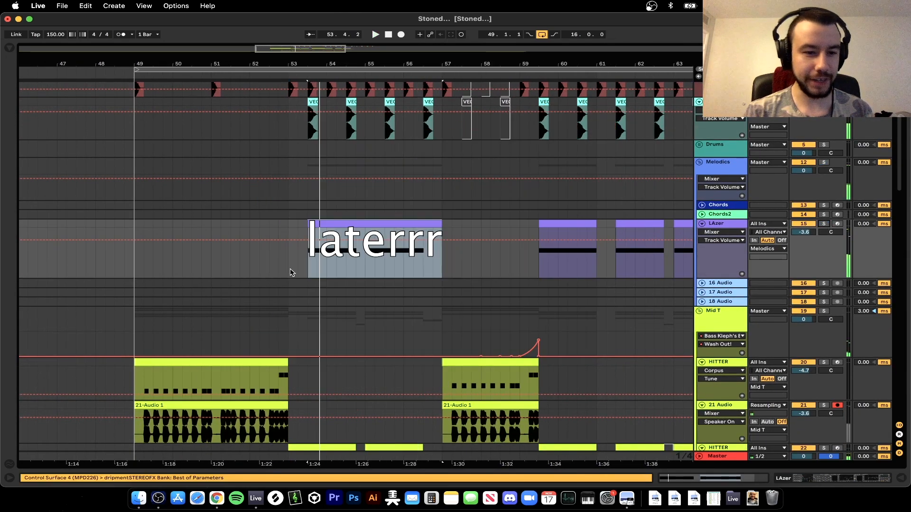
Solo the HITTER track 20 and play its first clip across bars 49 to 53.
scroll(291, 272, down, 10)
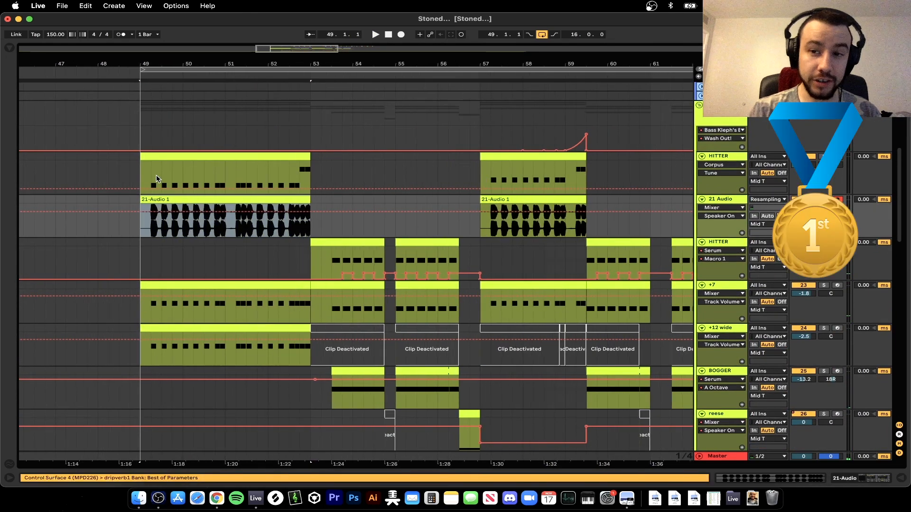
scroll(158, 179, up, 1)
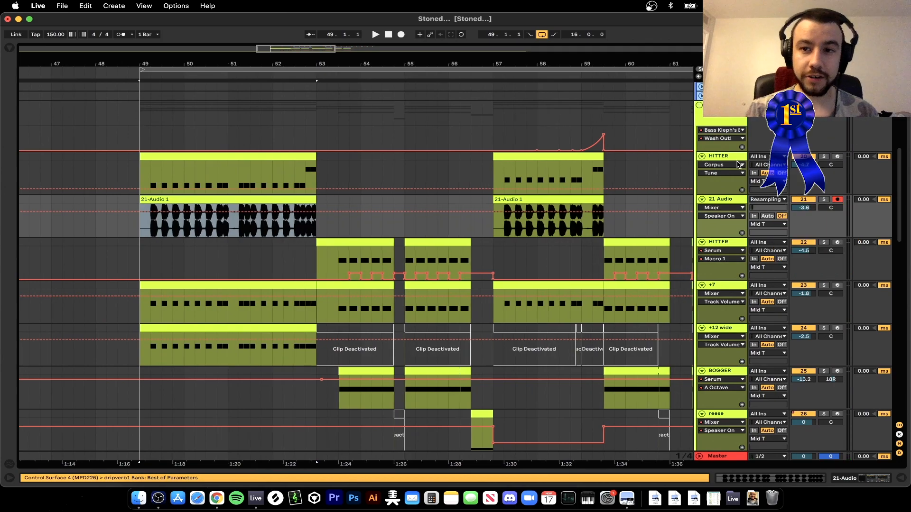
click(352, 169)
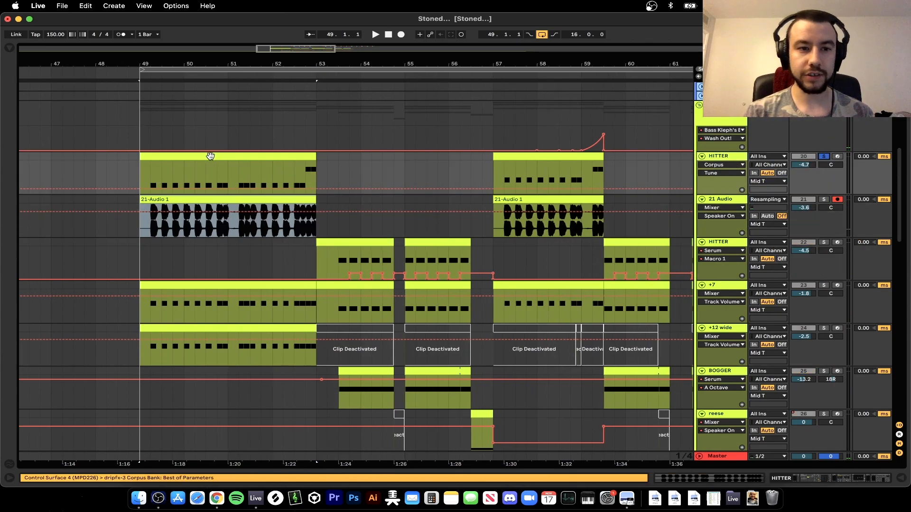
click(211, 156)
key(space)
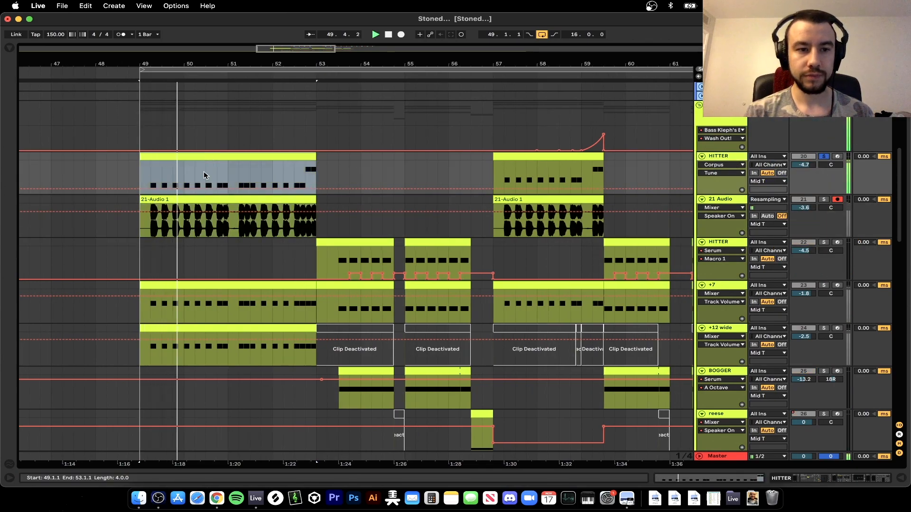
scroll(173, 285, down, 2)
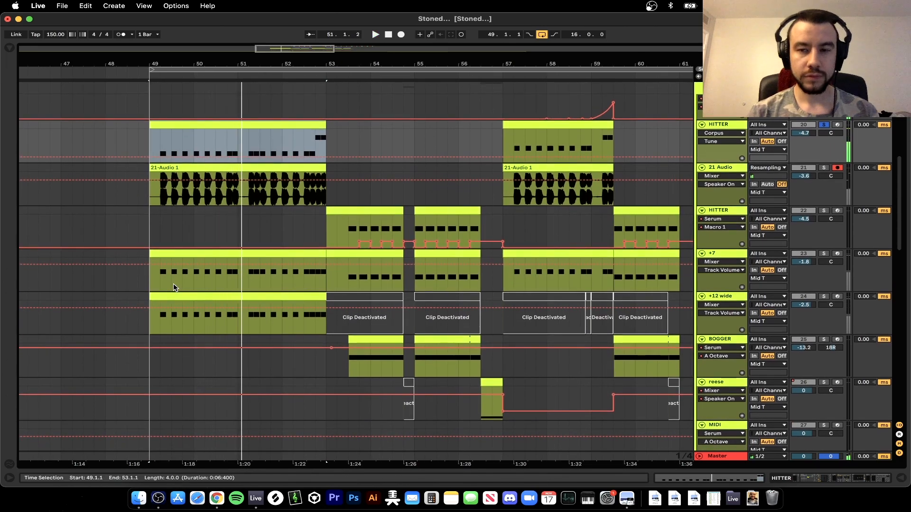
Examine the tracks of the Sub group and the bass layers of the Mid T group in the arrangement.
scroll(173, 287, down, 12)
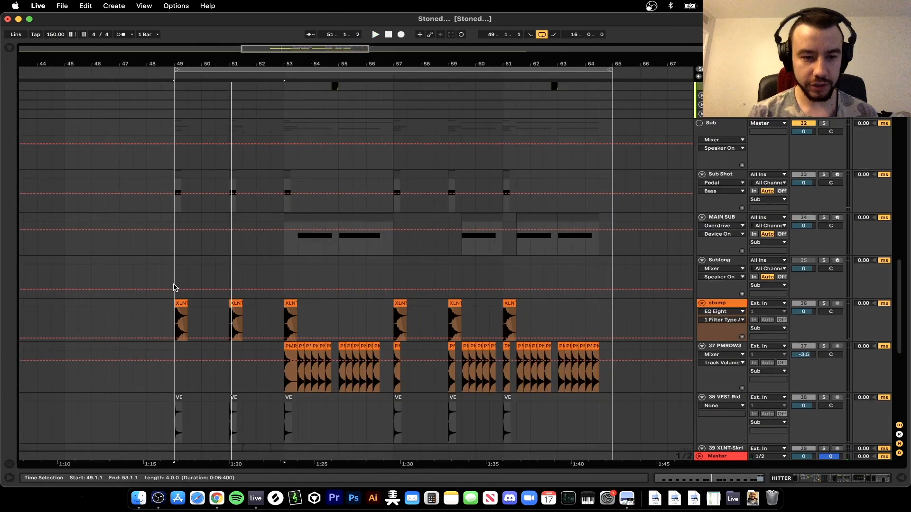
scroll(175, 287, down, 10)
scroll(175, 288, down, 3)
scroll(174, 288, up, 15)
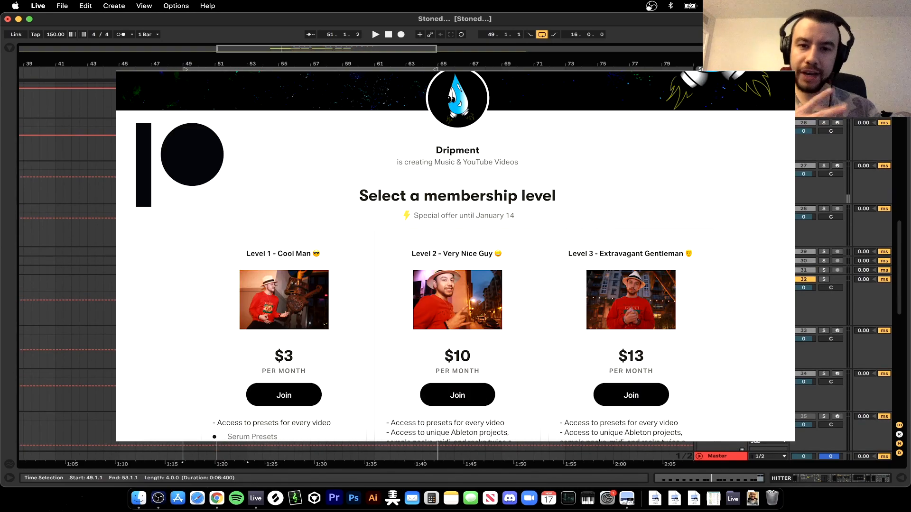
scroll(175, 288, up, 5)
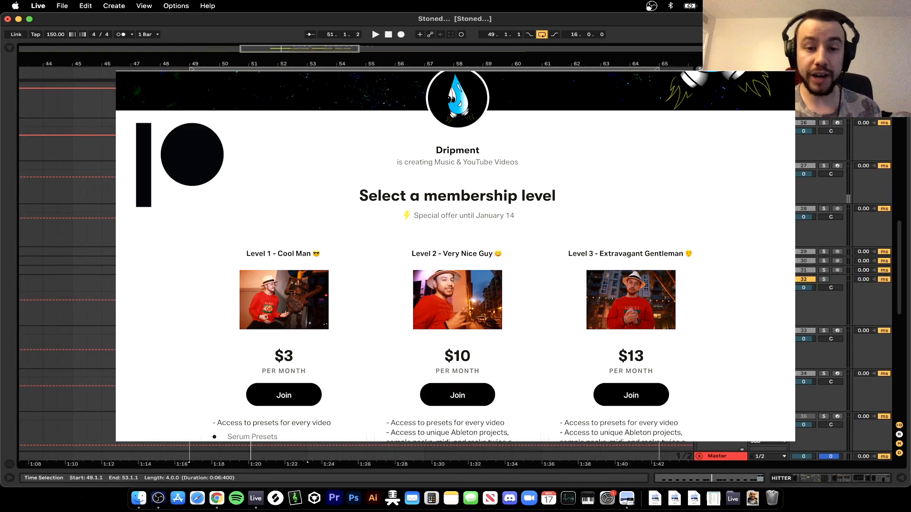
scroll(175, 288, up, 1)
scroll(175, 288, right, 1)
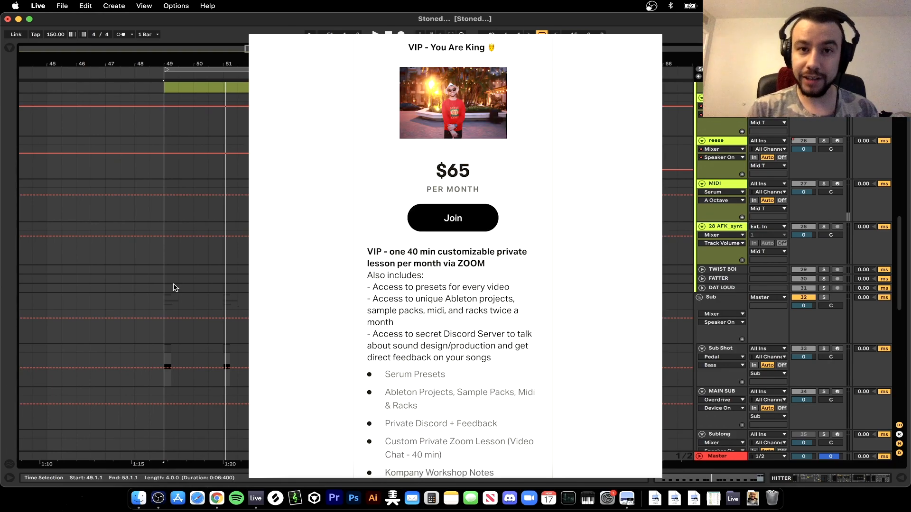
scroll(175, 288, up, 2)
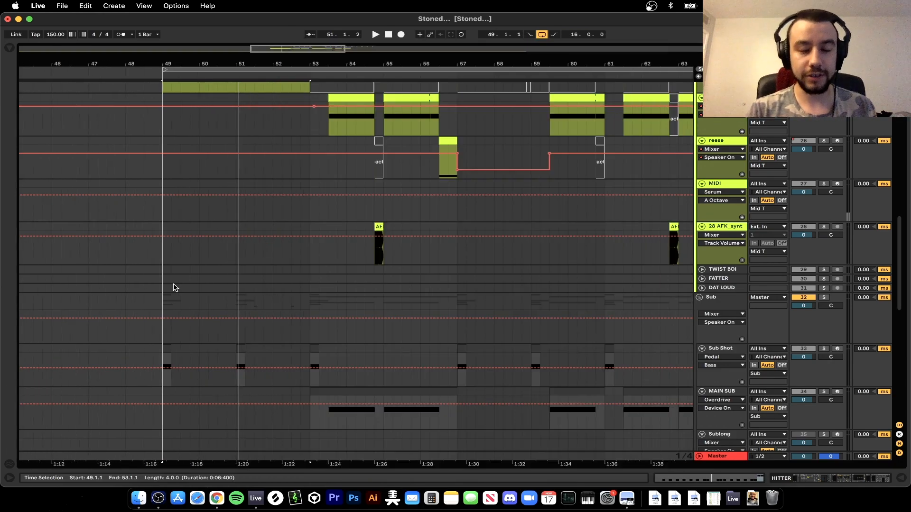
scroll(176, 288, up, 10)
scroll(237, 254, up, 3)
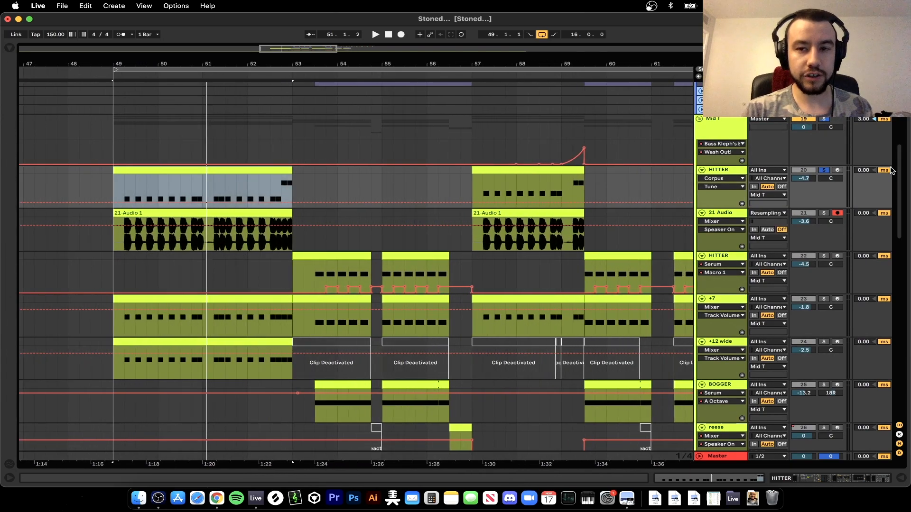
Open the Serum instrument on the HITTER track 20 and examine its oscillator, LFO 1 and filter settings.
double_click(716, 169)
click(147, 379)
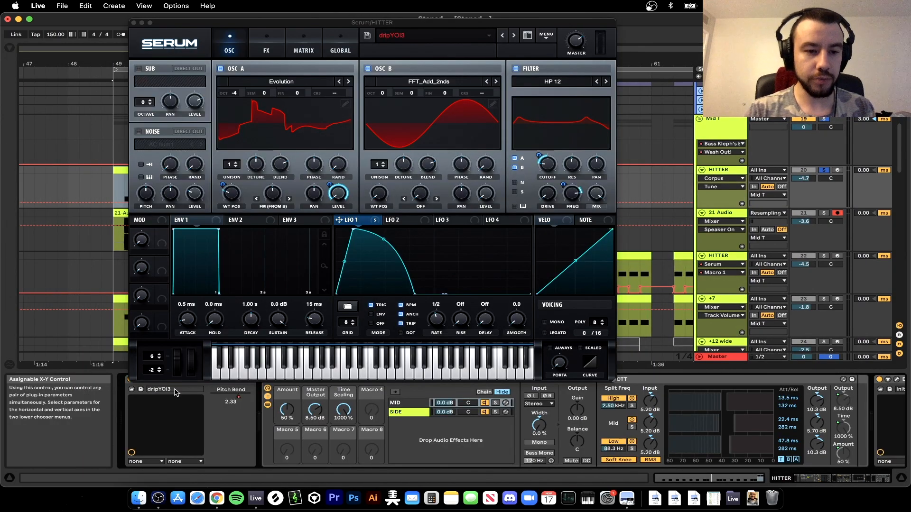
drag(322, 25, 390, 19)
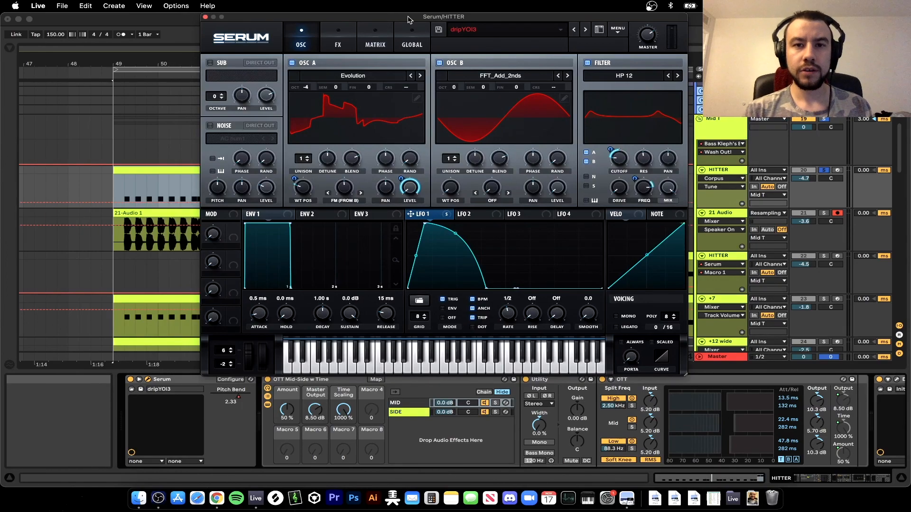
click(500, 78)
click(357, 71)
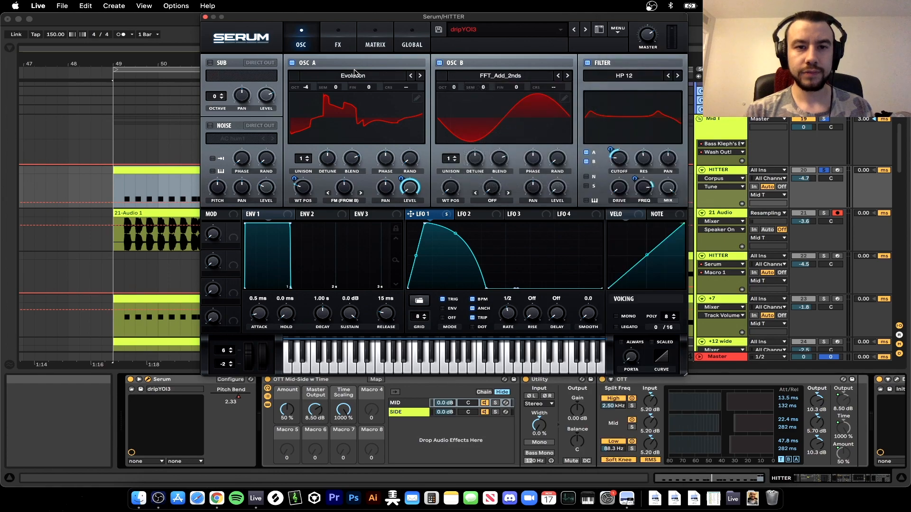
click(357, 71)
click(444, 215)
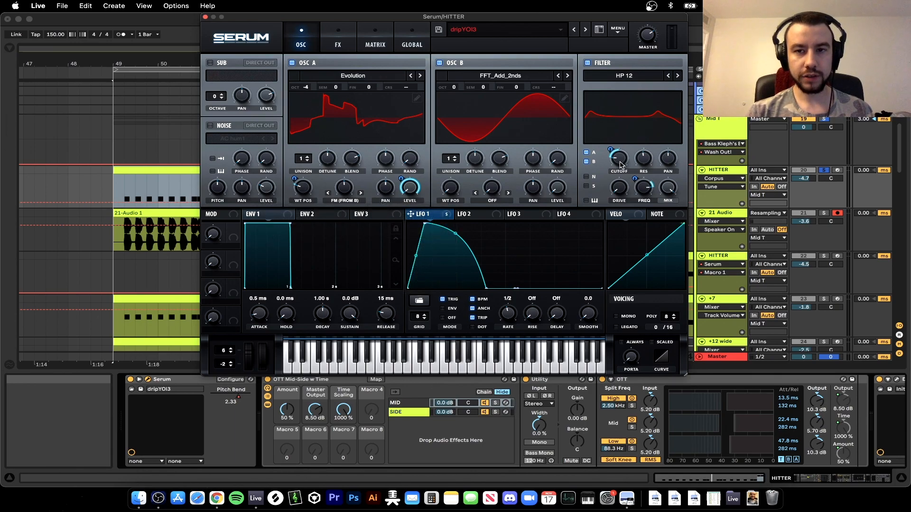
click(646, 195)
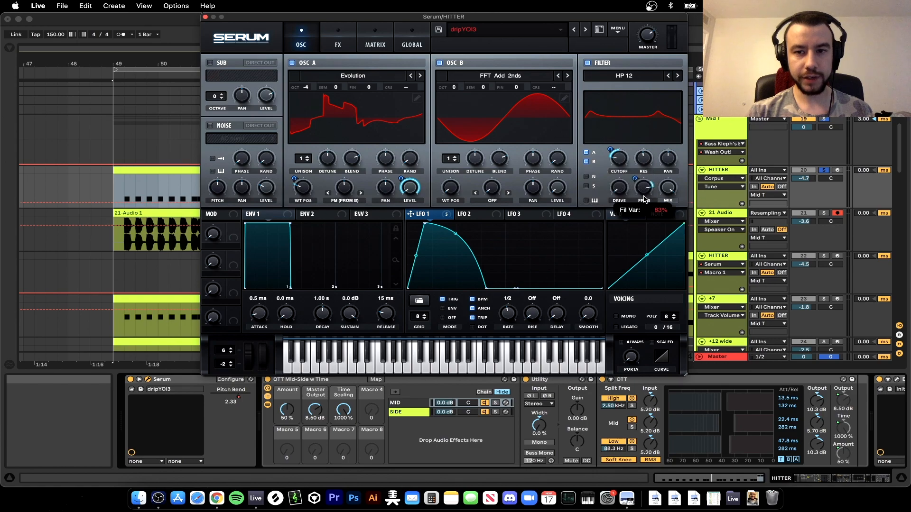
Play the HITTER clip while trying a higher wavetable position on oscillator B, and return it to the sine shape.
key(space)
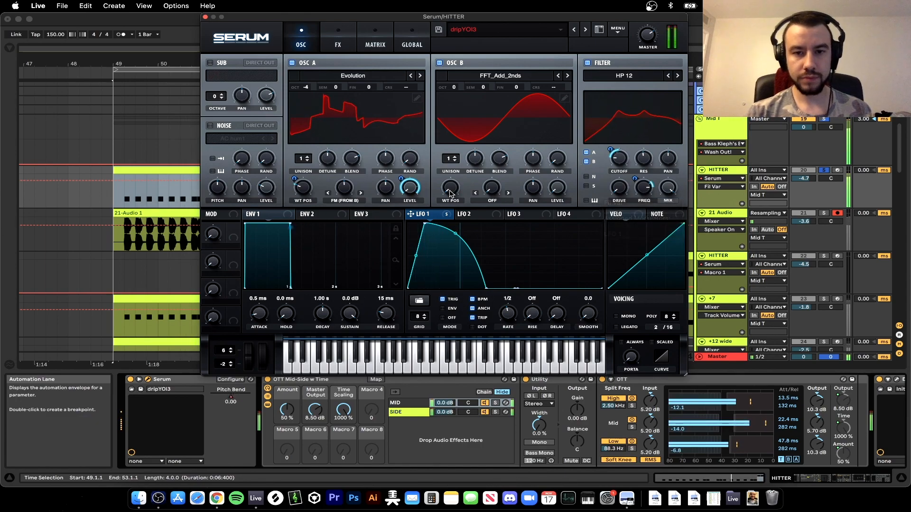
drag(450, 187, 445, 178)
key(space)
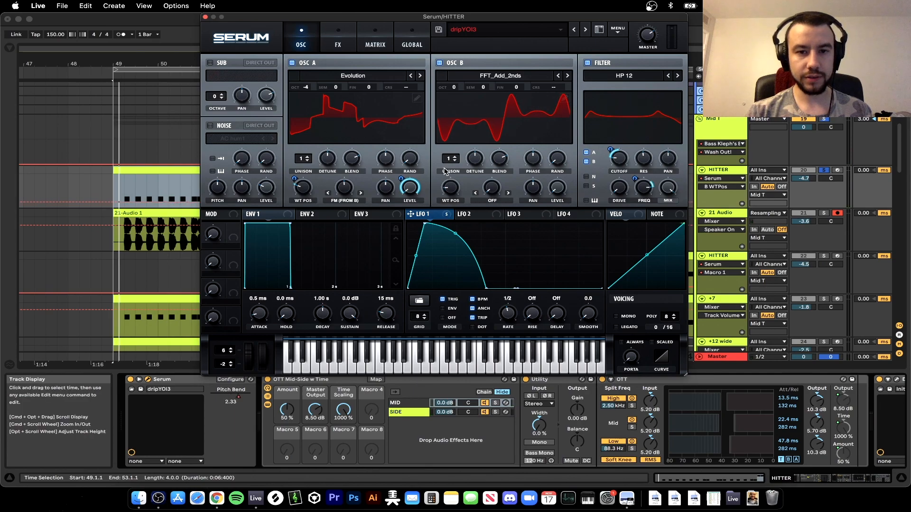
drag(451, 178, 443, 221)
key(space)
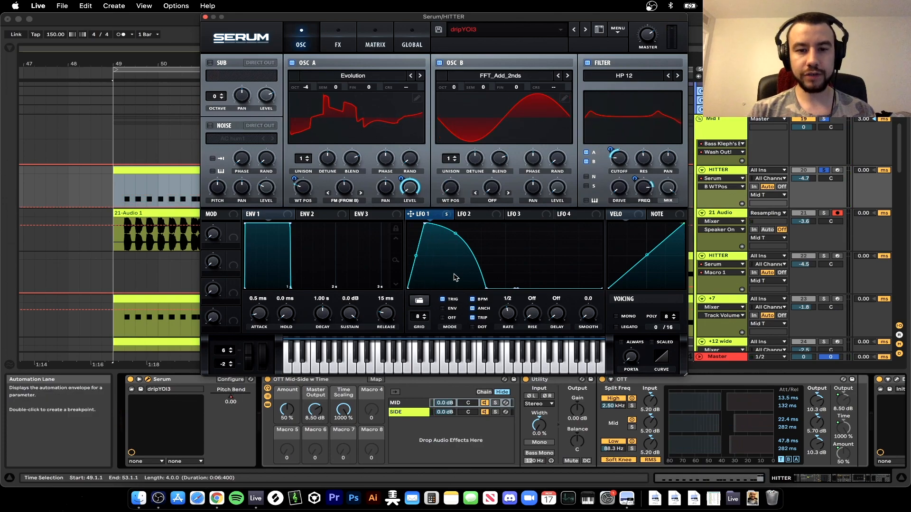
Examine Serum's effects chain on the HITTER track, including the distortion drive and the compressor gain and attack.
click(338, 38)
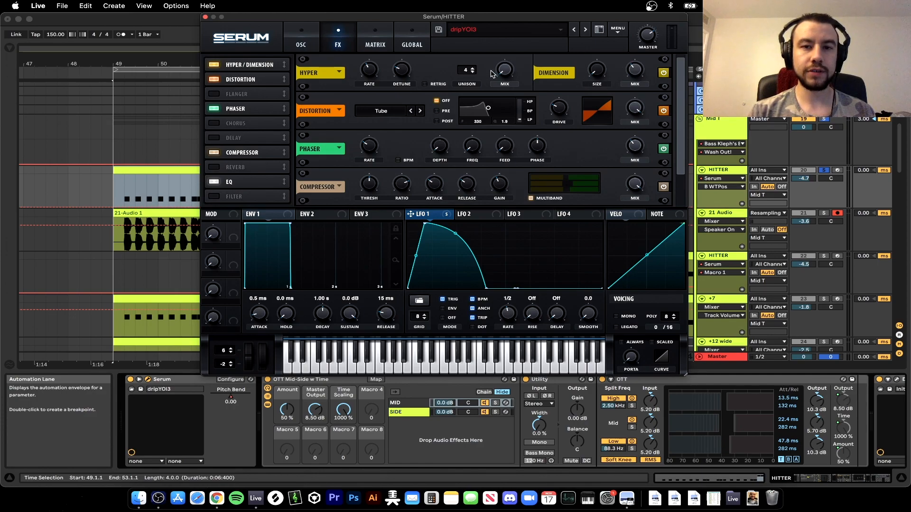
click(562, 109)
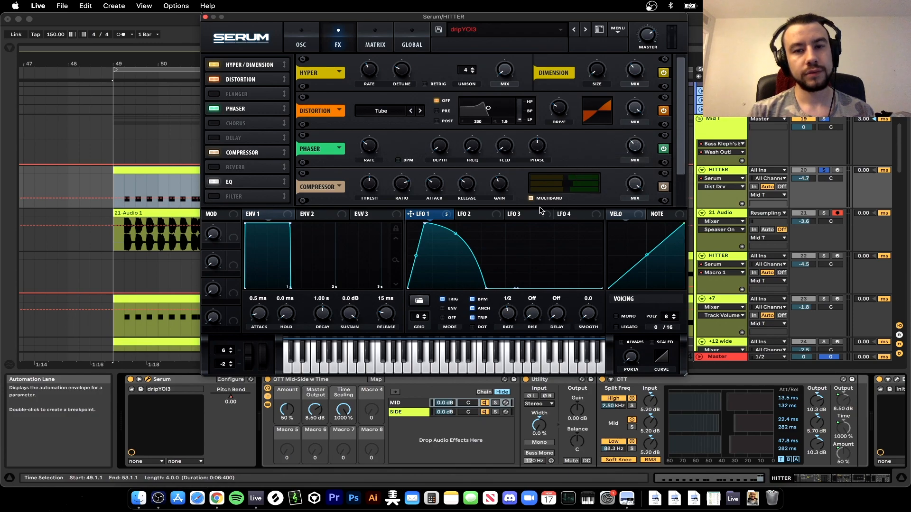
click(494, 183)
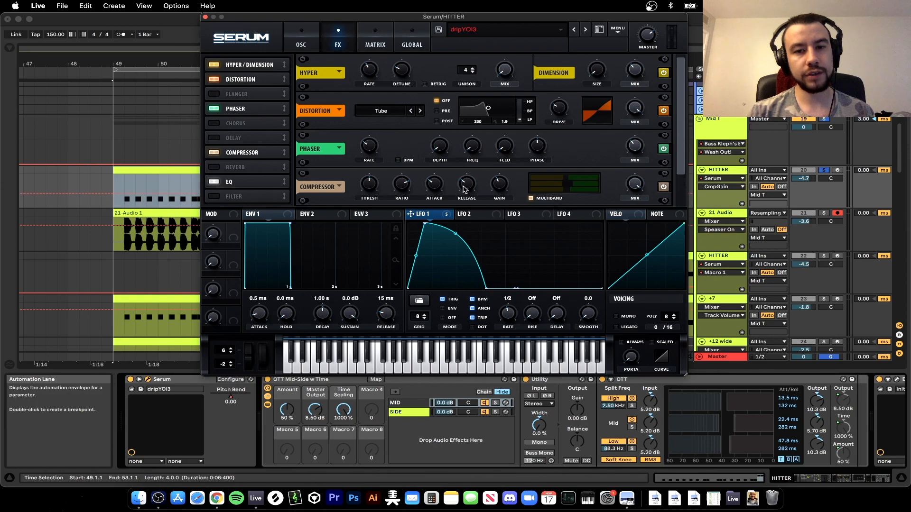
click(433, 184)
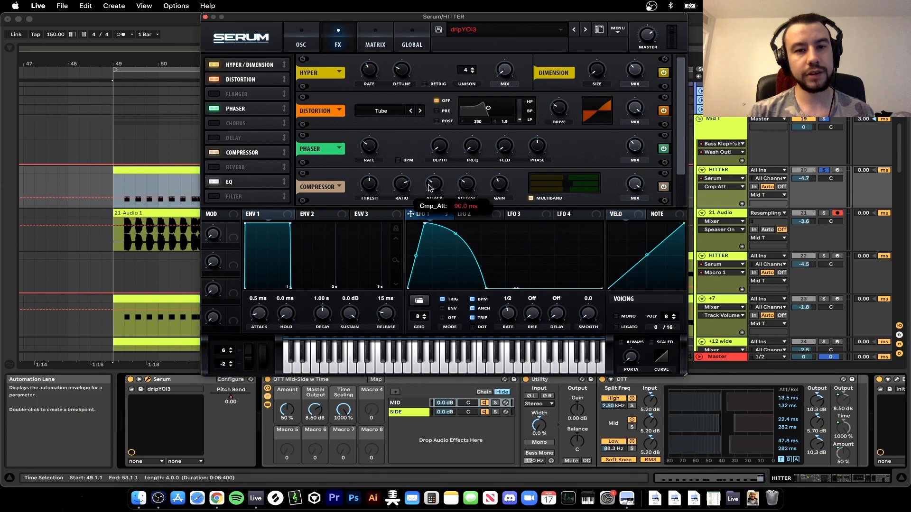
click(261, 189)
Play the clip while watching the modulated EQ gain, then review Serum's modulation matrix and close the plug-in.
key(space)
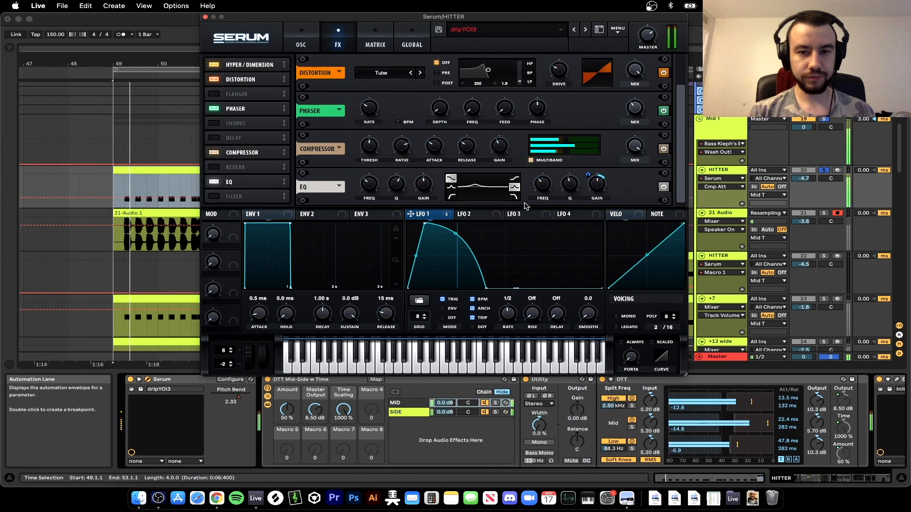
click(597, 189)
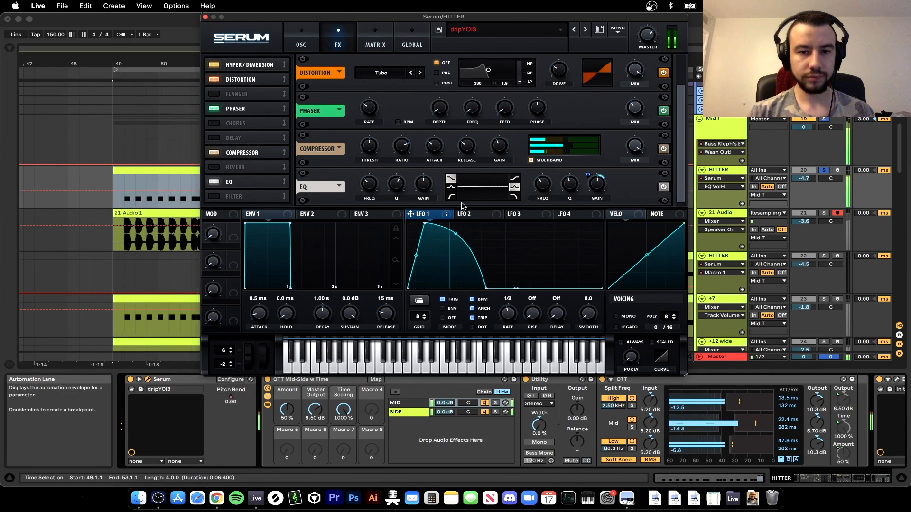
click(375, 40)
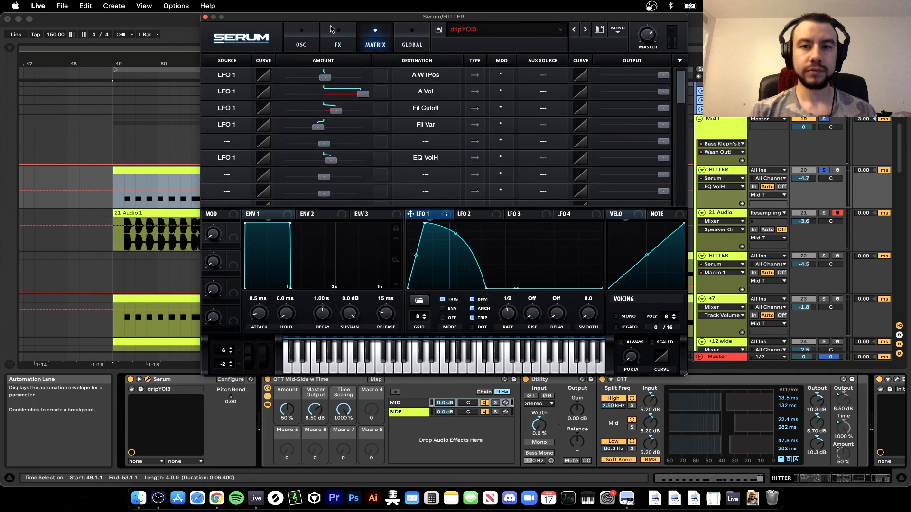
click(205, 16)
Examine the SIDE and MID chains of the OTT Mid-Side w Time rack on the HITTER track and collapse the rack.
click(265, 435)
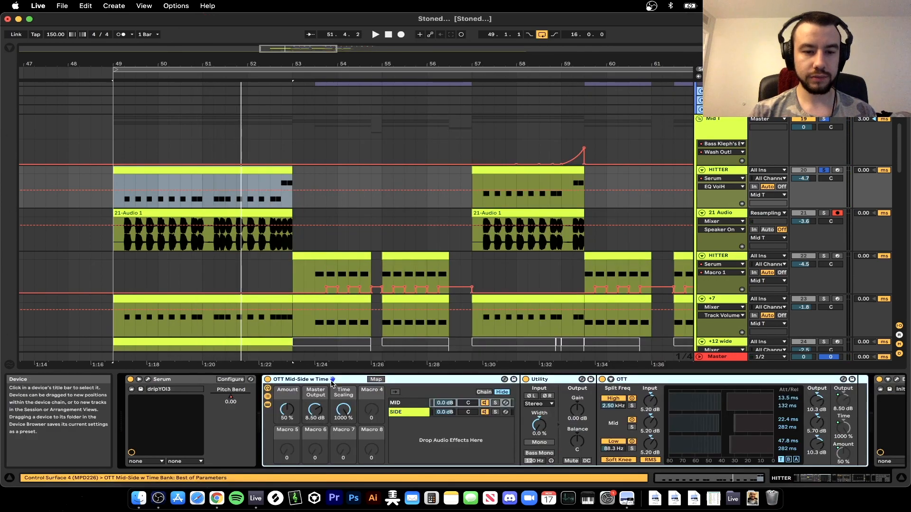
scroll(305, 425, right, 2)
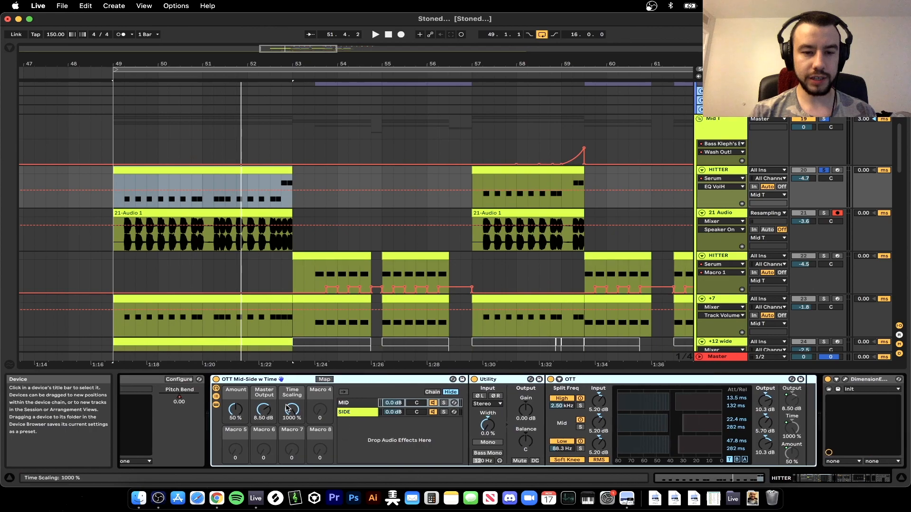
click(452, 453)
click(348, 413)
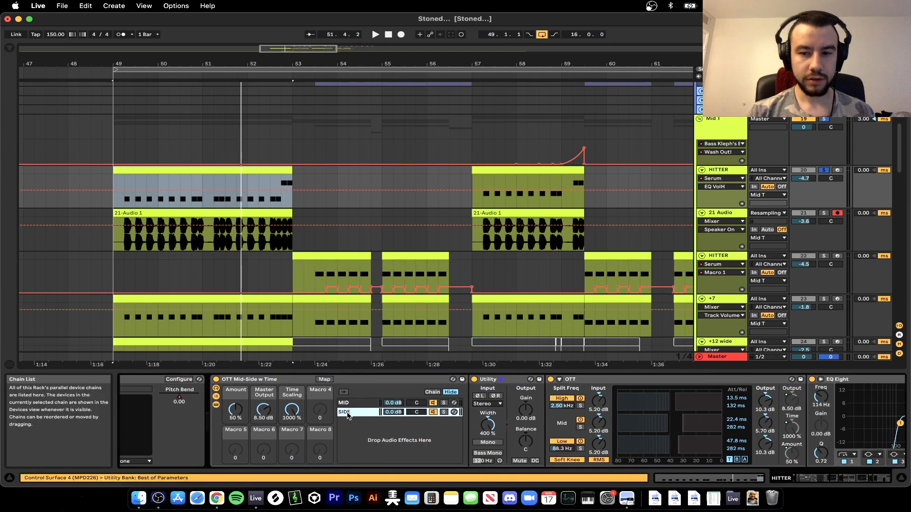
click(348, 405)
double_click(267, 380)
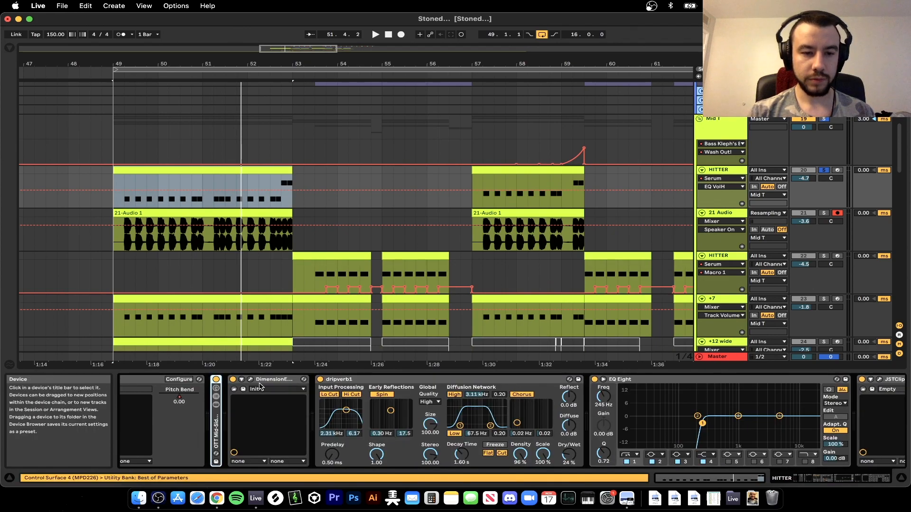
Inspect the Dimension Expander plug-in and the dripverb1 reverb settings in the HITTER device chain.
click(250, 379)
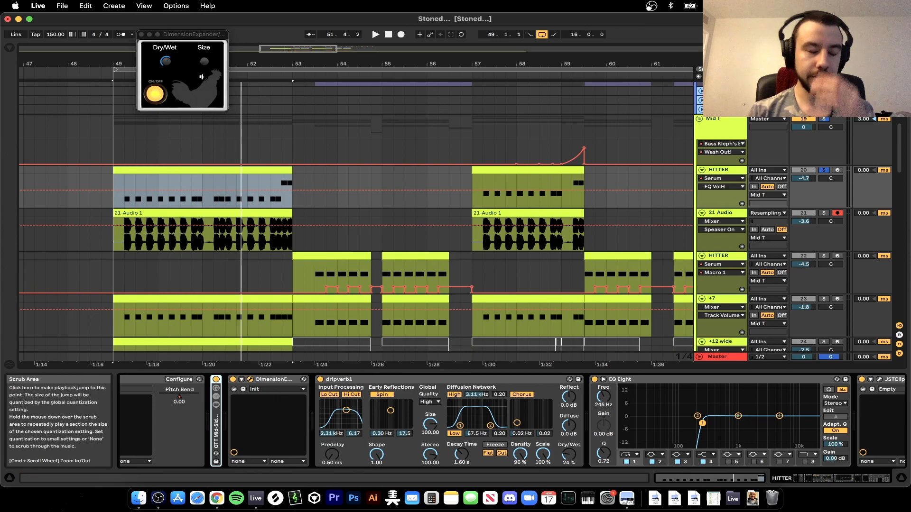
click(141, 35)
click(371, 380)
scroll(370, 382, right, 4)
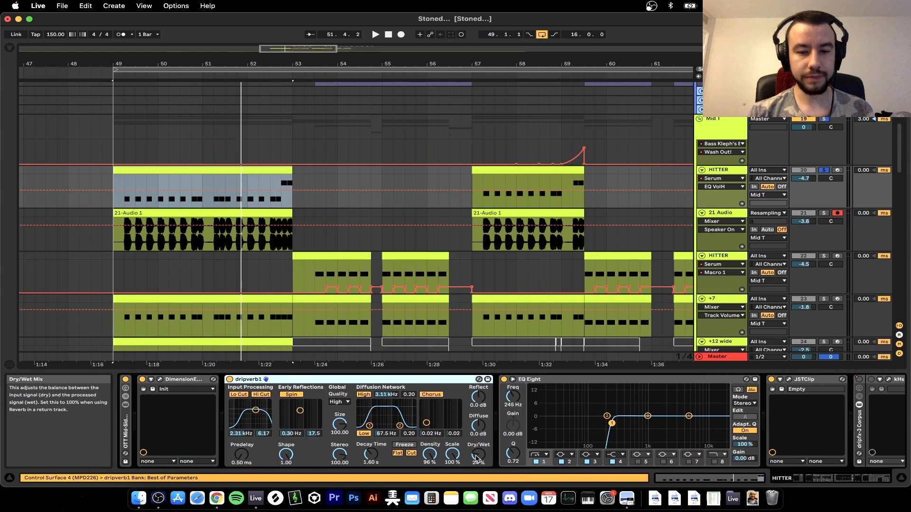
scroll(476, 458, right, 4)
Inspect the EQ Eight low cut and the JSTClip plug-in on the HITTER track, and collapse the dripfx-3 Corpus rack.
click(501, 380)
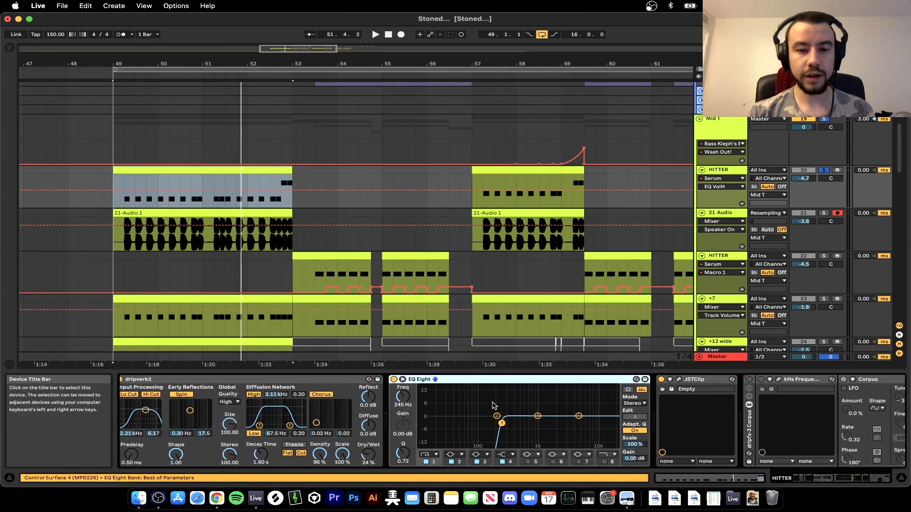
scroll(493, 404, right, 3)
scroll(493, 408, right, 1)
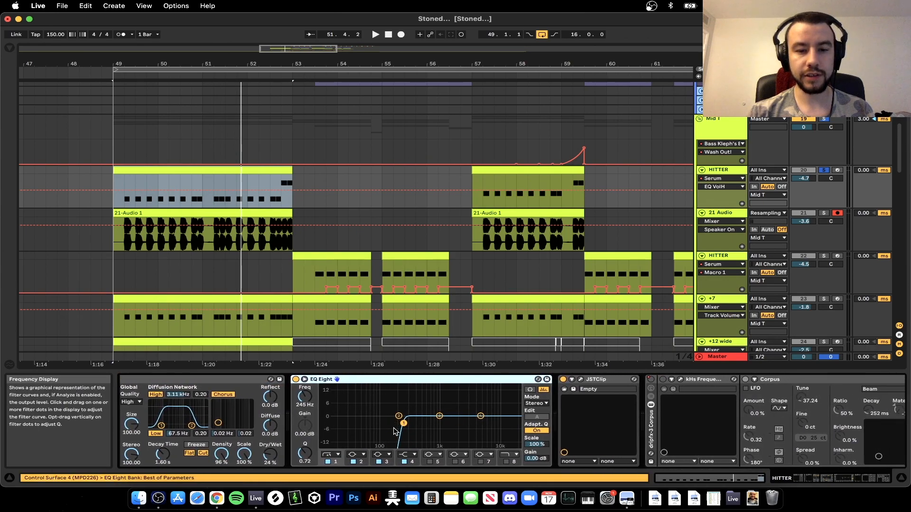
scroll(398, 422, right, 6)
click(500, 379)
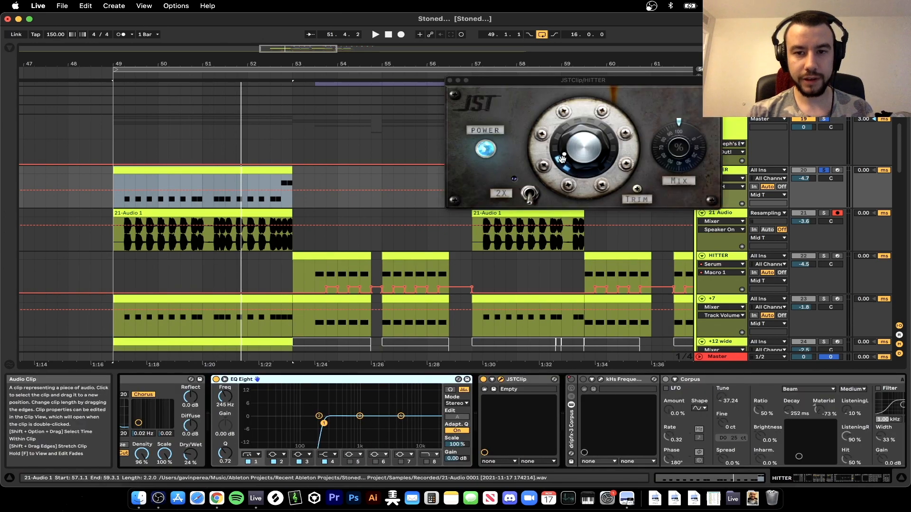
click(449, 80)
scroll(470, 403, right, 7)
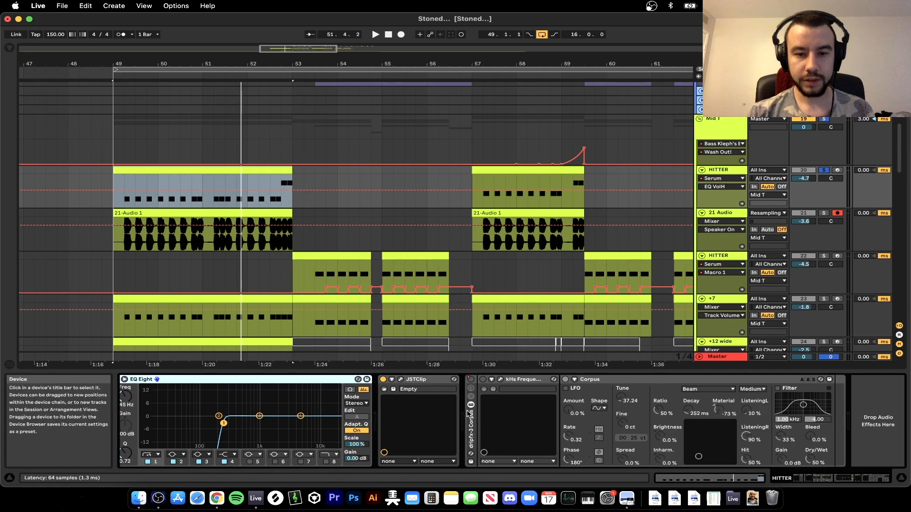
double_click(471, 383)
Look over the HITTER track's two clips in the arrangement and play the soloed track from within bar 49.
scroll(423, 213, down, 3)
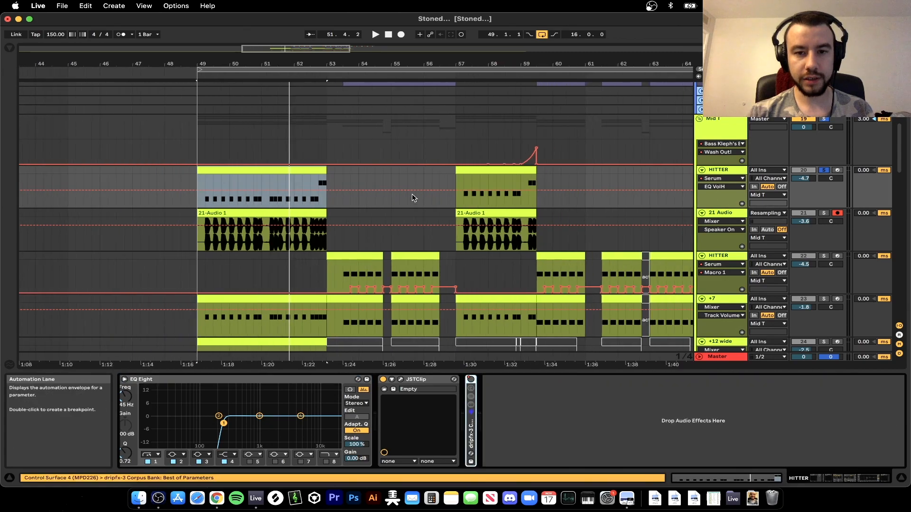
click(474, 173)
scroll(345, 187, down, 3)
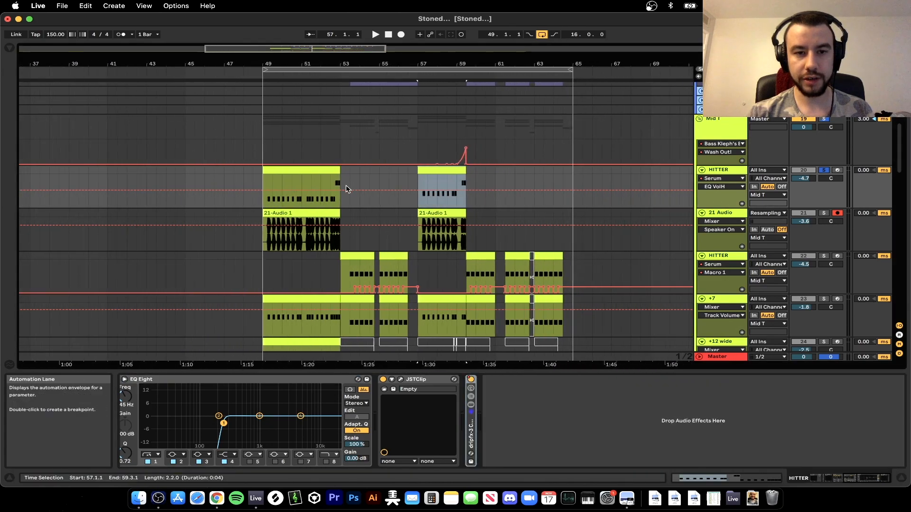
click(275, 201)
key(space)
scroll(275, 201, down, 5)
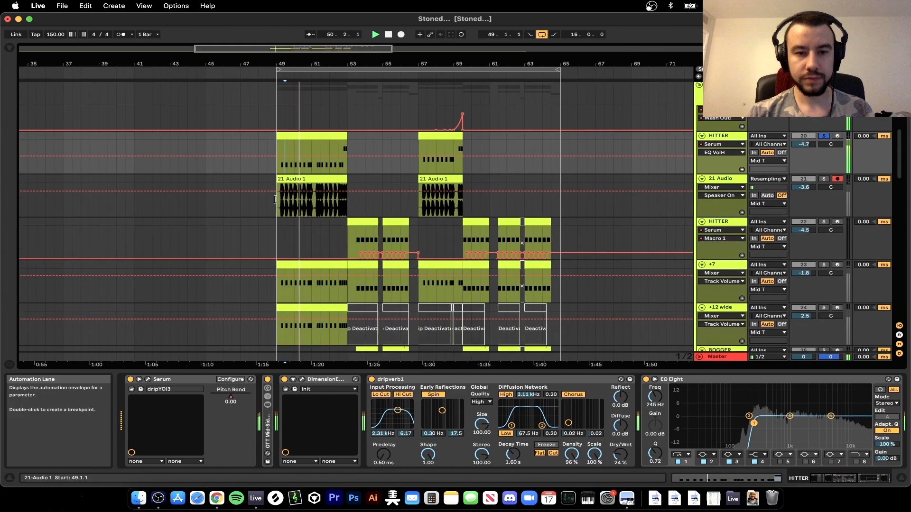
Move the +7 and +12 wide tracks directly below the HITTER track 20 and clear the track solo.
drag(734, 240, 715, 156)
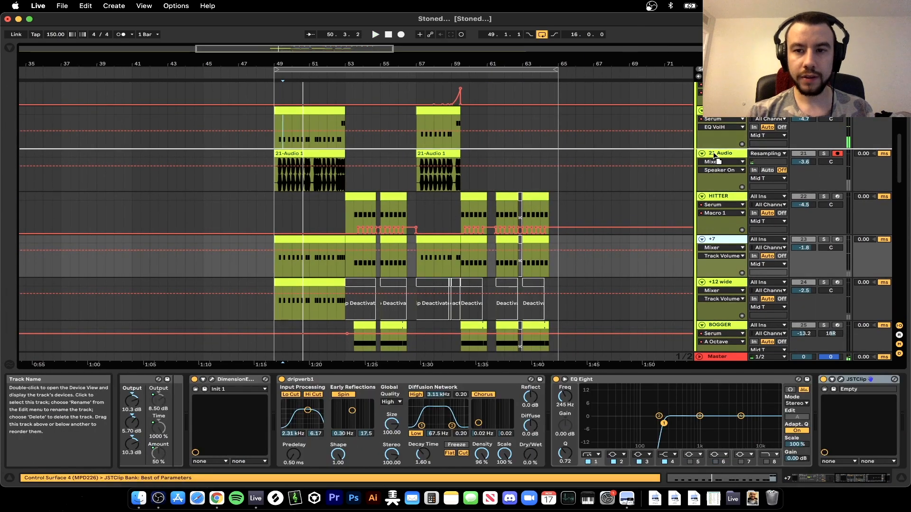
drag(719, 285, 724, 202)
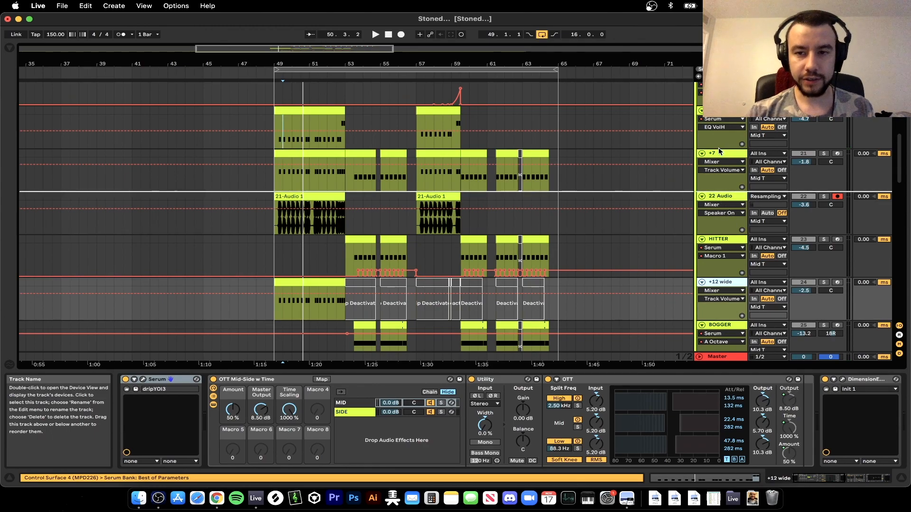
drag(720, 151, 720, 157)
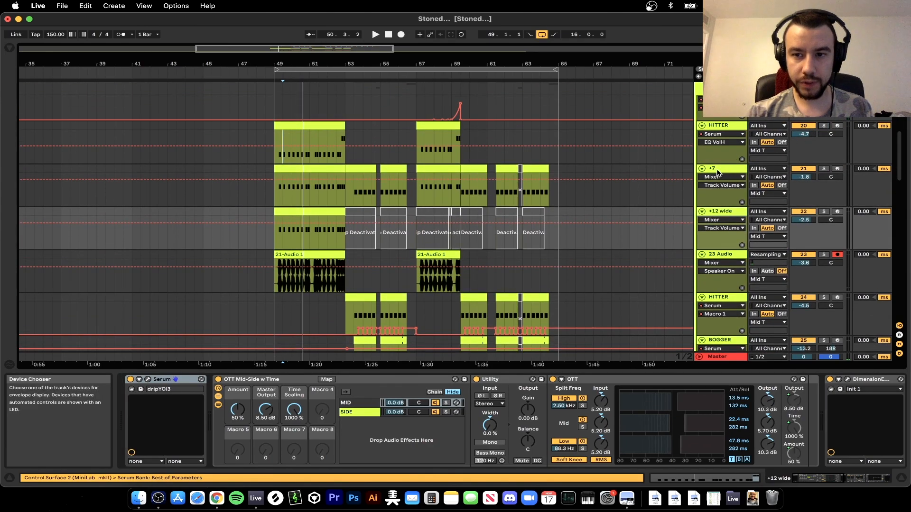
Select the +7 track's first clip at bar 49 and examine the oscillator settings in the track's Serum instrument.
click(717, 171)
click(274, 170)
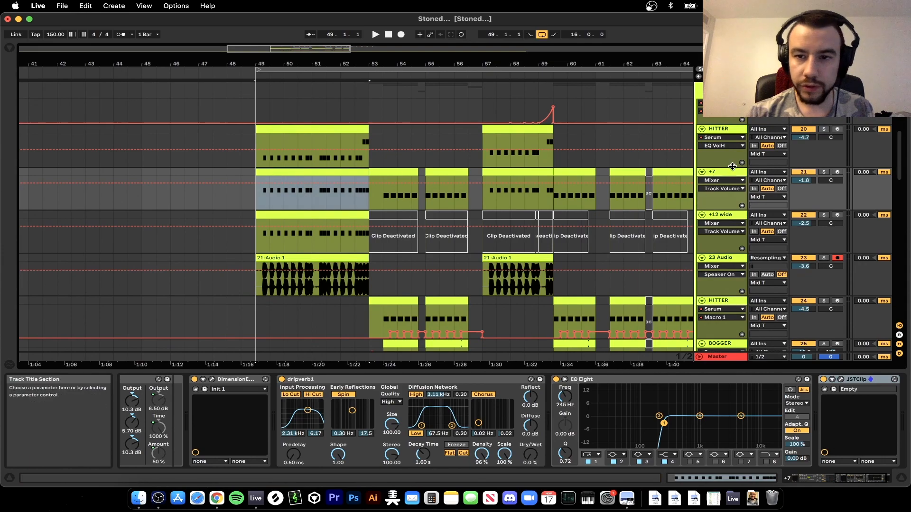
scroll(192, 385, left, 10)
scroll(191, 384, left, 5)
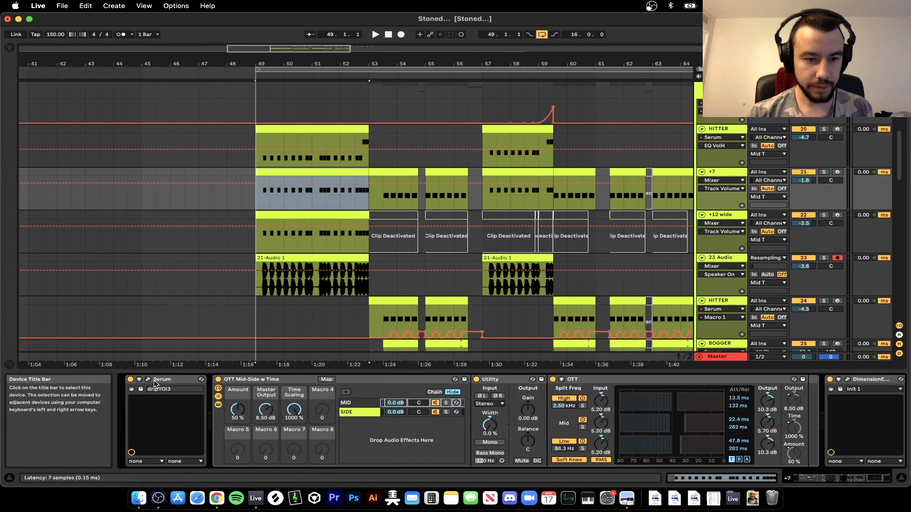
click(148, 380)
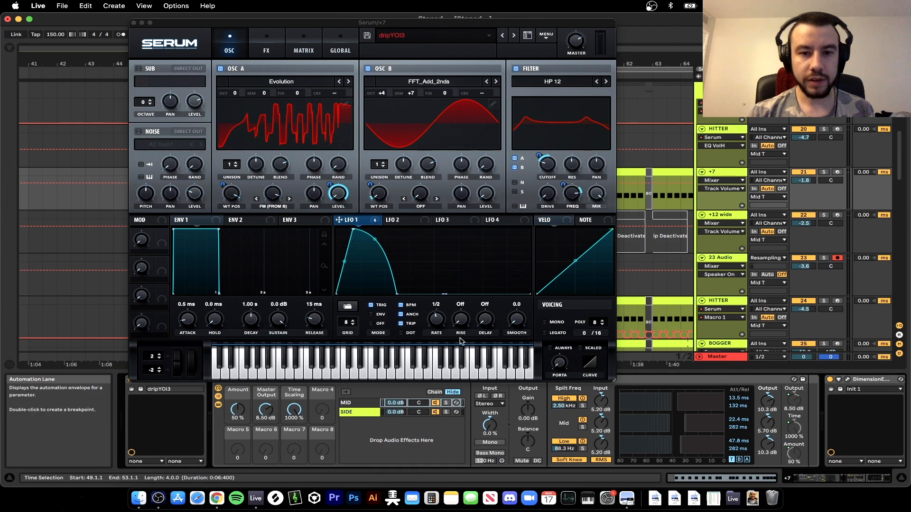
click(134, 22)
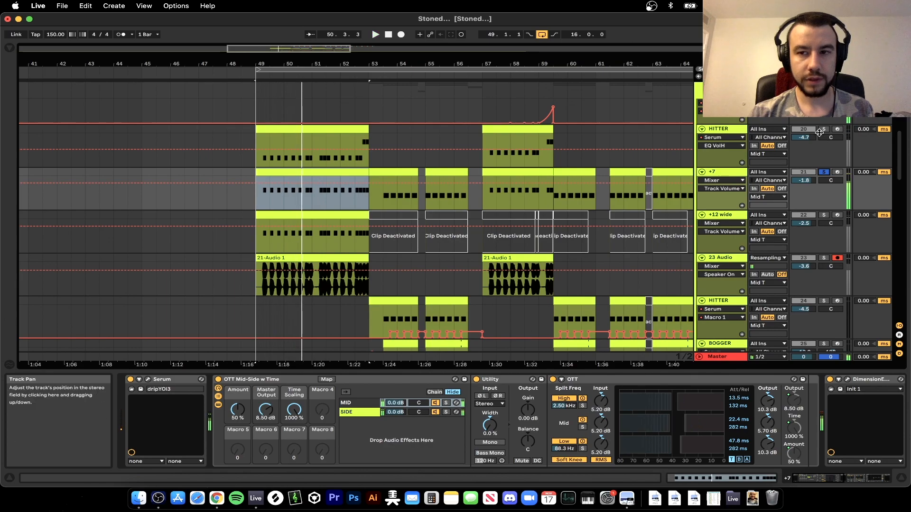
Compare the HITTER track 20 and +7 layers by soloing each in turn during playback, finishing with +7 soloed.
click(824, 129)
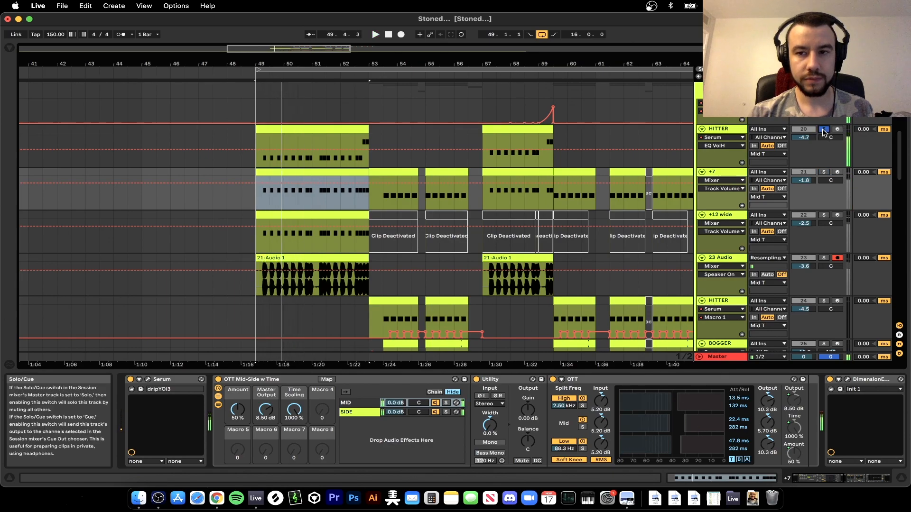
click(823, 172)
key(space)
Compare the MIDI notes in the bar 49 clips of the +7 and HITTER tracks.
double_click(286, 172)
click(351, 412)
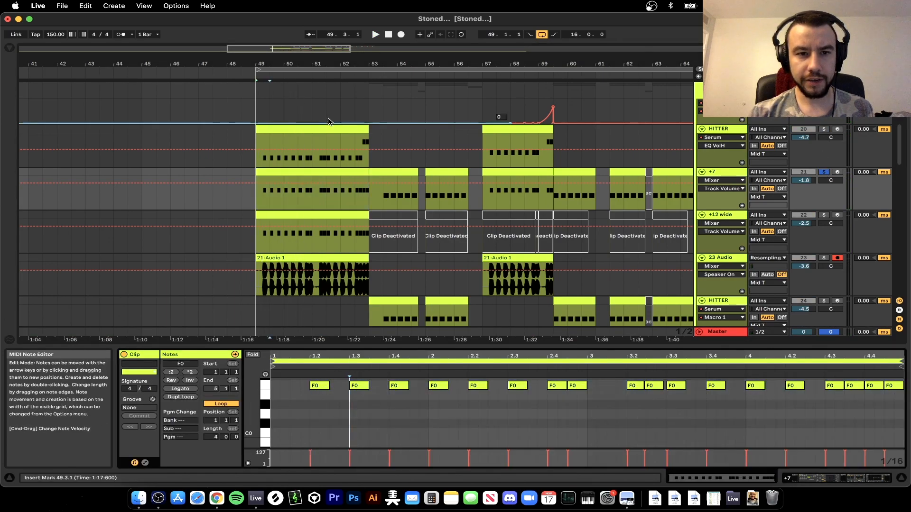
click(285, 132)
click(339, 421)
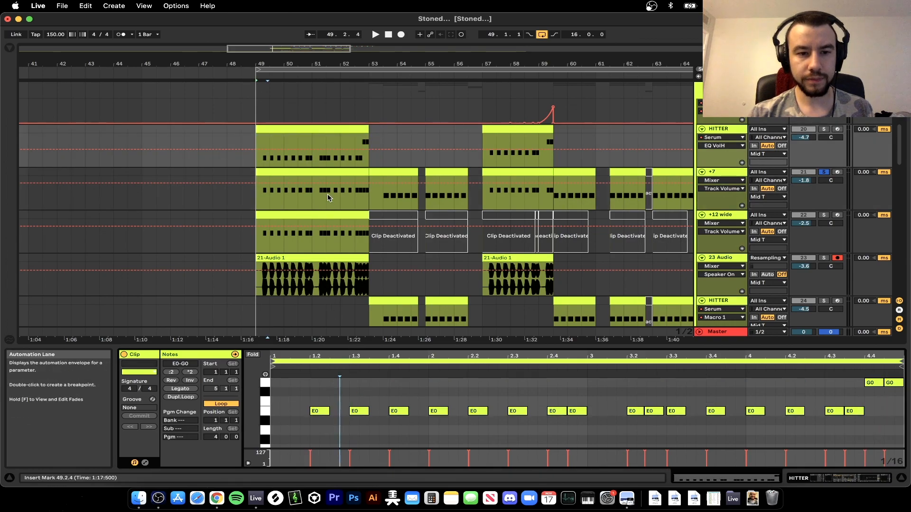
click(290, 205)
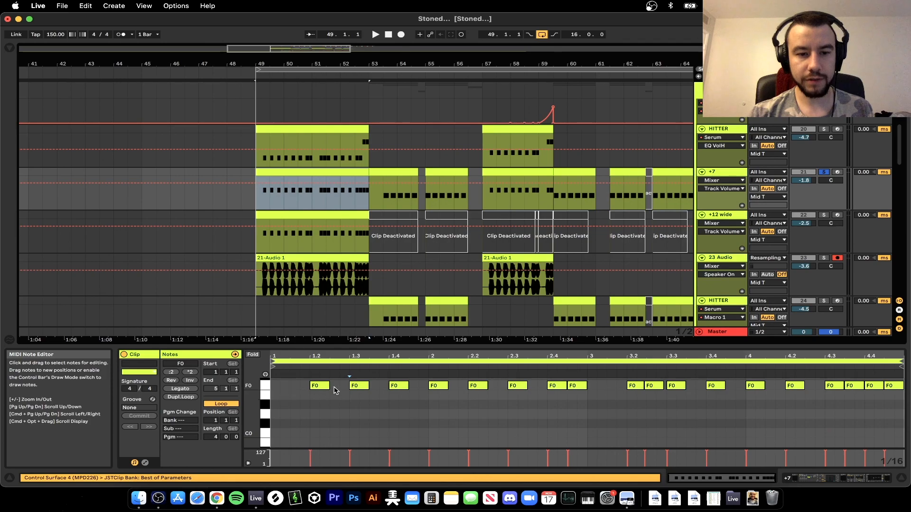
click(461, 346)
scroll(365, 335, up, 1)
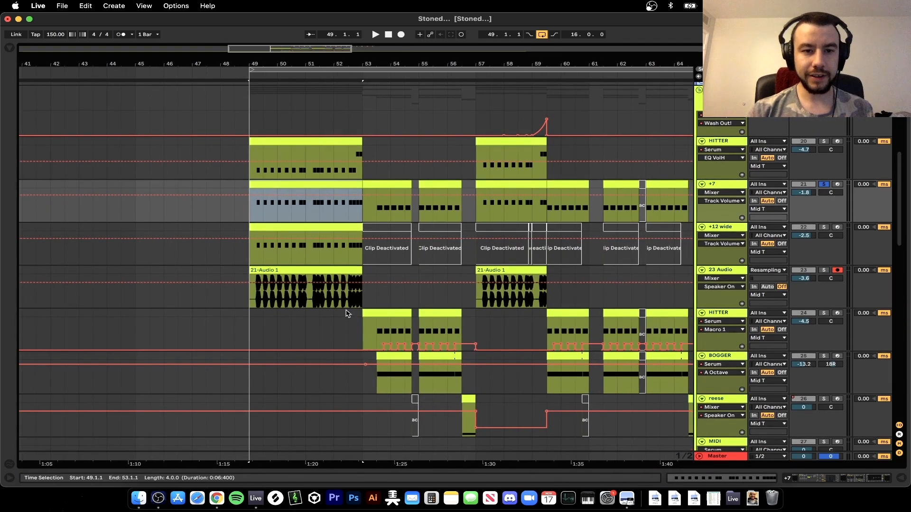
Examine the oscillator and effects pages of the +7 track's Serum patch.
click(285, 229)
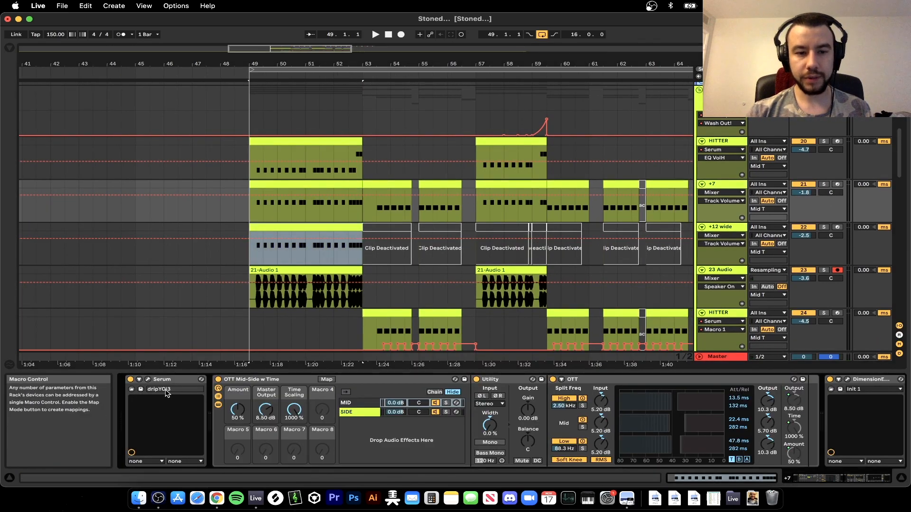
click(150, 380)
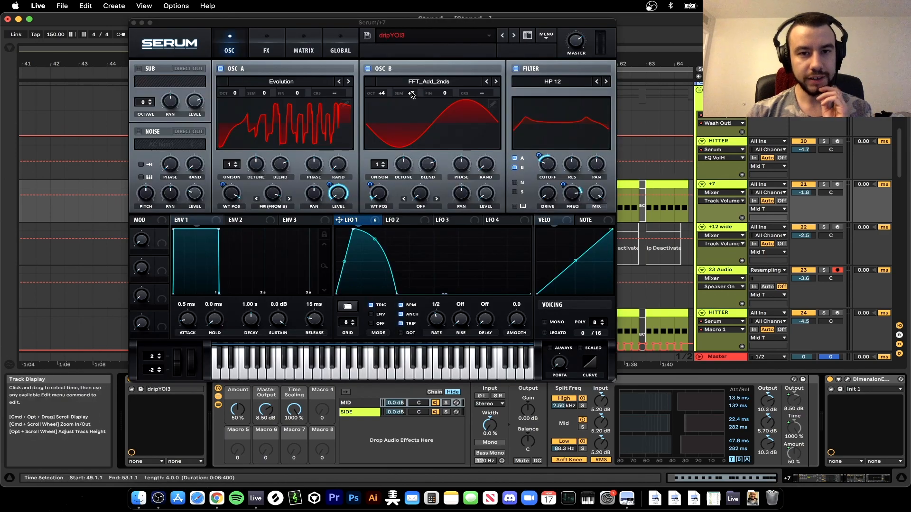
click(266, 48)
click(230, 48)
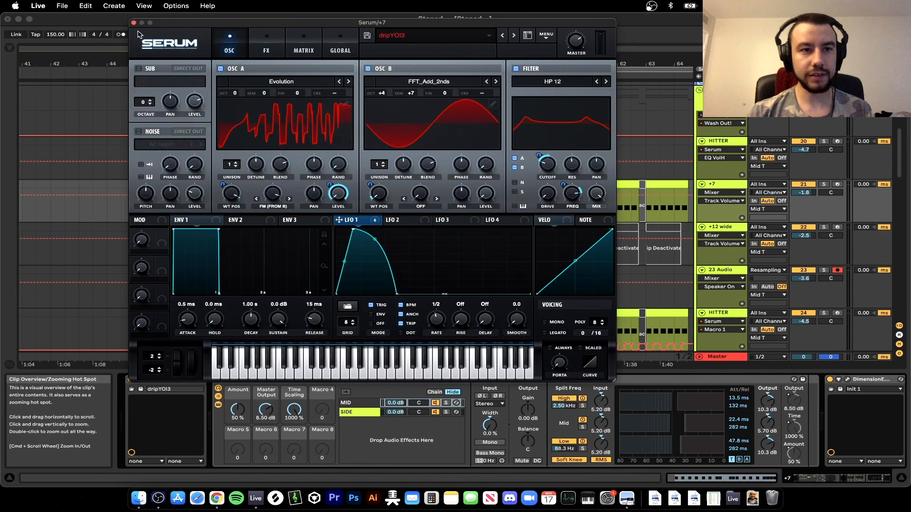
click(134, 23)
Audition the soloed +12 wide track and inspect the oscillator settings of its Serum patch.
scroll(801, 199, down, 2)
click(824, 194)
key(space)
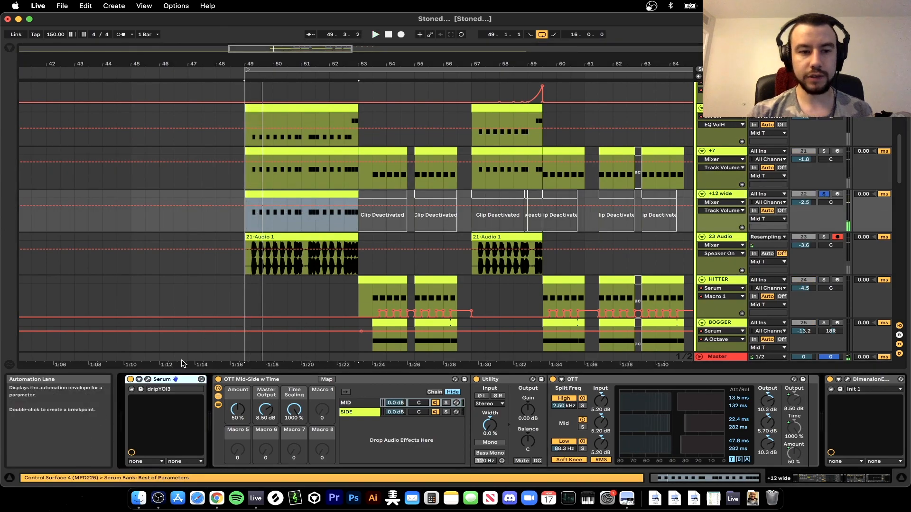
click(150, 380)
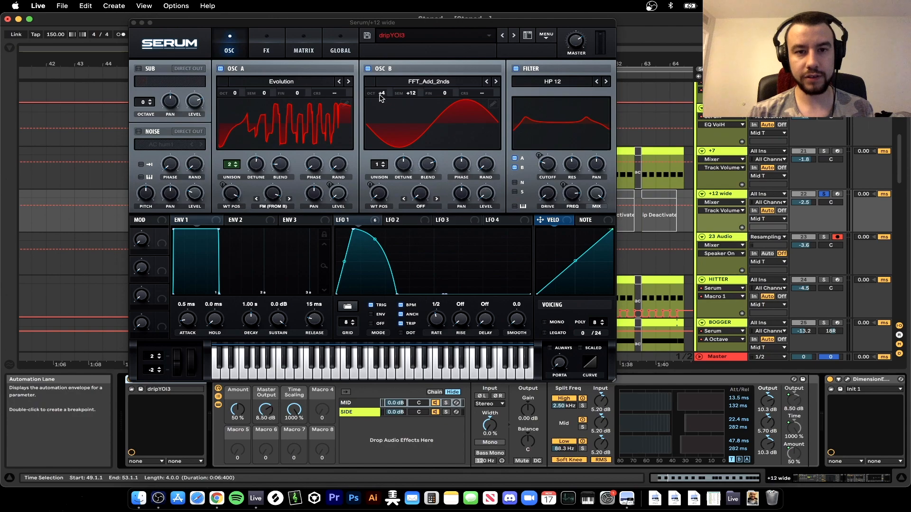
key(super+alt+p)
key(space)
key(space)
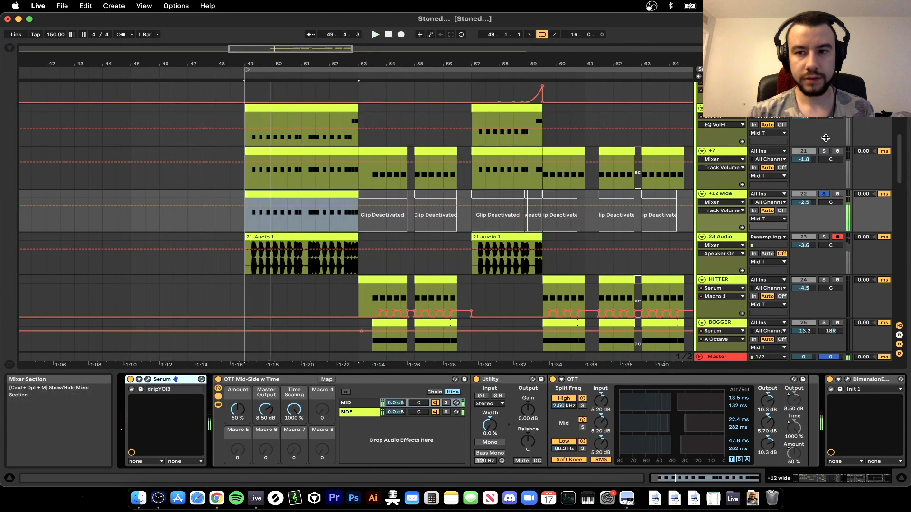
Solo the HITTER and +7 tracks alongside +12 wide and play the three layers together.
click(826, 140)
click(825, 150)
key(space)
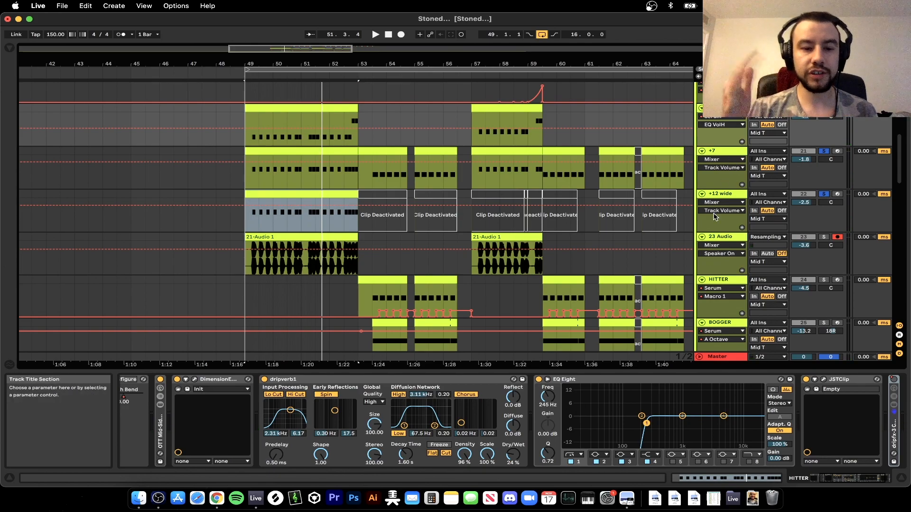
Check the device chains of the Mid T group and HITTER track 20, including HITTER's dripverb1 reverb.
click(722, 98)
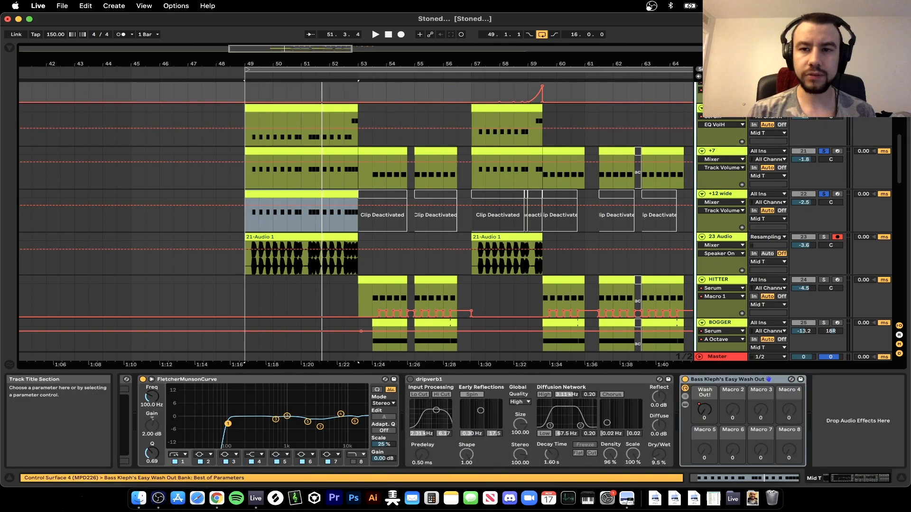
click(722, 108)
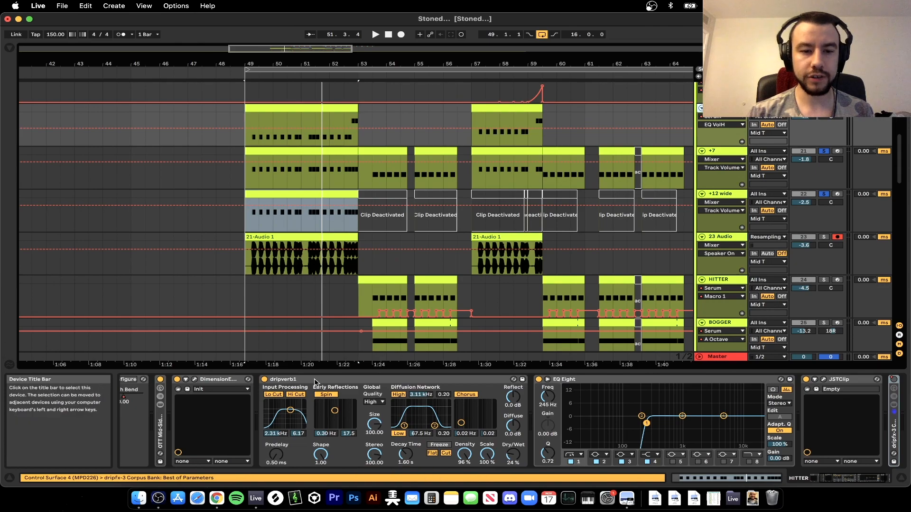
click(330, 380)
Delete the dripverb1 reverb from the +7 and +12 wide tracks.
click(723, 151)
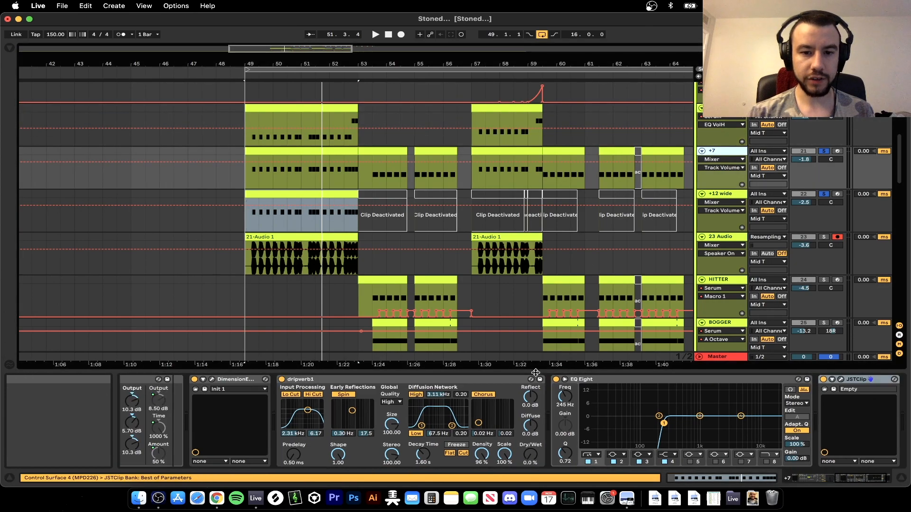
scroll(471, 415, left, 5)
scroll(471, 415, right, 6)
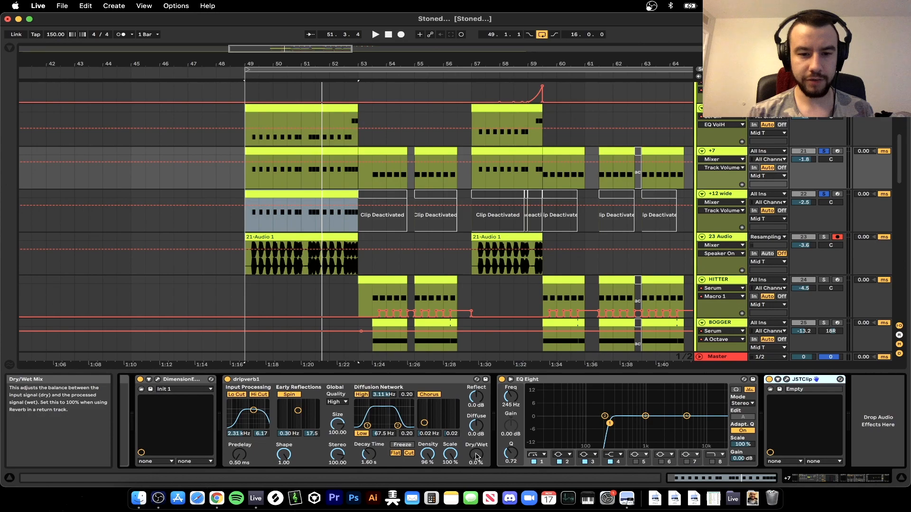
click(487, 454)
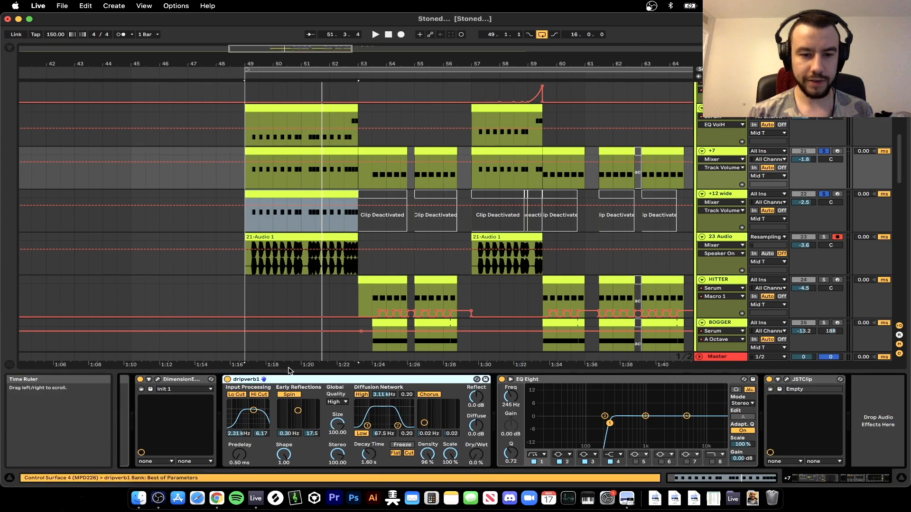
key(Delete)
click(728, 194)
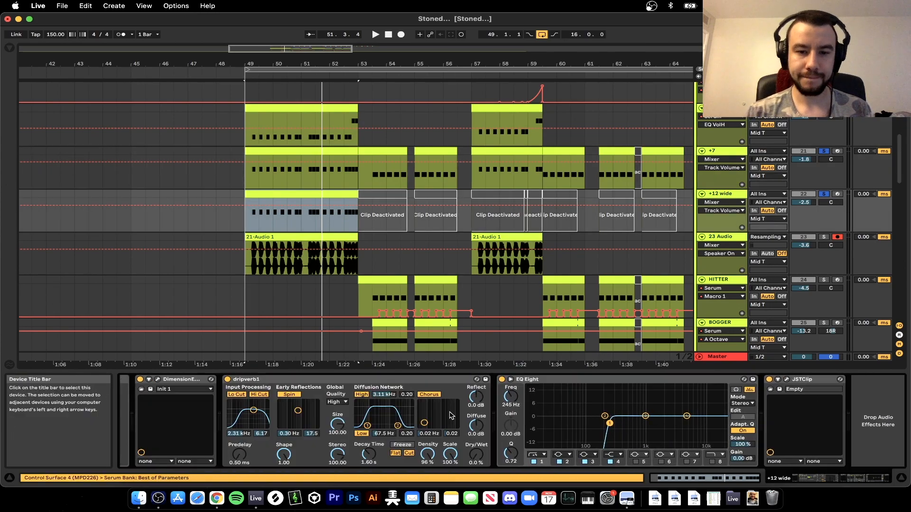
click(376, 380)
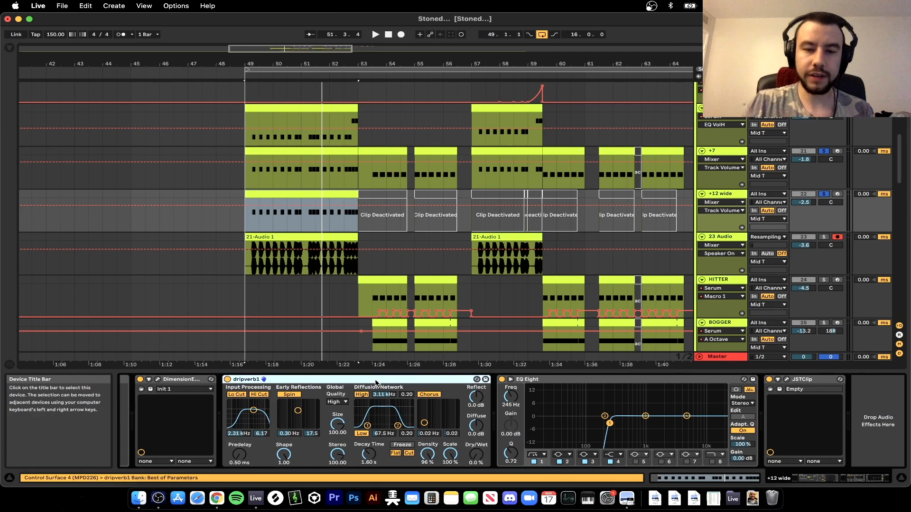
key(Delete)
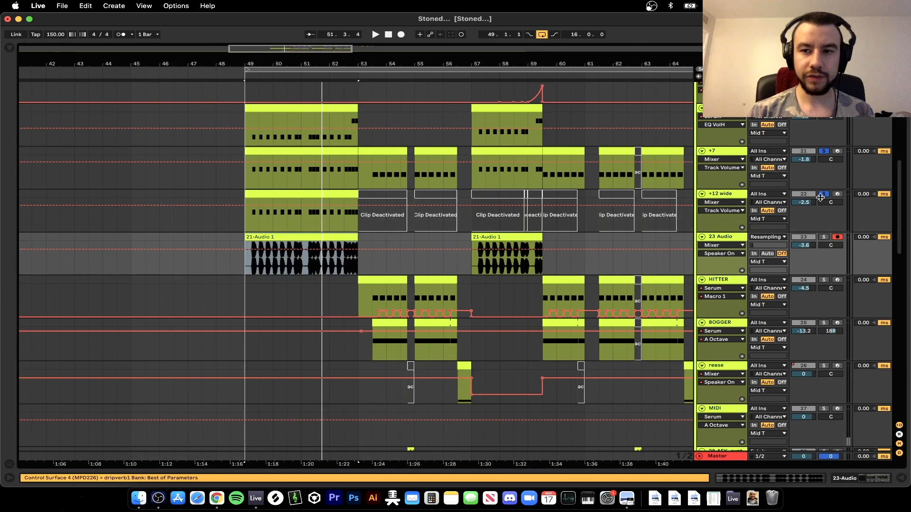
Audition the soloed 23 Audio track from bar 49 and open its first clip's sample settings.
key(space)
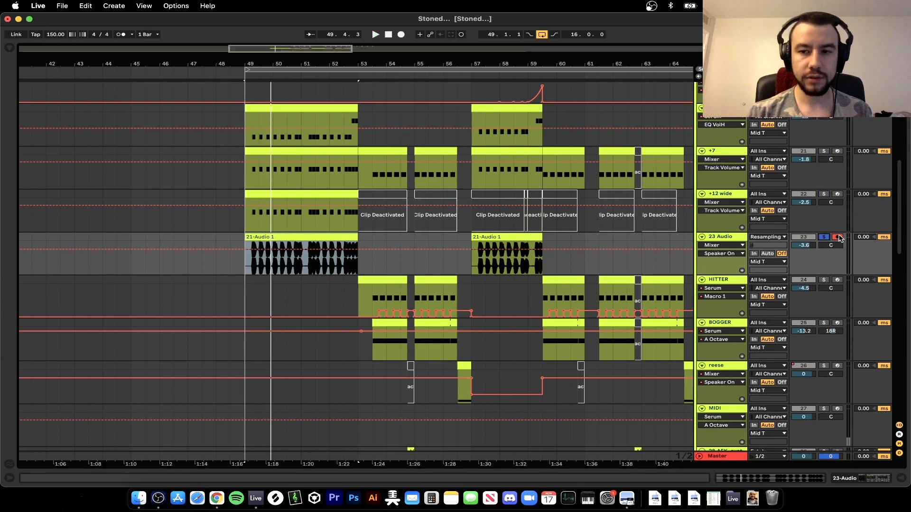
scroll(272, 245, up, 4)
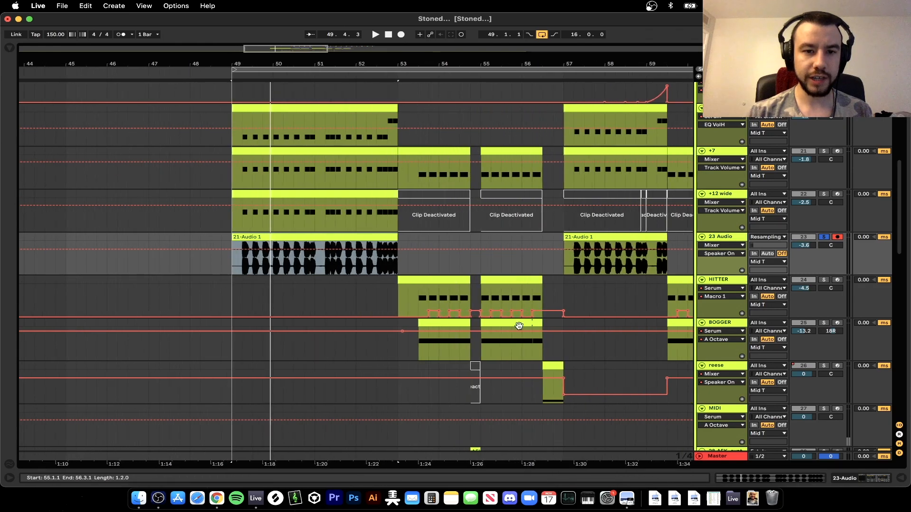
click(311, 109)
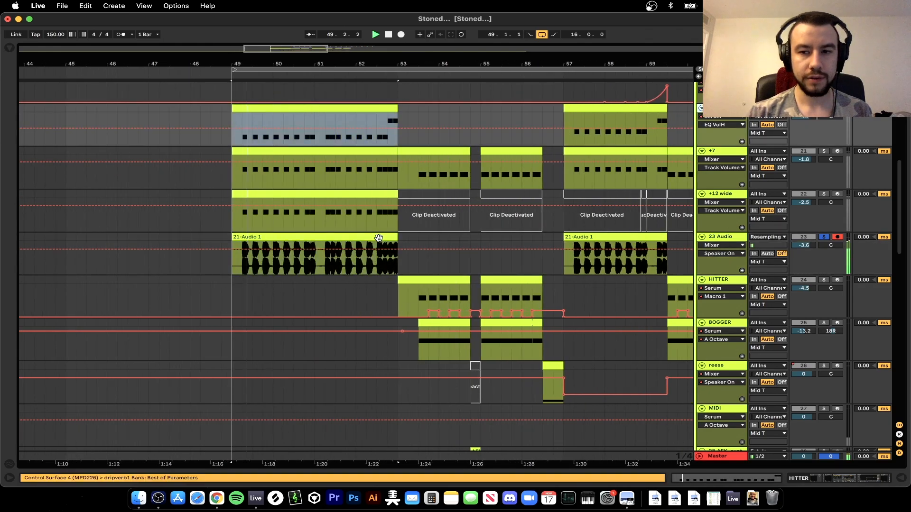
double_click(299, 244)
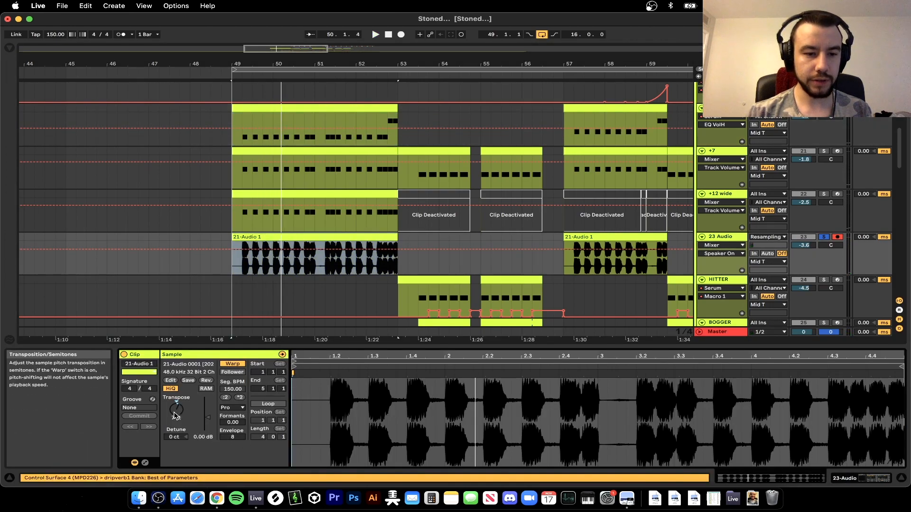
Inspect the 23 Audio track's dripverb1 reverb and SerumFX Combs filter while playing the track.
double_click(726, 237)
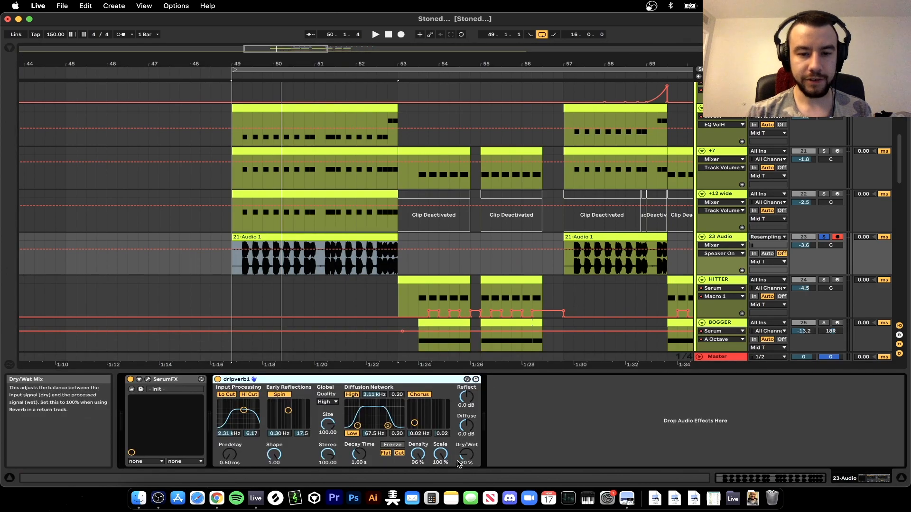
click(132, 389)
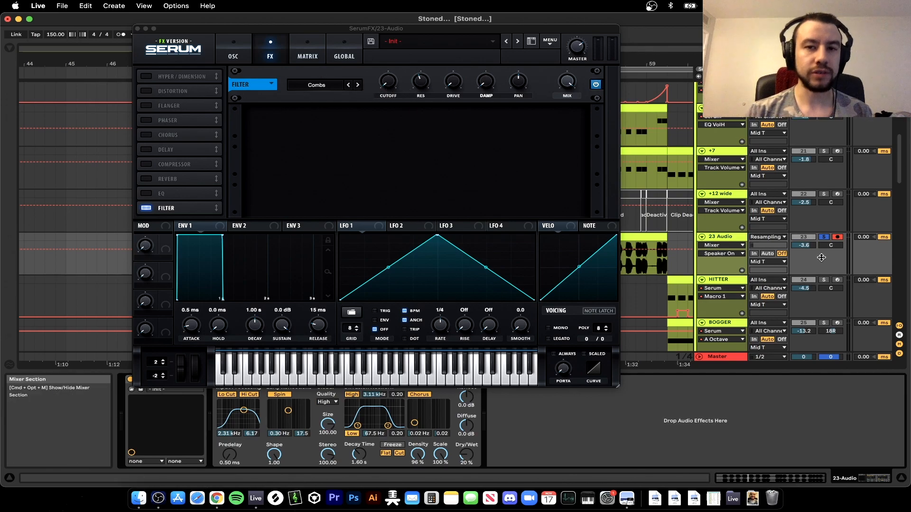
key(space)
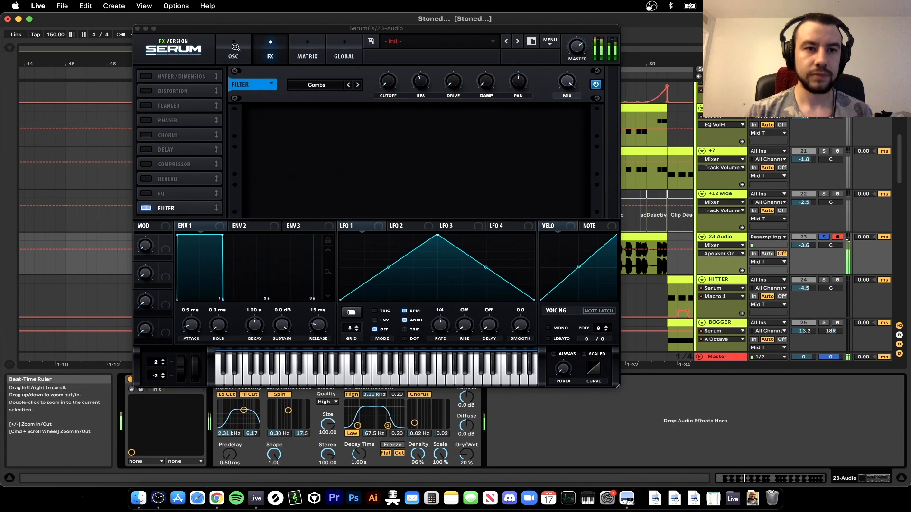
click(138, 29)
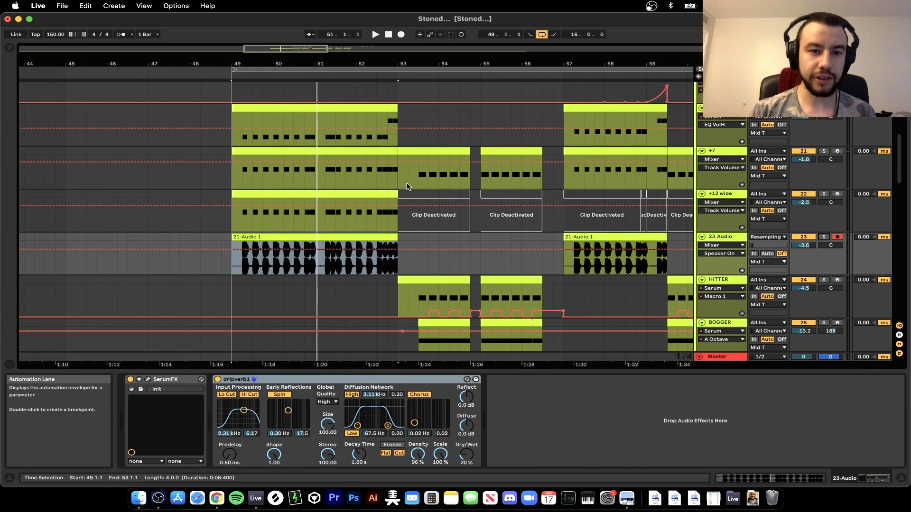
Hide the device view and play the drop from bar 49 into bar 54 with all tracks unsoloed.
scroll(316, 239, down, 4)
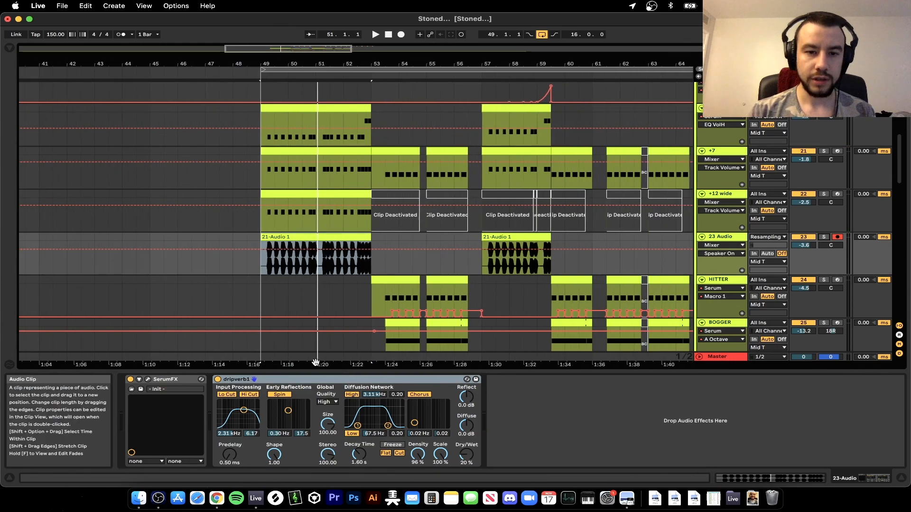
key(super+alt+l)
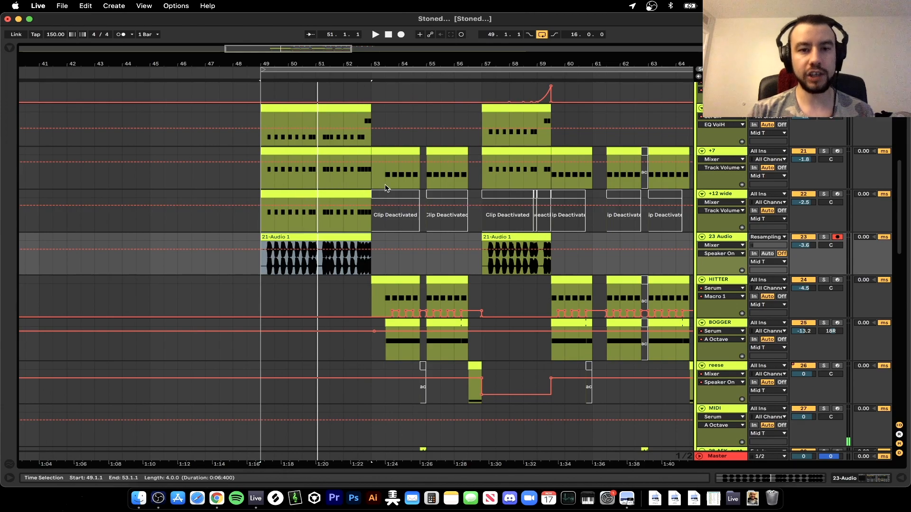
key(space)
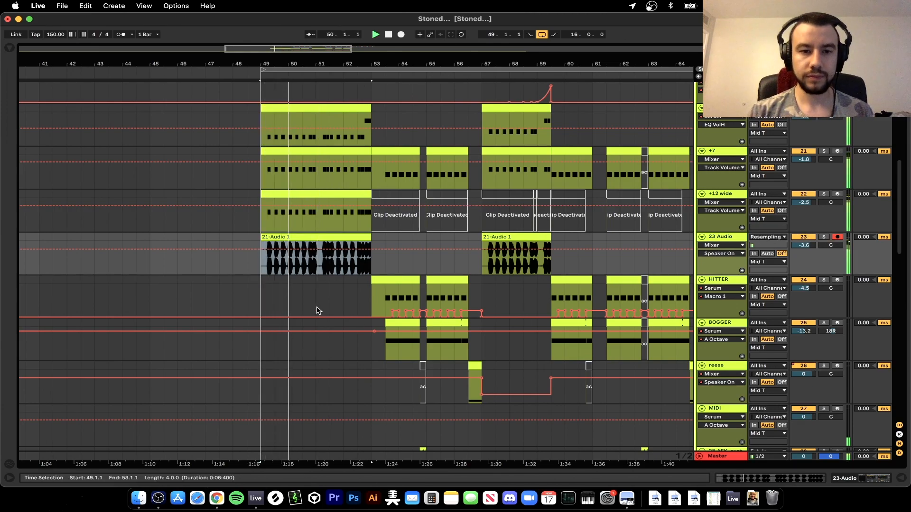
scroll(318, 311, down, 1)
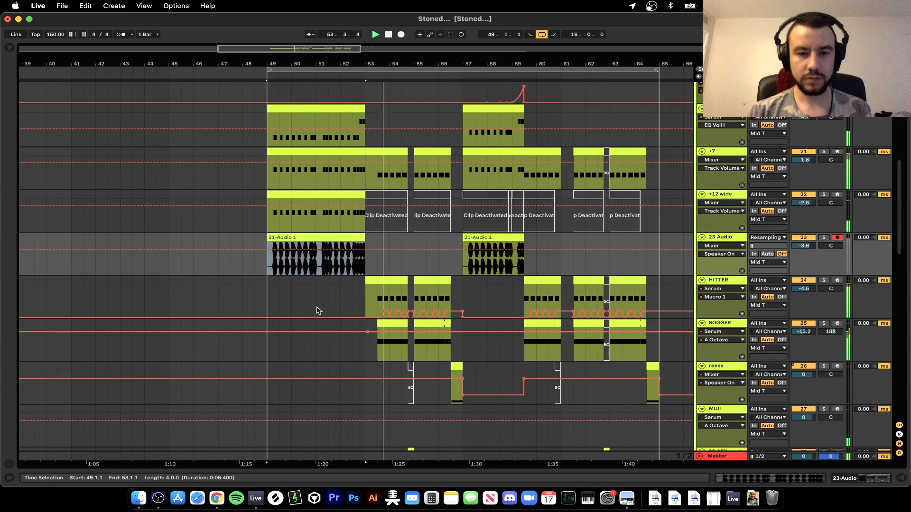
scroll(286, 303, down, 10)
key(space)
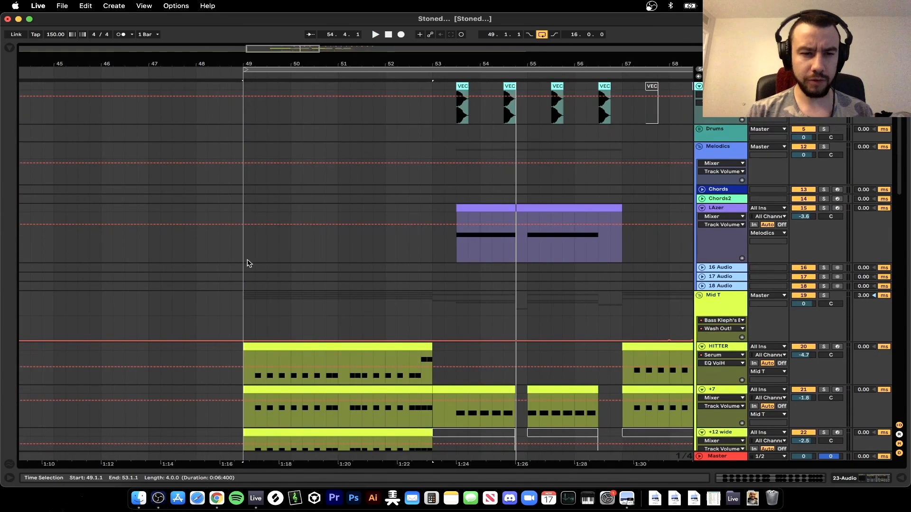
Place the insert marker at bar 49 on the LAzer track and examine the start of the Mid T layers.
click(240, 257)
scroll(240, 257, up, 1)
scroll(240, 256, down, 4)
scroll(240, 257, up, 5)
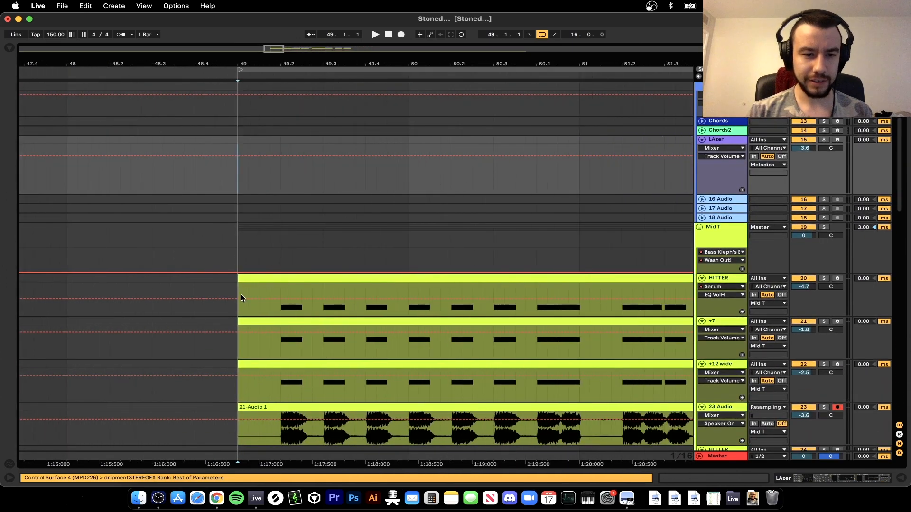
scroll(239, 279, up, 8)
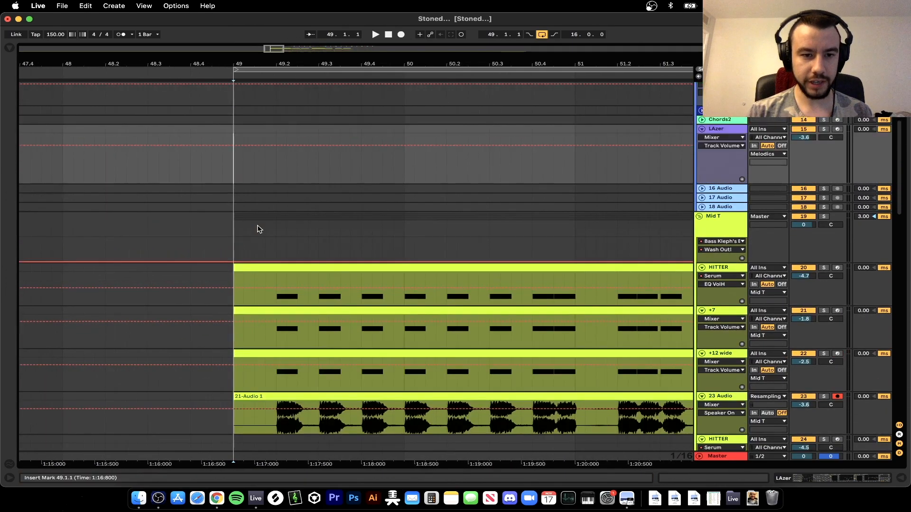
Audition the Sub Shot track soloed from bar 49 and show its device chain.
click(239, 162)
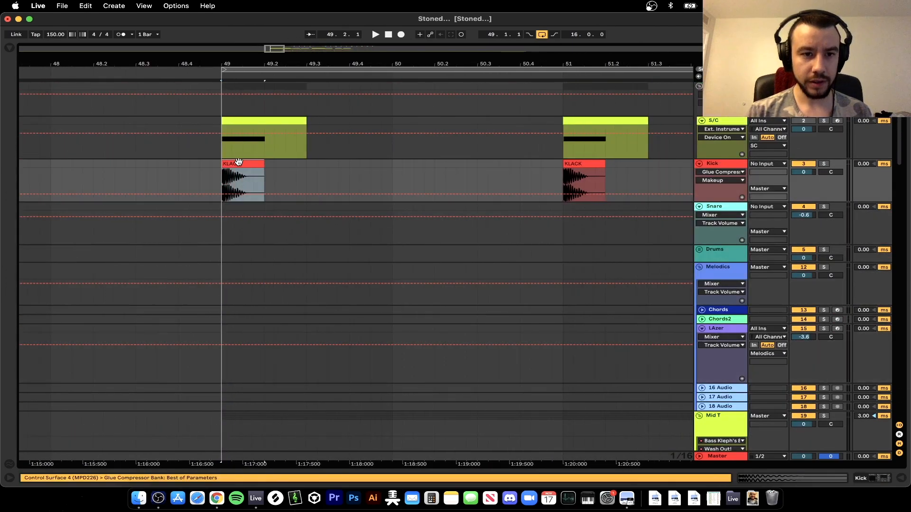
scroll(242, 165, down, 10)
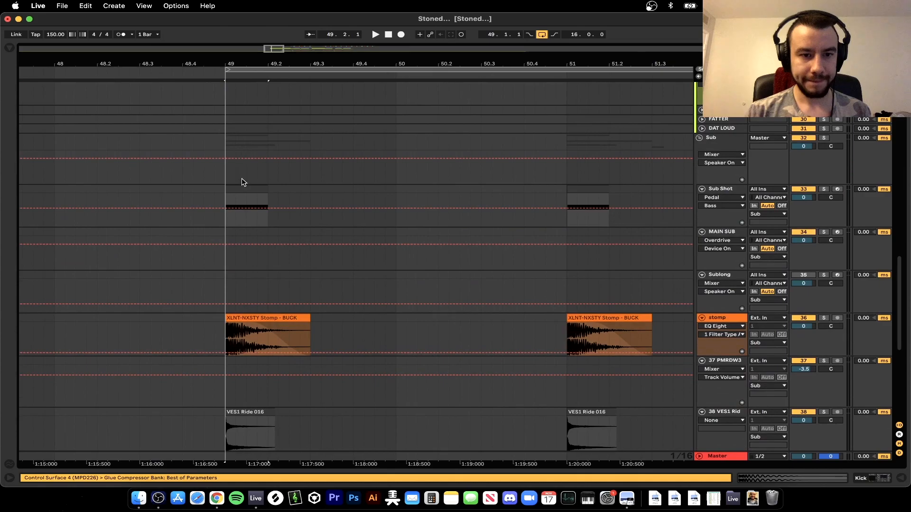
click(241, 186)
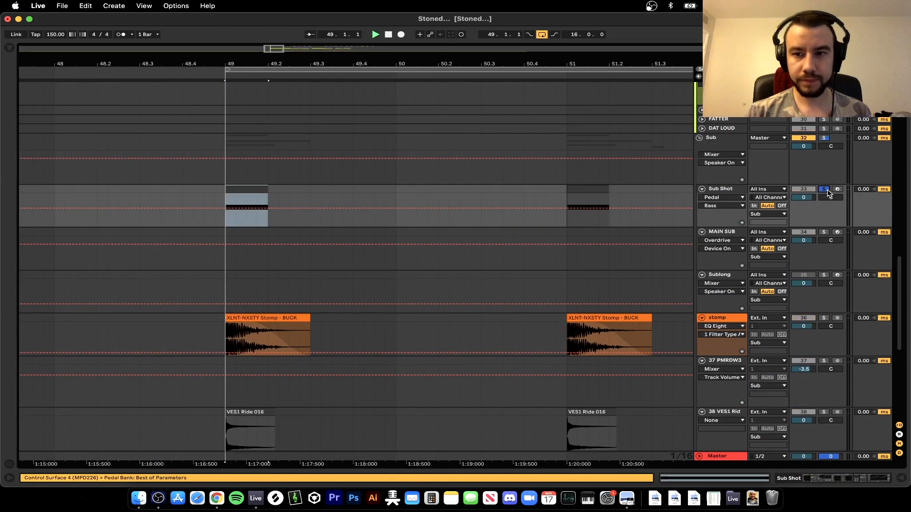
double_click(718, 189)
key(space)
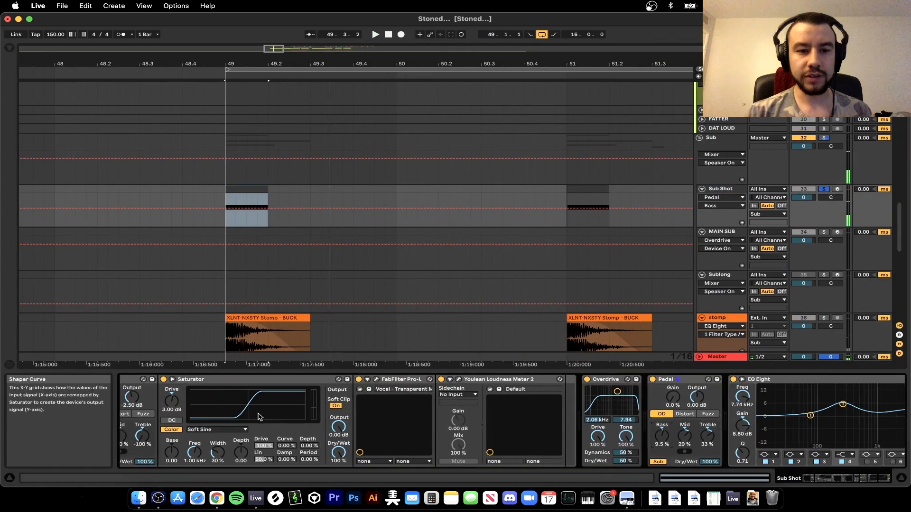
Inspect the Sub Shot Serum patch's sub oscillator level and Tube distortion effect while playing it, and close the plug-in window.
scroll(259, 416, left, 5)
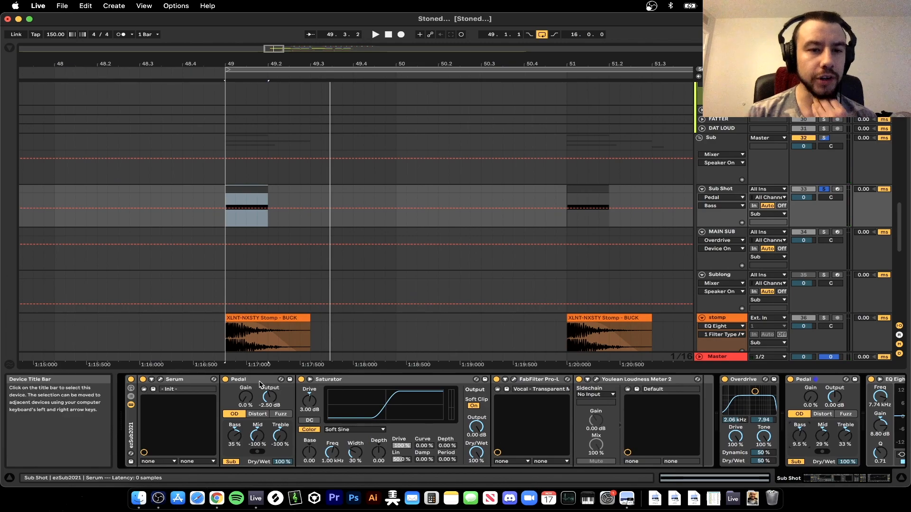
click(161, 379)
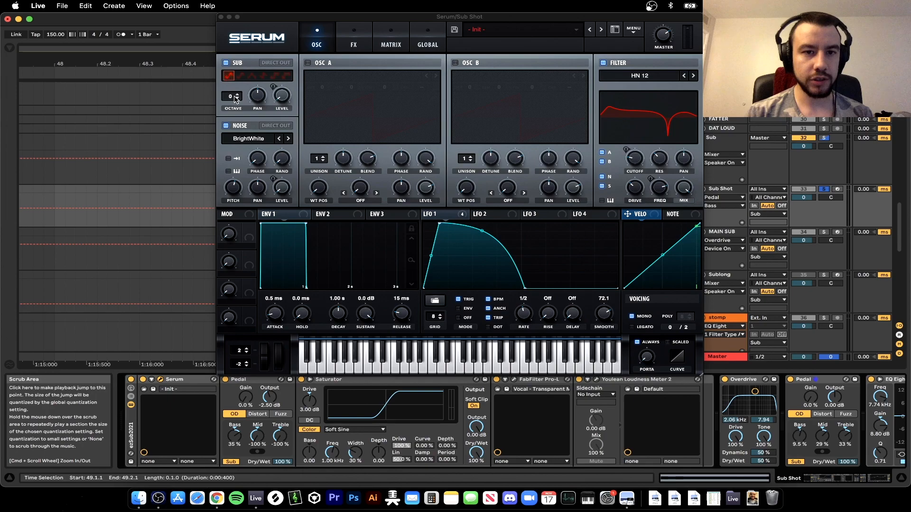
click(283, 98)
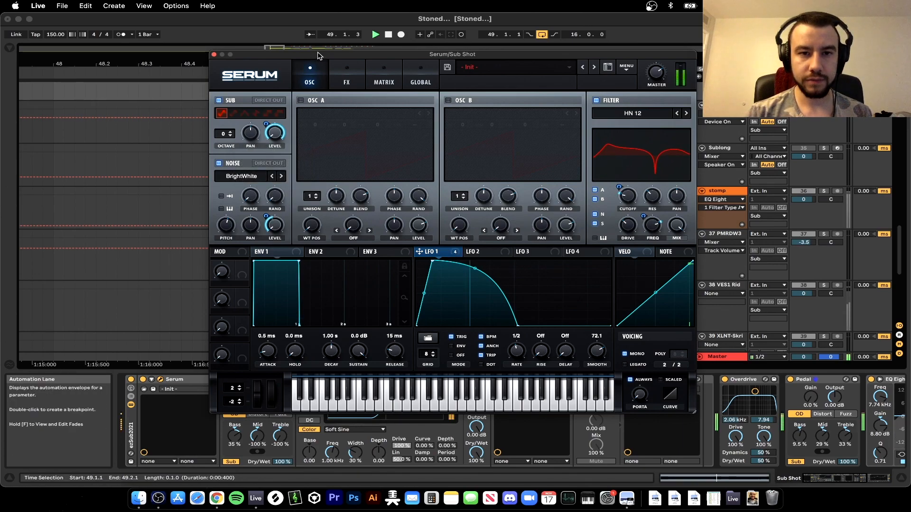
click(346, 78)
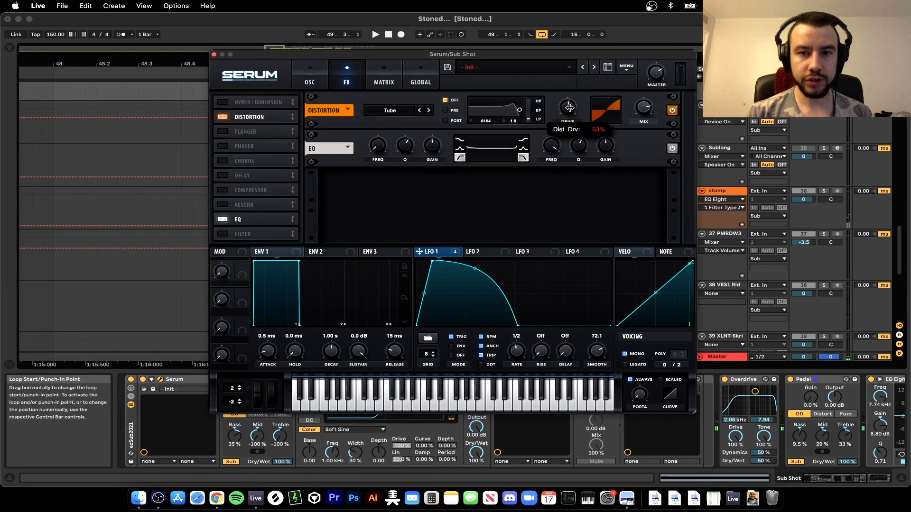
key(space)
key(space)
click(214, 54)
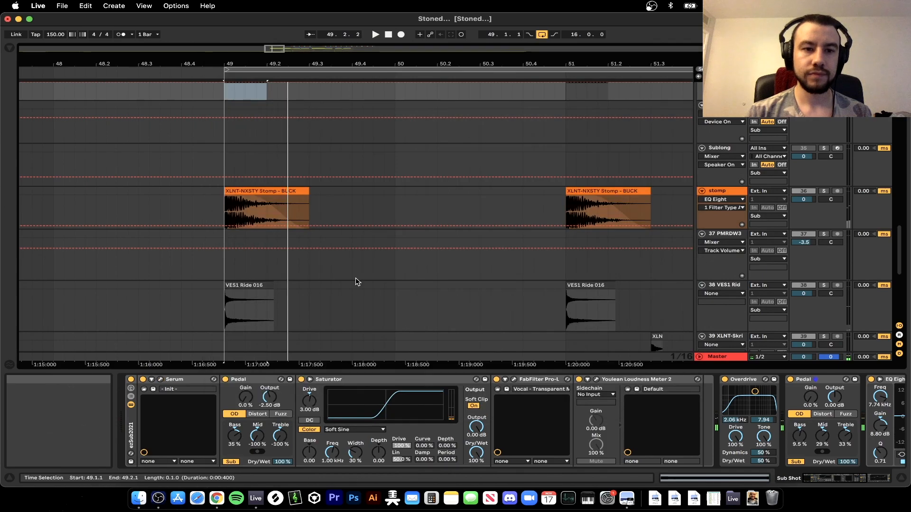
Solo the stomp track and play its XLNT-NXSTY Stomp clip repeatedly from bar 49.
scroll(357, 282, down, 2)
scroll(302, 186, down, 2)
scroll(303, 186, up, 4)
scroll(302, 185, down, 2)
click(286, 192)
click(823, 193)
key(space)
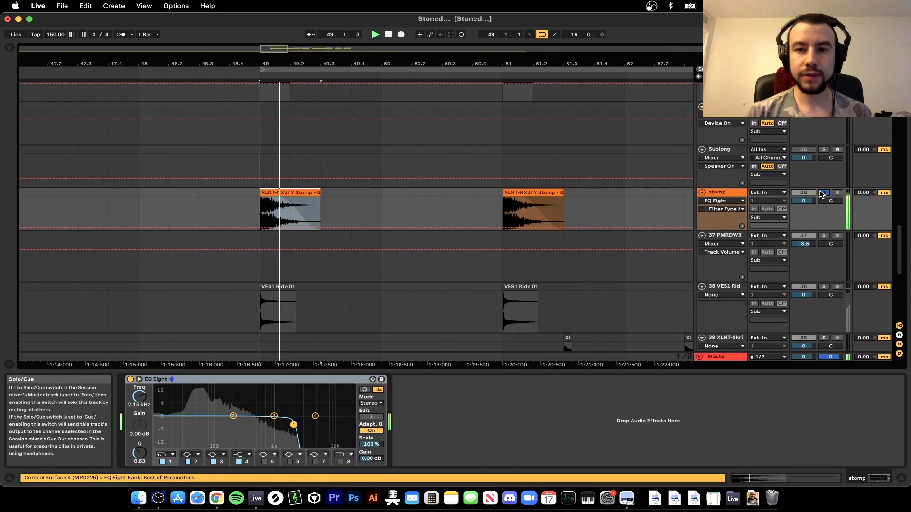
key(space)
key(space)
key(space)
key(space)
Compare the stomp sample with its EQ Eight bypassed and re-enabled during playback from bar 49.
click(130, 380)
key(space)
key(space)
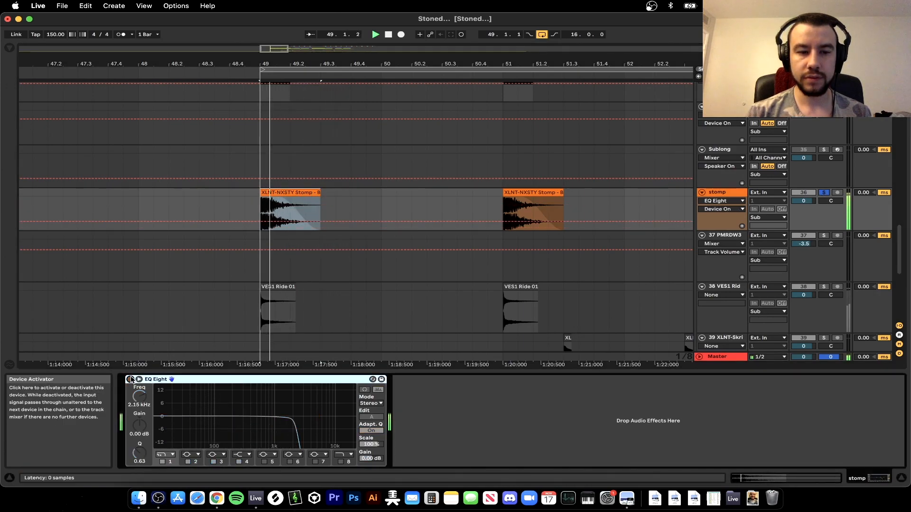
click(131, 380)
key(space)
key(space)
key(space)
key(space)
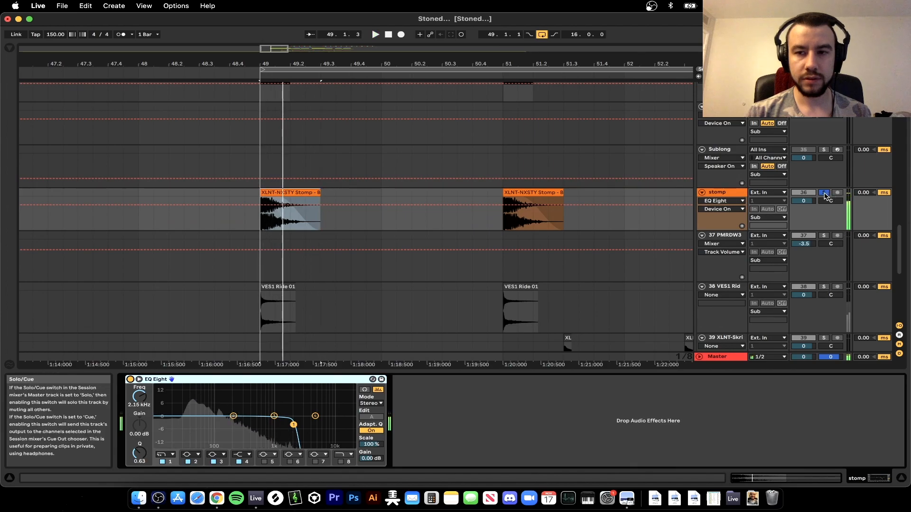
Audition the 38 VES1 Ride track soloed from bar 49, and turn its solo off.
scroll(450, 265, down, 3)
click(824, 219)
key(space)
key(space)
key(space)
key(space)
click(824, 218)
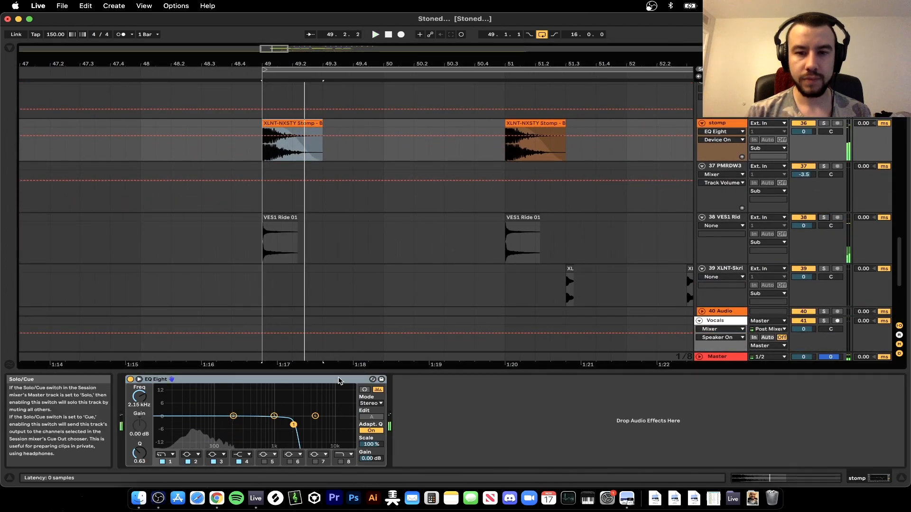
Hide the device view and play the unsoloed drop from bar 49 into bar 52 while examining the sub and percussion tracks.
click(328, 372)
scroll(328, 375, down, 3)
scroll(327, 375, up, 6)
scroll(327, 376, up, 5)
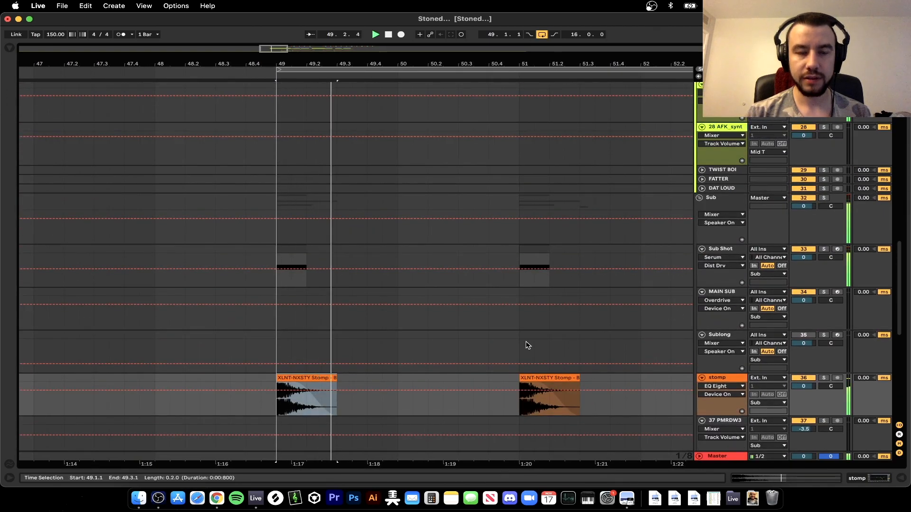
scroll(424, 332, down, 4)
scroll(425, 332, right, 3)
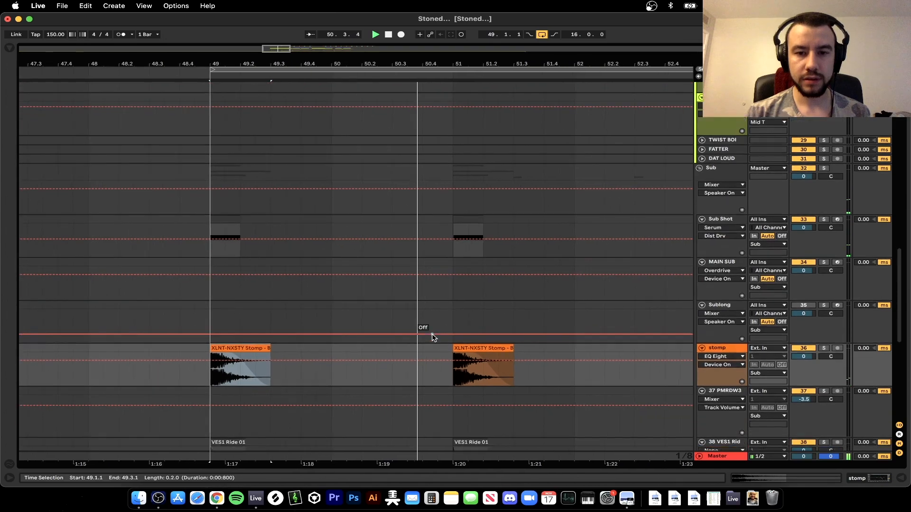
scroll(526, 373, down, 3)
scroll(525, 372, right, 2)
scroll(526, 373, down, 6)
scroll(525, 372, right, 3)
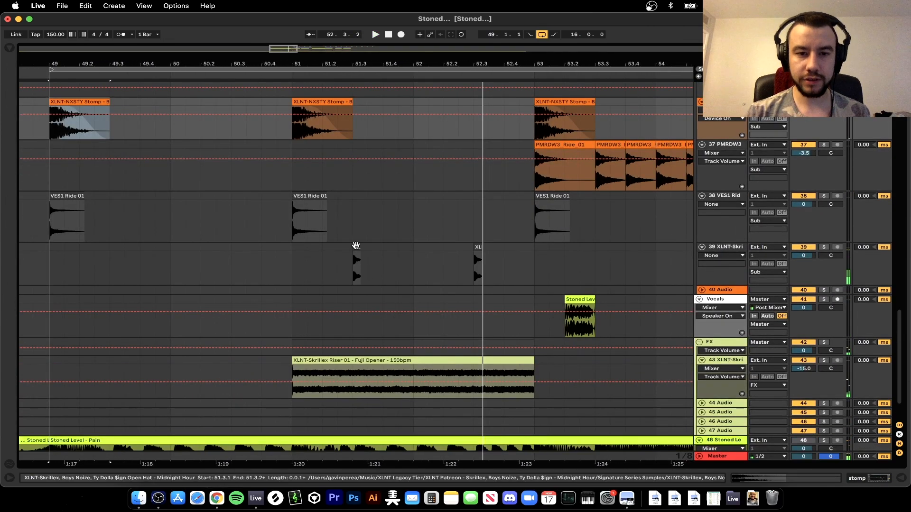
Audition the open hat on the 39 XLNT-Skri track soloed from bar 51, and turn its solo off.
click(293, 263)
key(space)
click(825, 249)
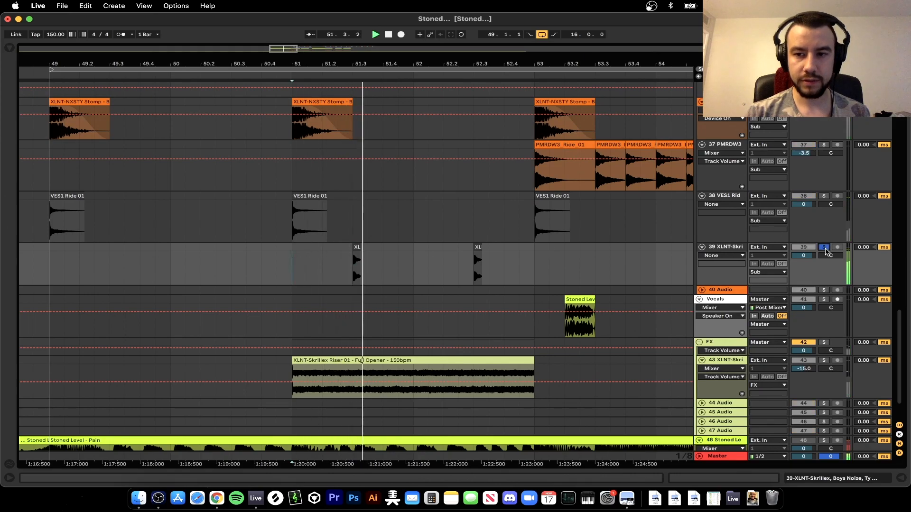
click(825, 249)
key(space)
Select the Fuji Opener riser clip on track 43 and play the mix from bar 51 into bar 53.
click(386, 359)
key(space)
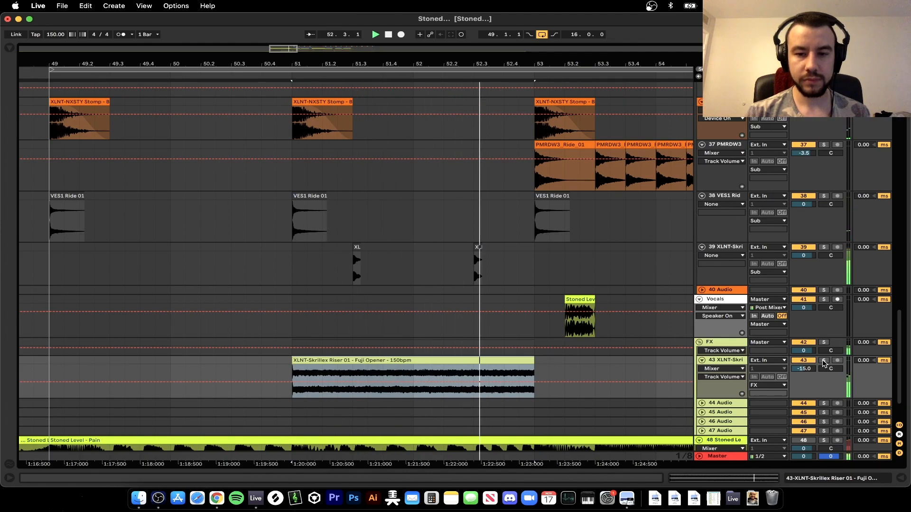
scroll(622, 309, down, 4)
scroll(623, 310, right, 5)
scroll(623, 310, down, 3)
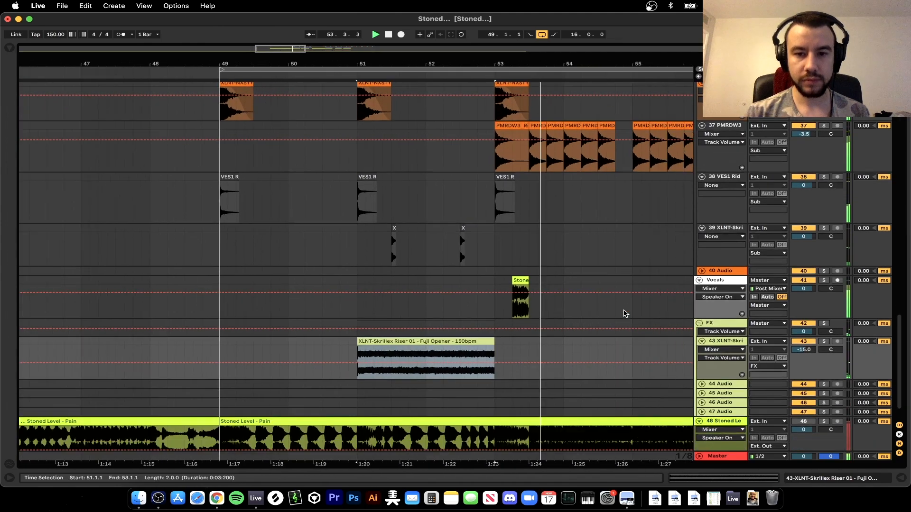
key(space)
Audition the Stoned Level - Pain clip at 53.2 on the soloed Vocals track, and turn its solo off.
scroll(491, 287, up, 5)
click(444, 259)
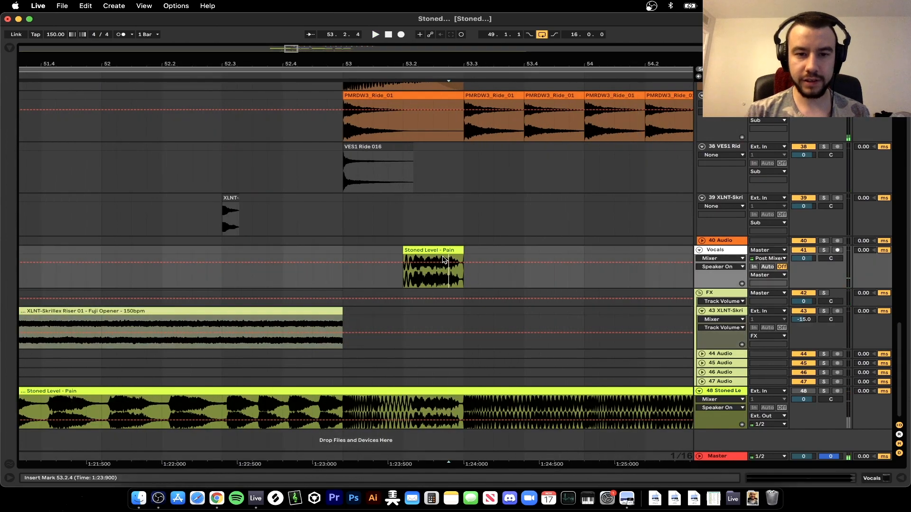
scroll(432, 252, up, 3)
click(823, 251)
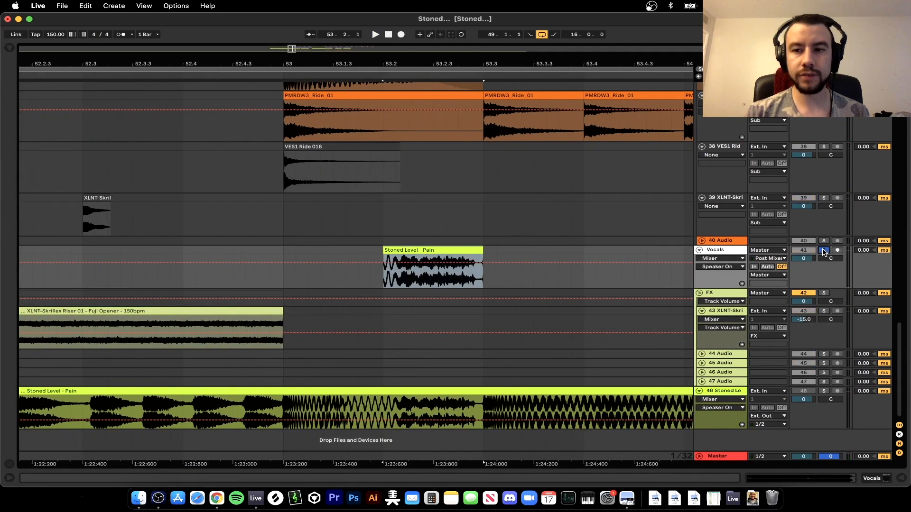
key(space)
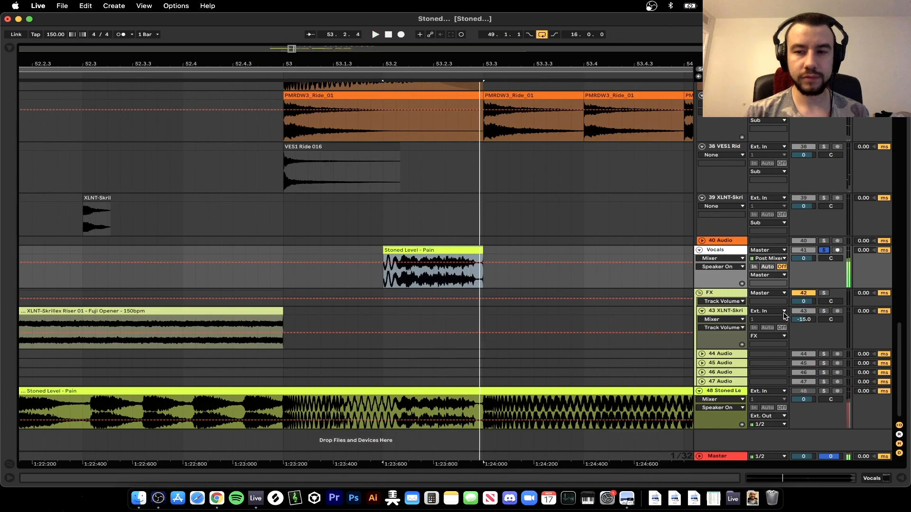
scroll(389, 289, down, 5)
scroll(379, 266, up, 5)
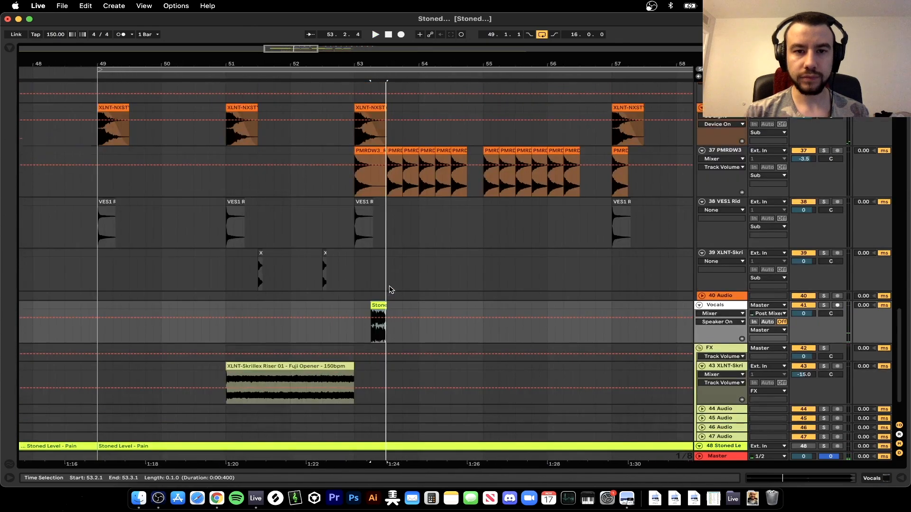
Select the stomp clip at bar 53 and play the drop into bar 56 while reviewing the bass, melodic and drum tracks.
click(369, 225)
scroll(369, 226, down, 2)
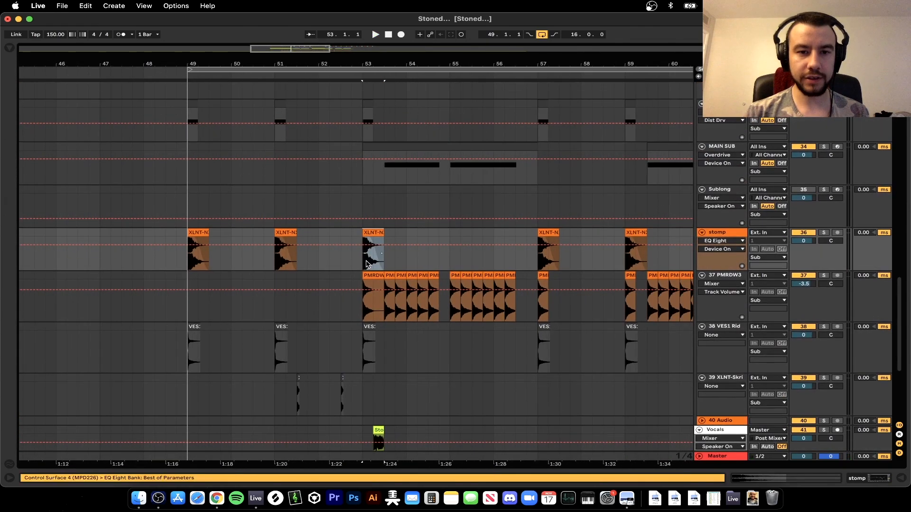
scroll(366, 252, up, 4)
scroll(366, 276, up, 1)
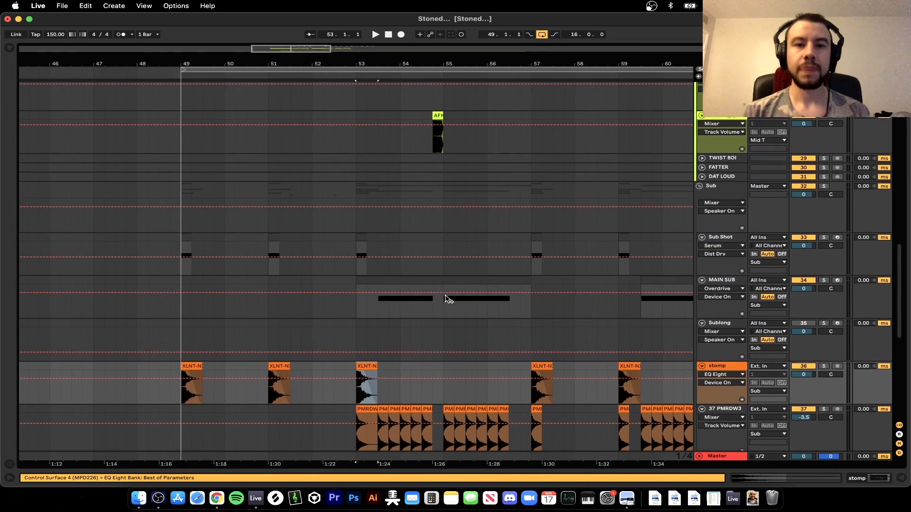
scroll(447, 299, right, 1)
key(space)
scroll(388, 285, up, 4)
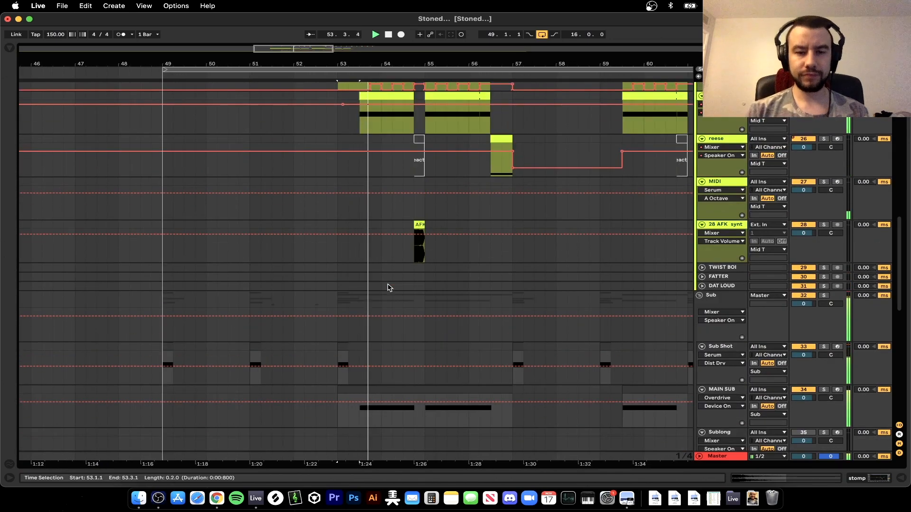
scroll(387, 287, up, 15)
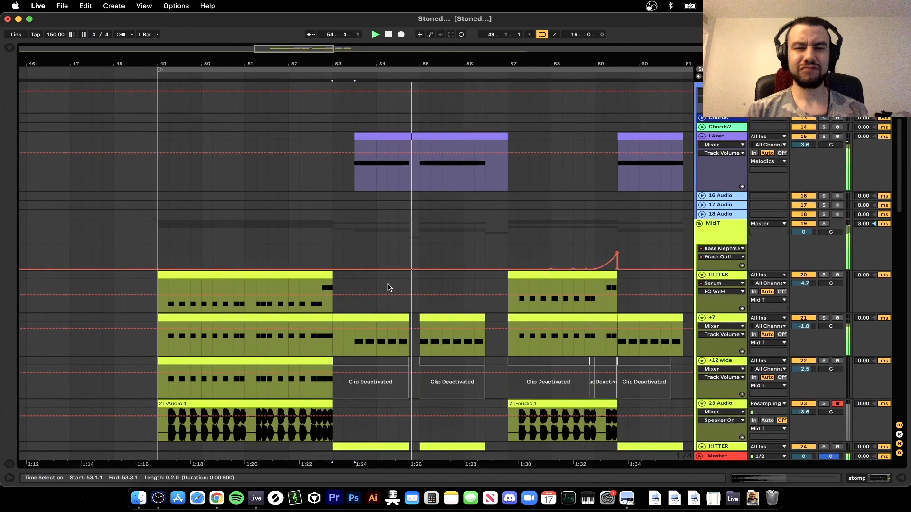
scroll(388, 287, down, 2)
scroll(388, 287, up, 9)
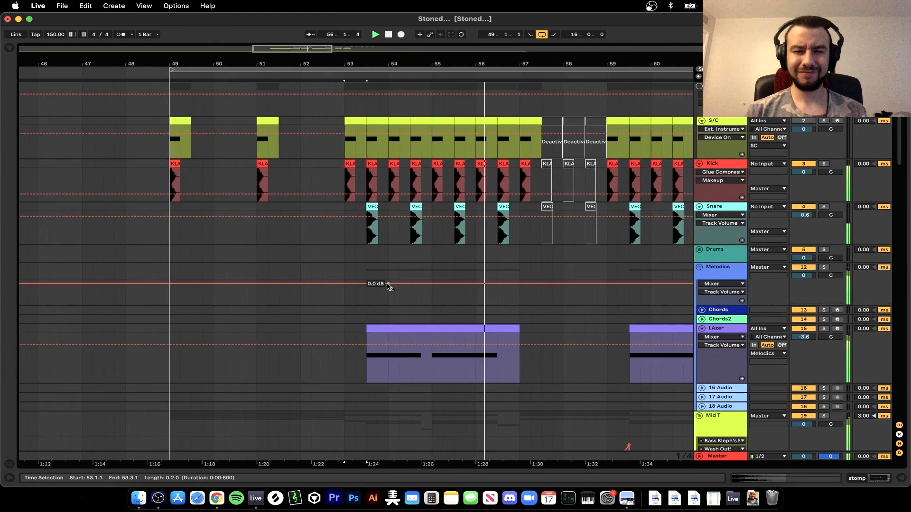
scroll(388, 287, down, 1)
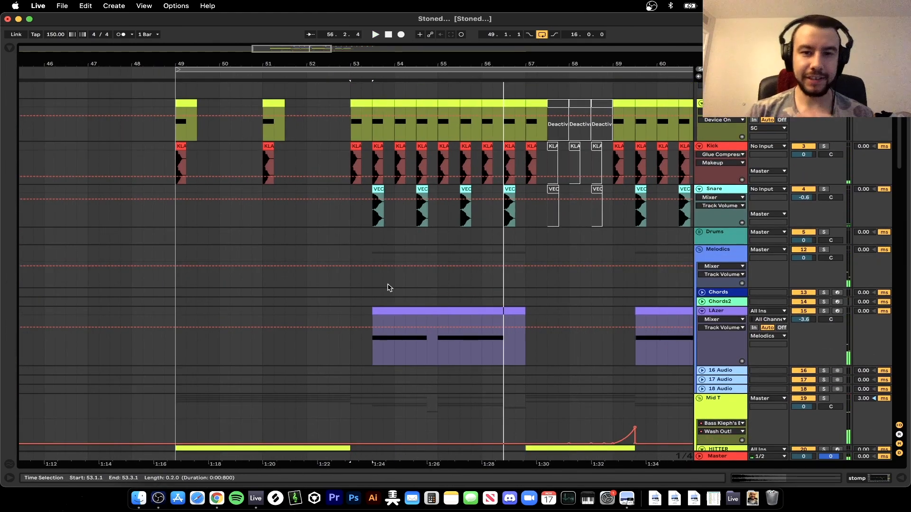
Highlight the S/C, Kick and Snare clips from bar 53 to 57.3, and the LAzer clip starting at 53.3.
scroll(387, 287, down, 1)
drag(336, 124, 539, 190)
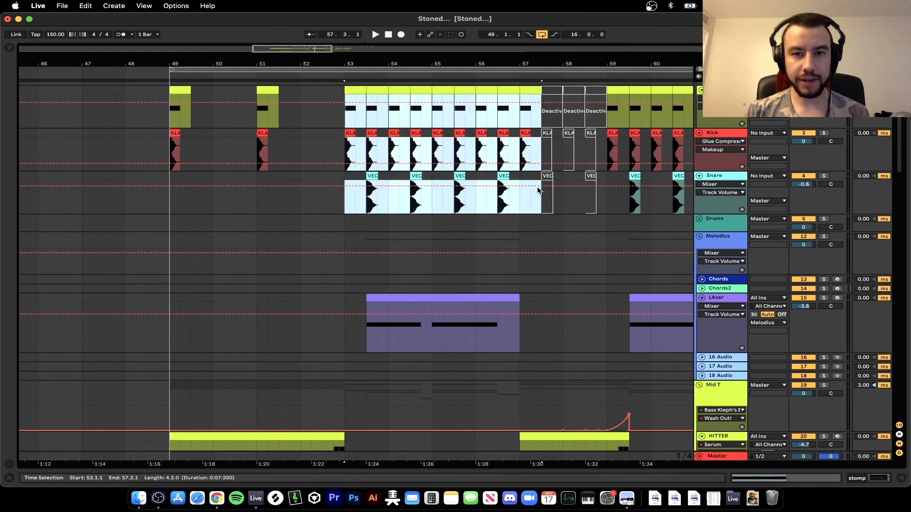
scroll(539, 190, down, 8)
click(401, 151)
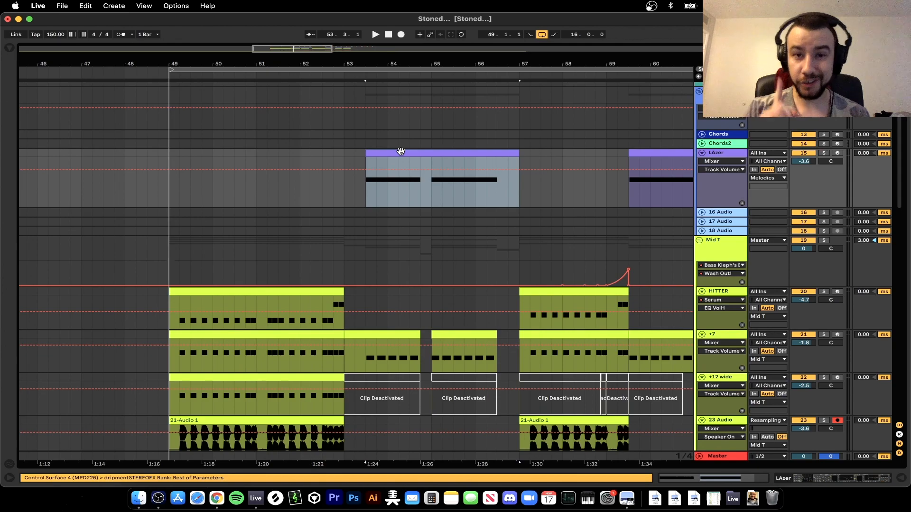
scroll(401, 151, down, 10)
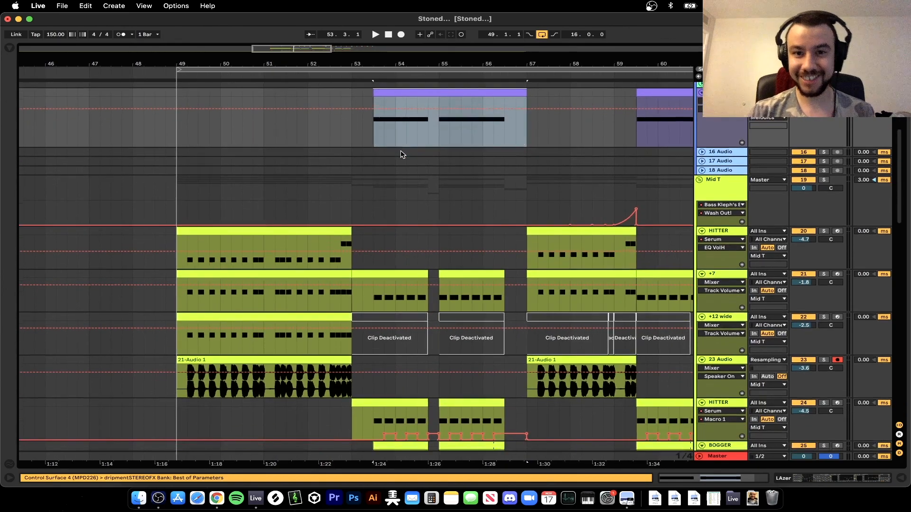
scroll(384, 177, down, 2)
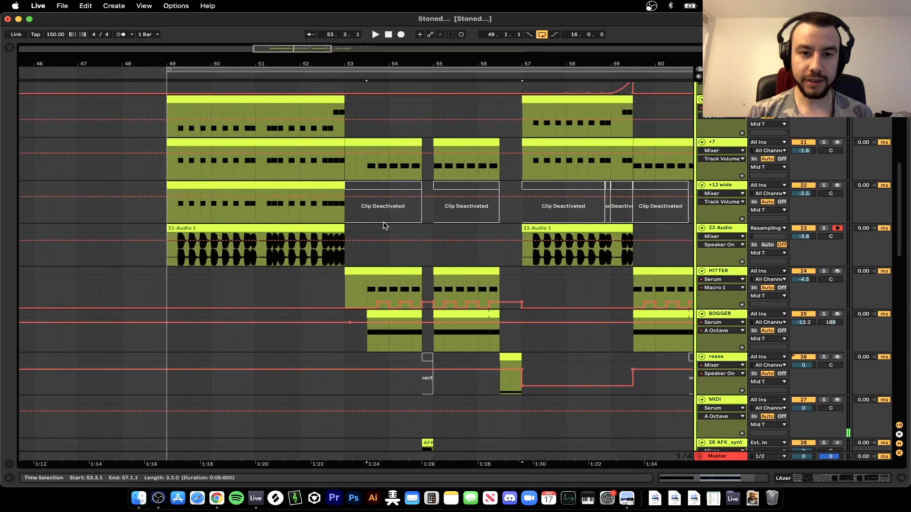
Select the +7 track and its MIDI clip starting at bar 53.
scroll(384, 223, up, 2)
click(728, 147)
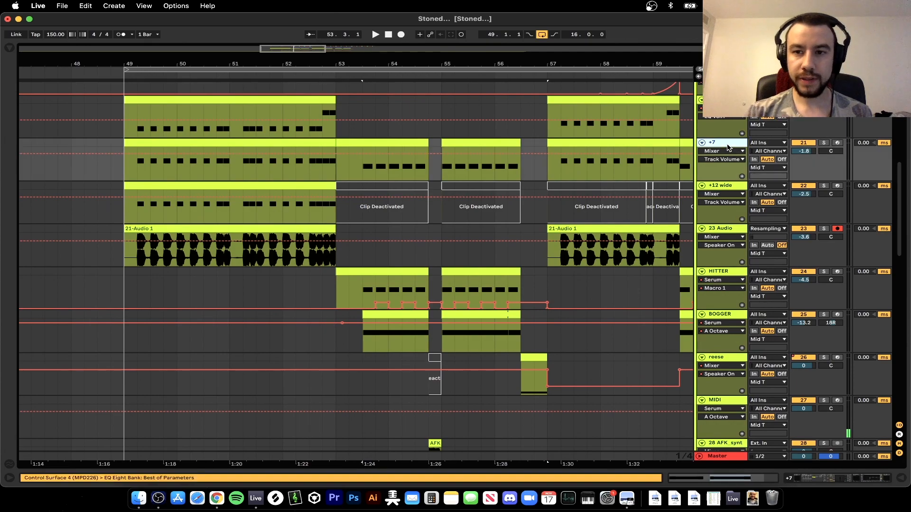
click(362, 142)
click(315, 143)
click(372, 142)
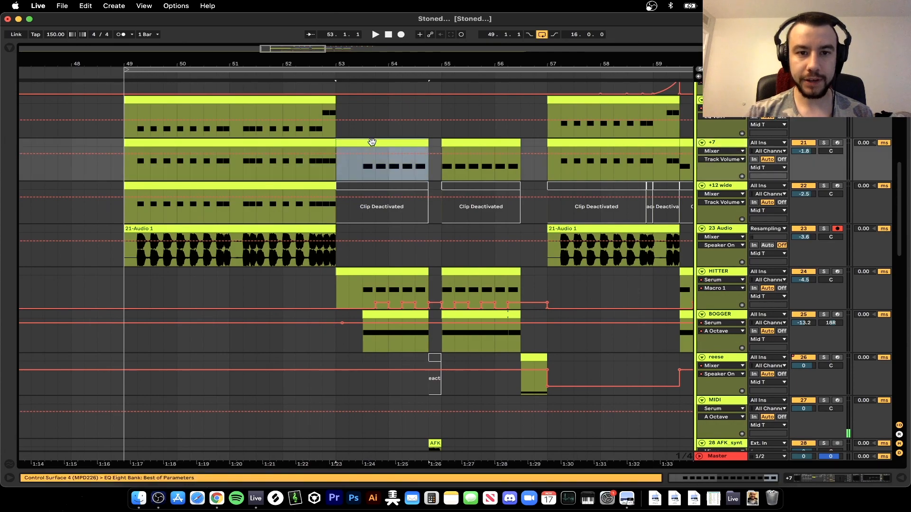
Highlight the clips starting at bar 49 on the upper HITTER, +12 wide and 23 Audio tracks.
click(272, 105)
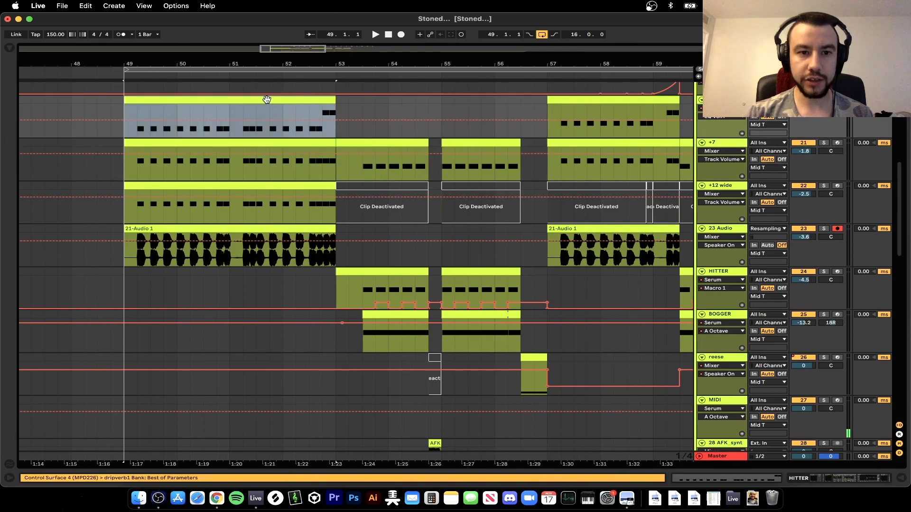
click(286, 189)
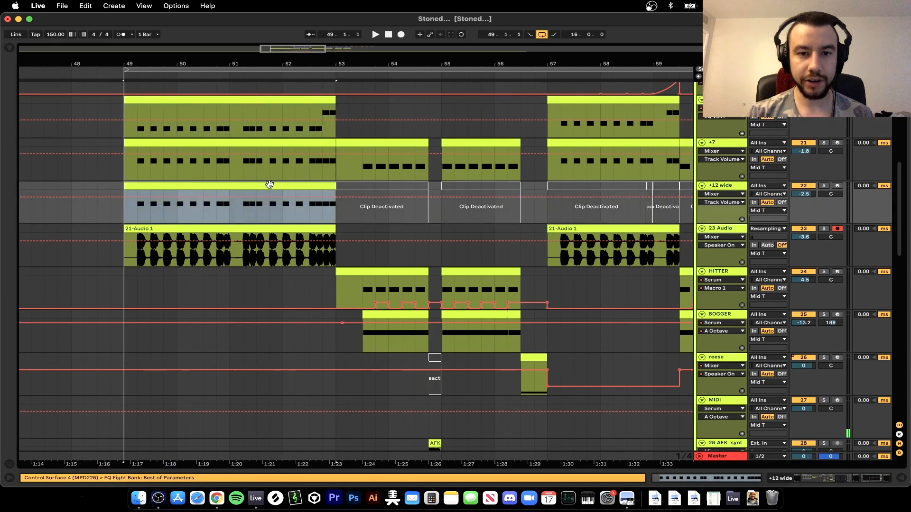
click(294, 233)
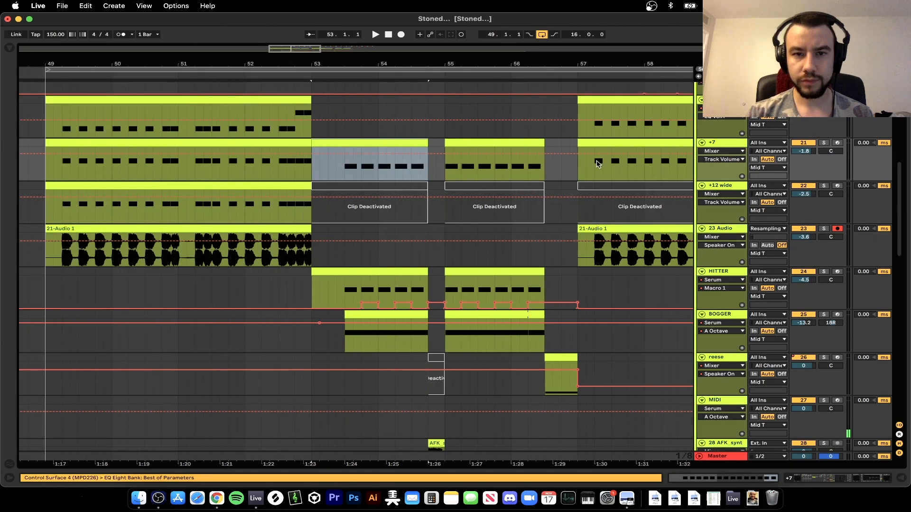
Rename track 24, the second HITTER track, as HITTER 2.
click(719, 271)
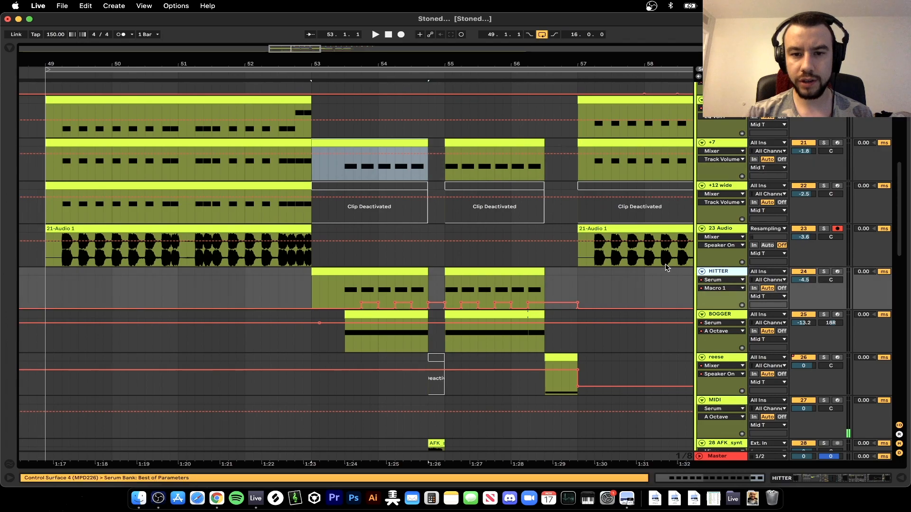
click(720, 99)
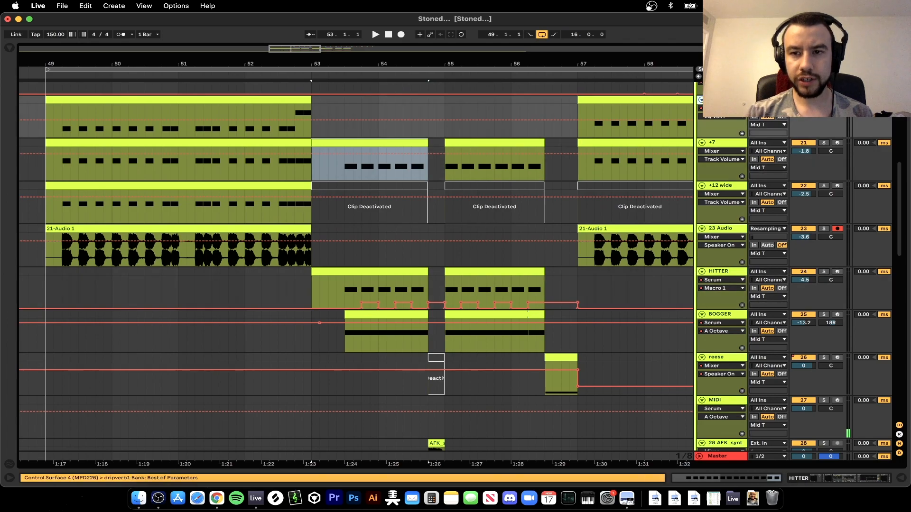
click(724, 273)
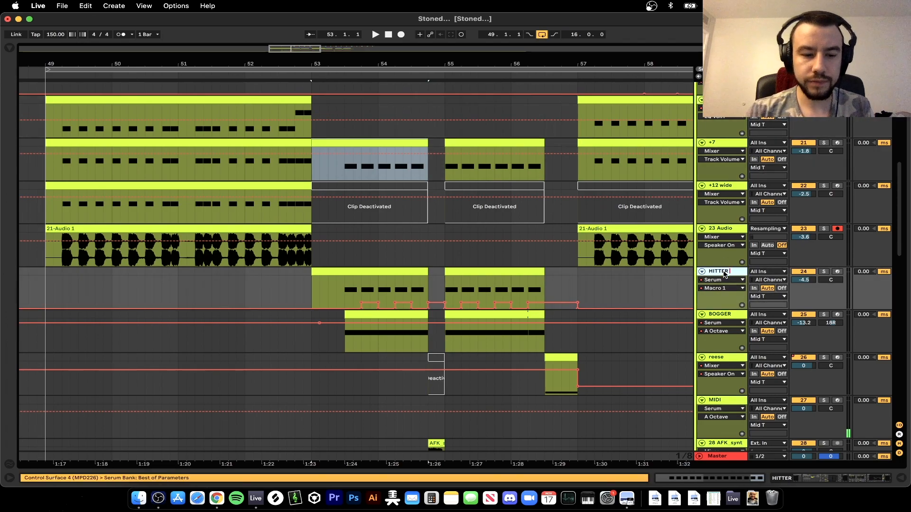
Select the HITTER 2 clip at bar 53, review its Serum patch dripYOI3, and close the synth window.
click(370, 270)
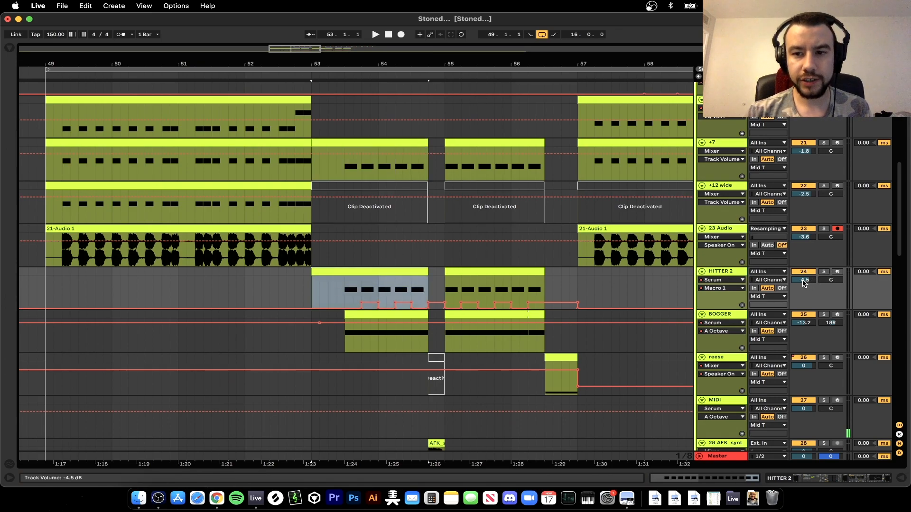
key(shift+Tab)
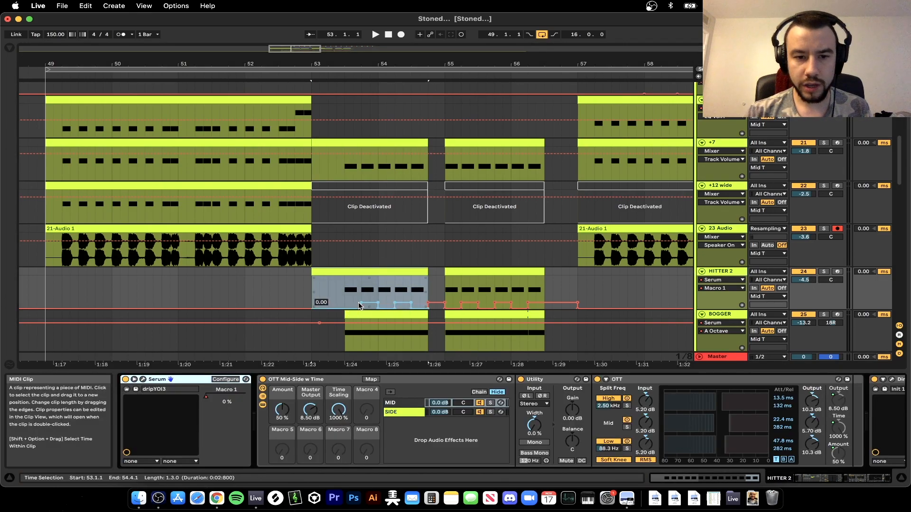
click(142, 380)
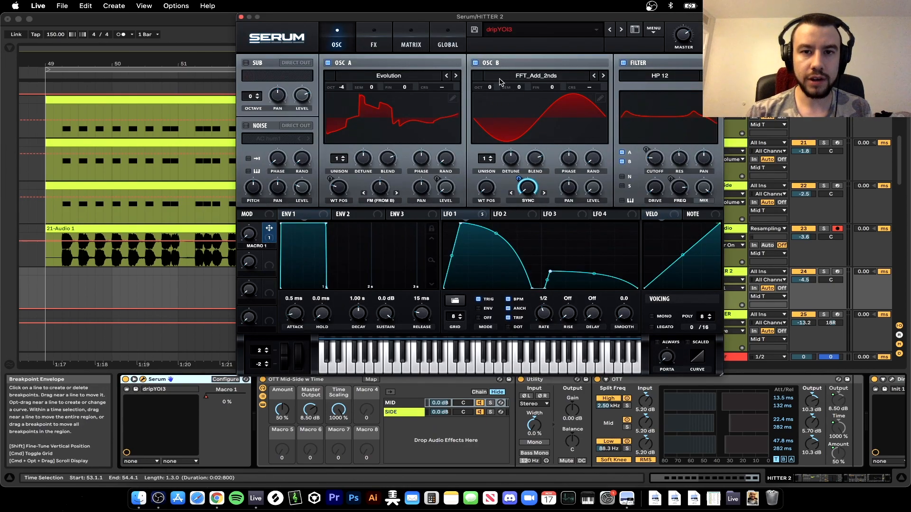
click(240, 17)
Examine the Macro 1 automation over the HITTER 2 clip and place the insert marker at 53.4.1.
scroll(412, 256, up, 3)
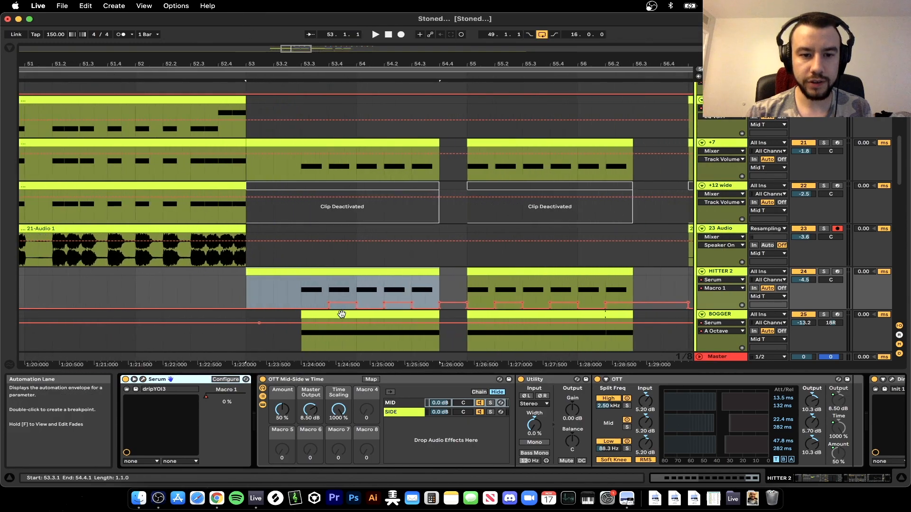
drag(332, 292, 370, 289)
click(332, 287)
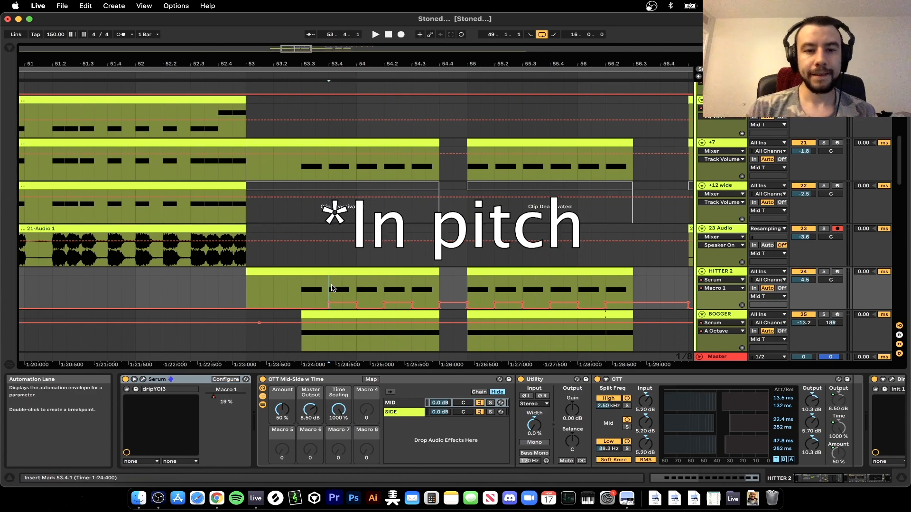
scroll(333, 287, down, 3)
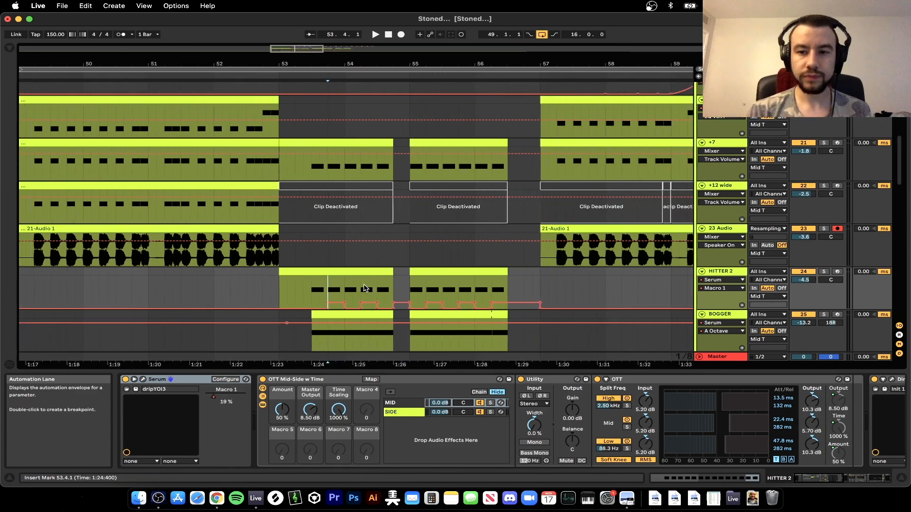
scroll(636, 265, up, 1)
scroll(417, 223, down, 1)
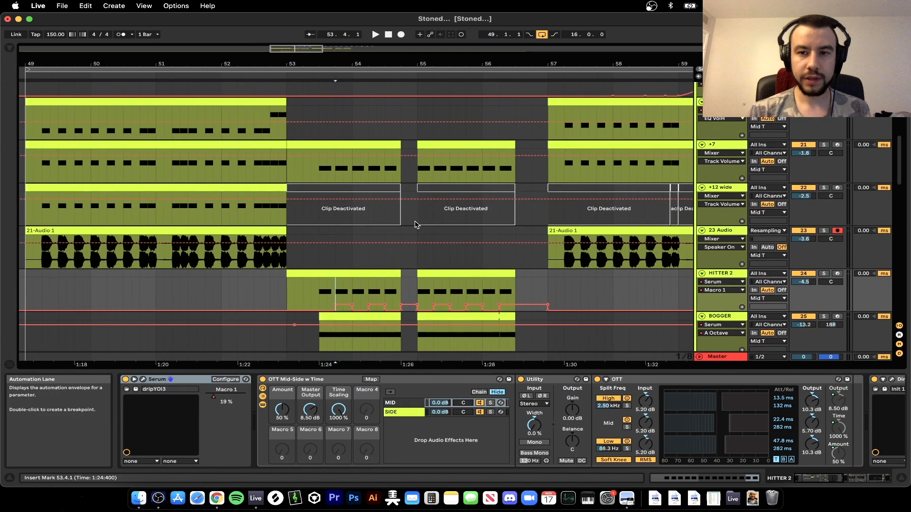
Select the BOGGER clip starting at 53.3, solo its track, and audition the start of the clip.
click(349, 143)
scroll(355, 146, down, 4)
click(351, 256)
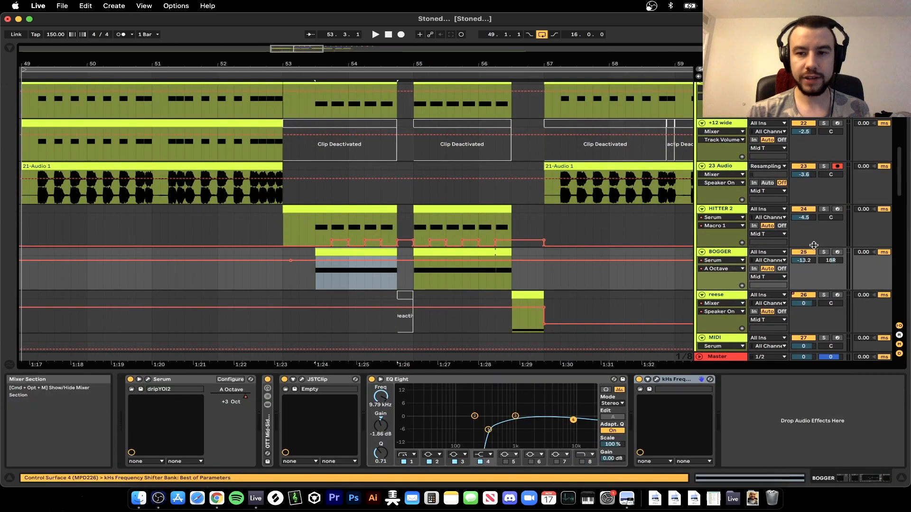
click(823, 252)
key(space)
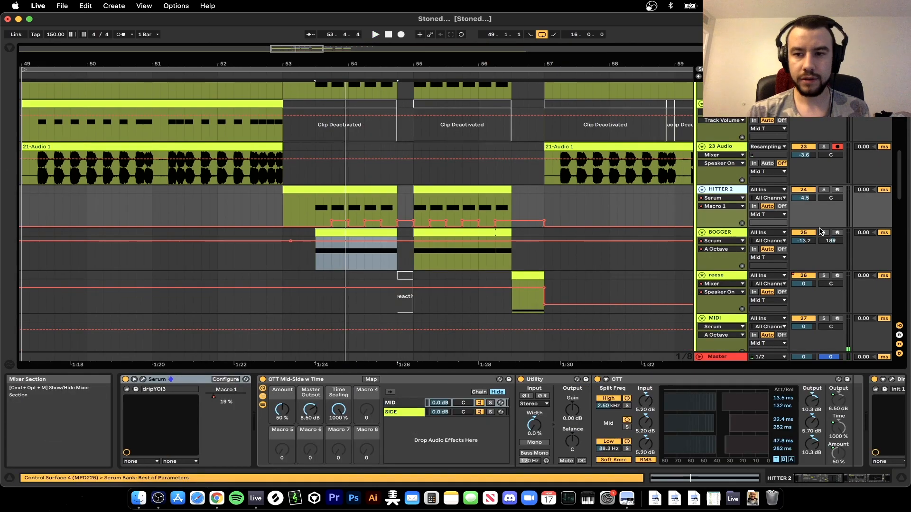
click(823, 232)
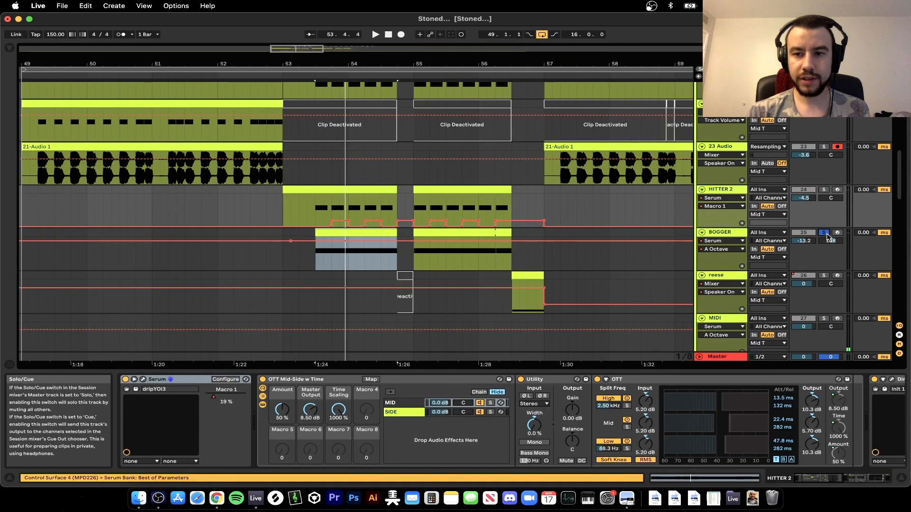
click(325, 232)
key(space)
key(space)
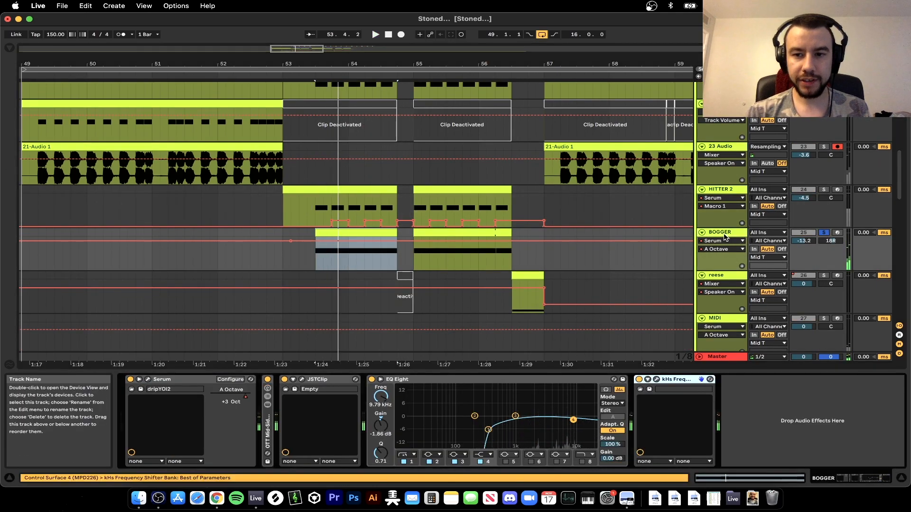
Open BOGGER's Serum patch dripYOI2 and play the soloed clip while watching LFO 1.
click(149, 379)
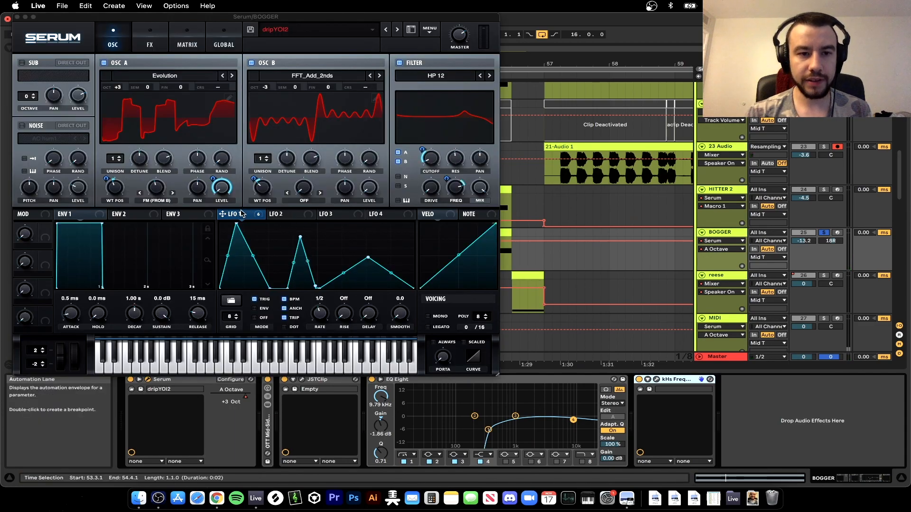
key(space)
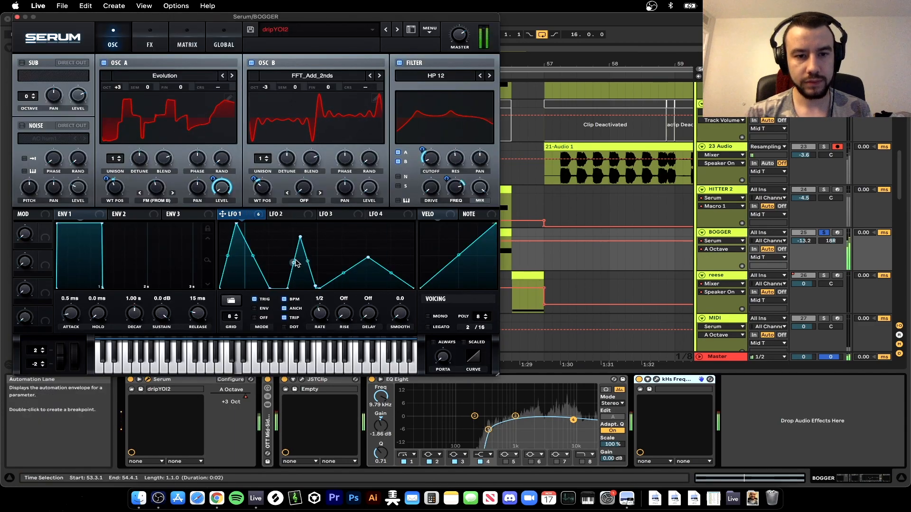
key(space)
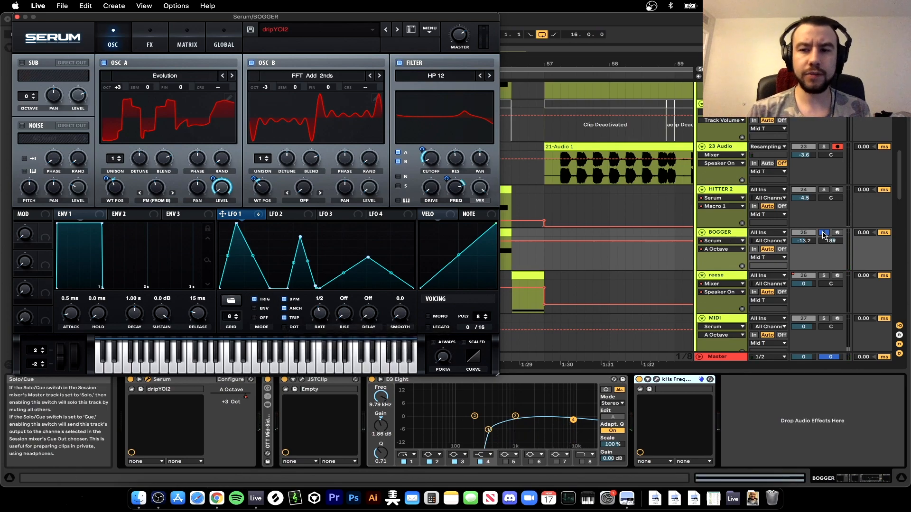
Play BOGGER with the other tracks by turning its solo off, and solo it again.
click(823, 233)
key(space)
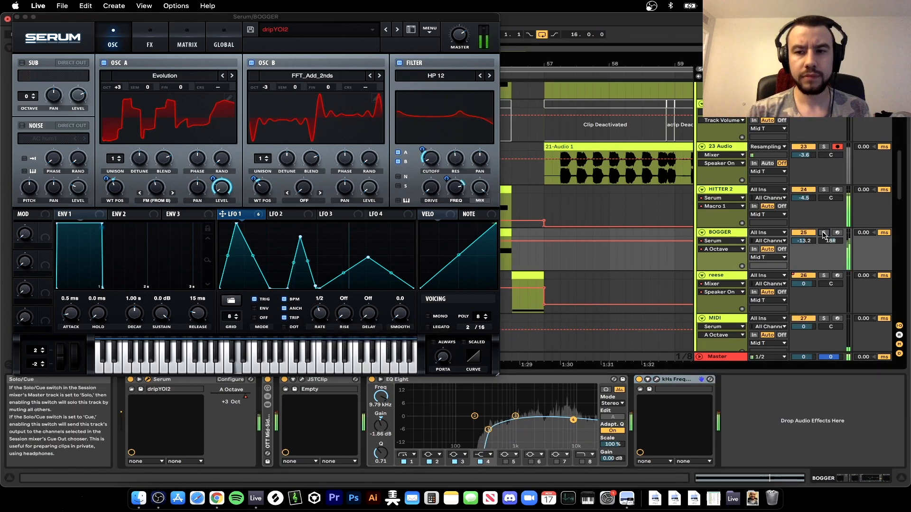
click(823, 233)
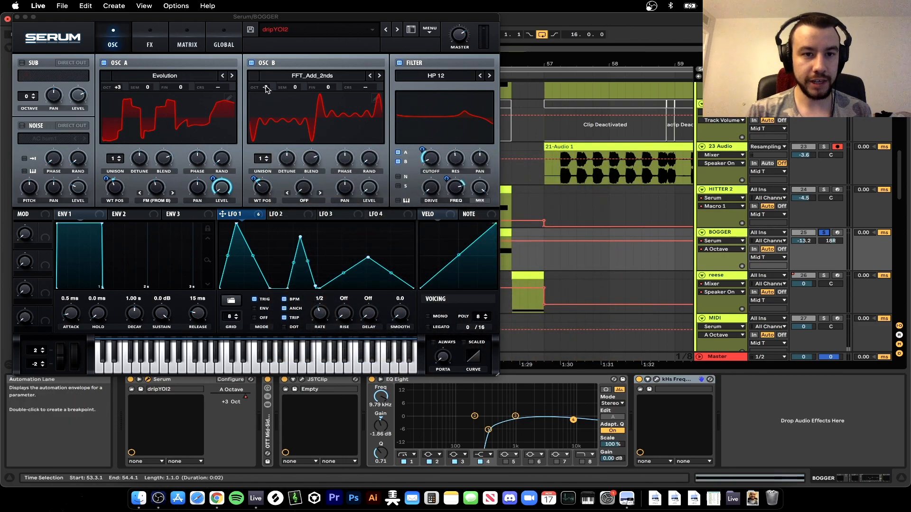
Review LFO 1, the FX rack and the oscillators of BOGGER's Serum patch, and close the synth window.
click(252, 217)
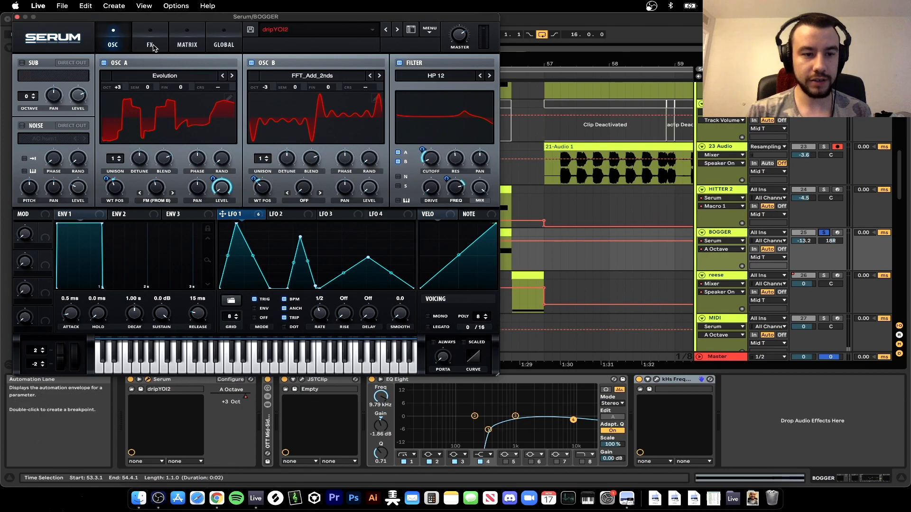
click(150, 38)
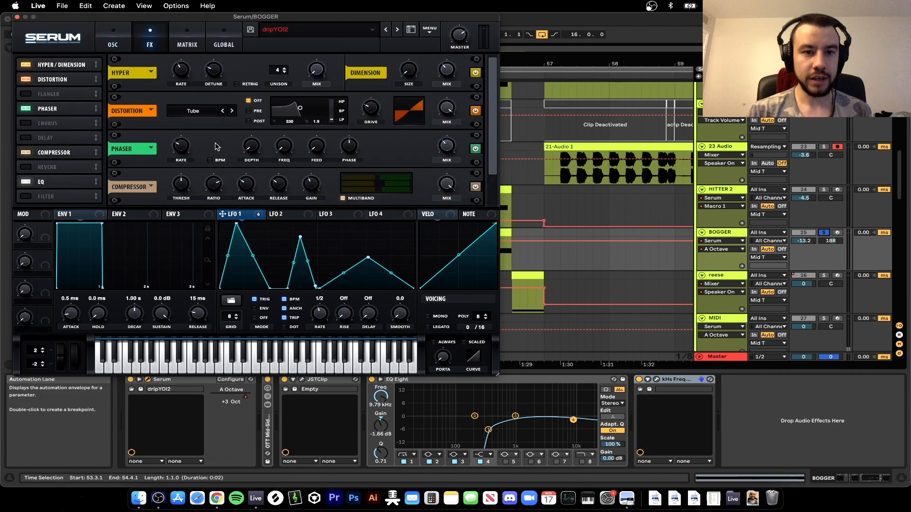
click(123, 42)
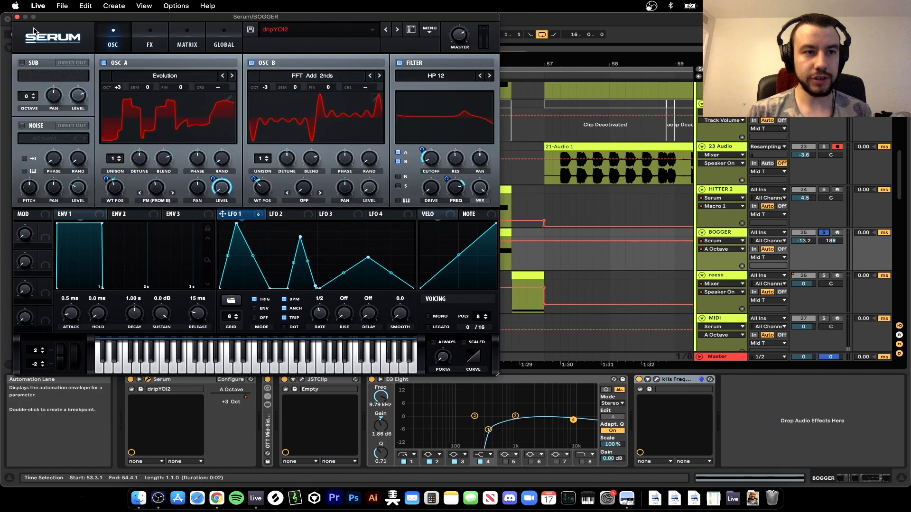
click(16, 18)
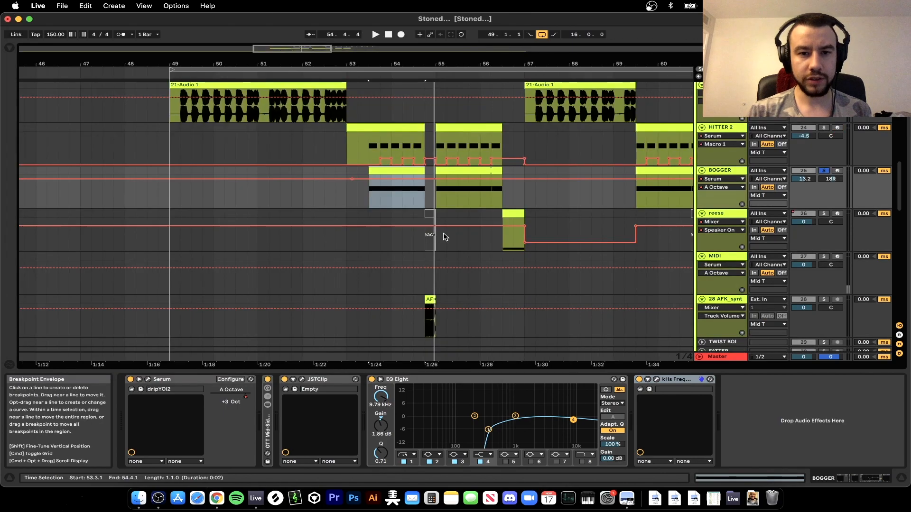
Select the AFK_synth clip at 54.4, audition it with track 28 soloed, and turn the solo off.
scroll(444, 236, up, 3)
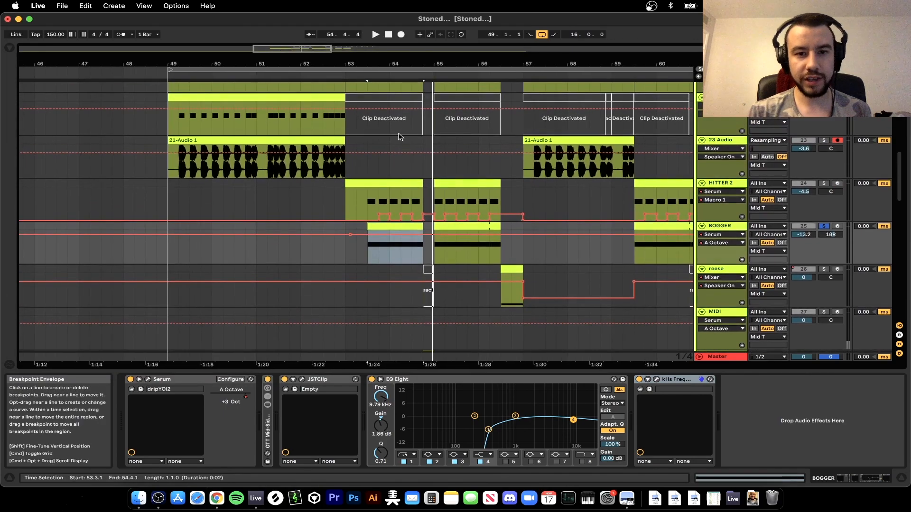
scroll(397, 140, down, 2)
scroll(479, 204, up, 2)
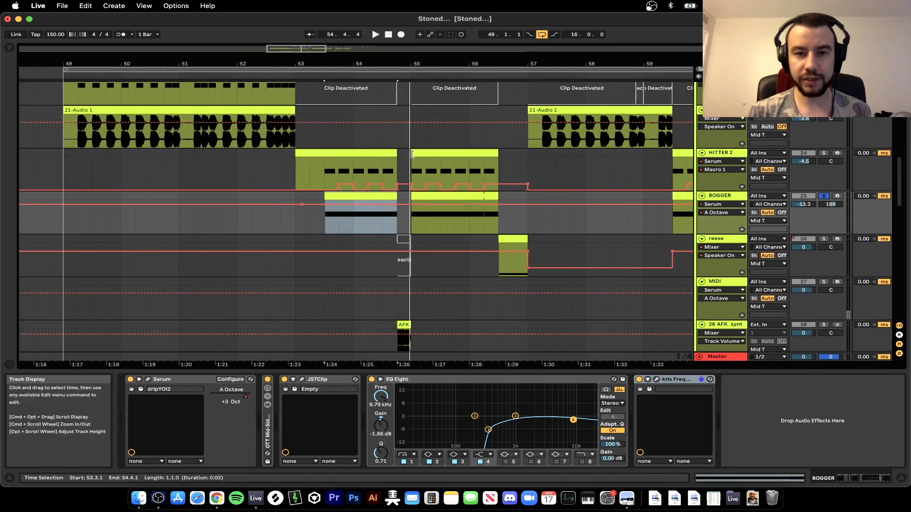
scroll(399, 216, up, 5)
scroll(397, 214, down, 3)
scroll(399, 217, up, 1)
click(385, 235)
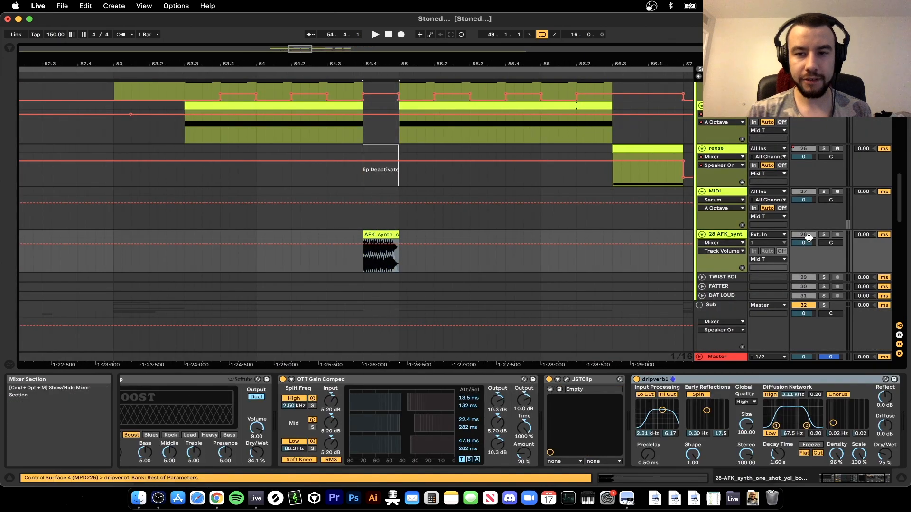
click(824, 236)
key(space)
click(824, 235)
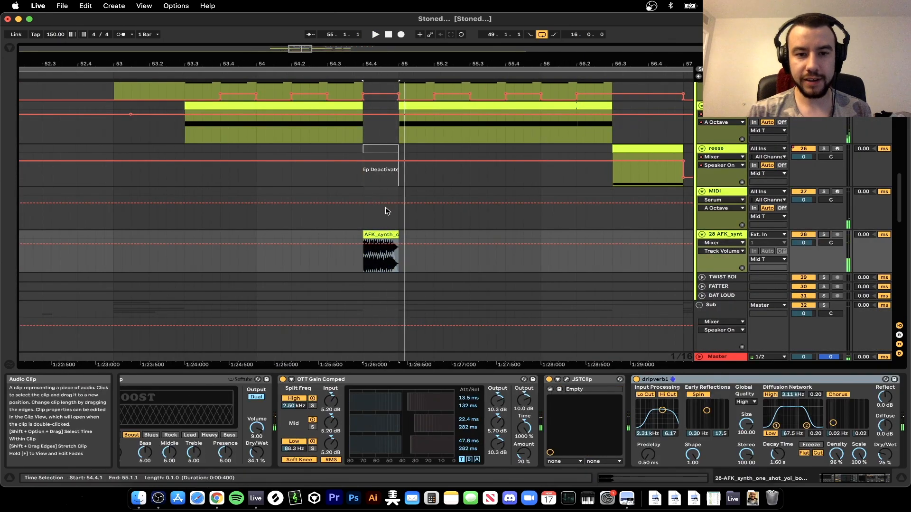
Play the drop from beat 54.2 in the full mix, and reselect and solo the AFK_synth clip's track.
click(301, 218)
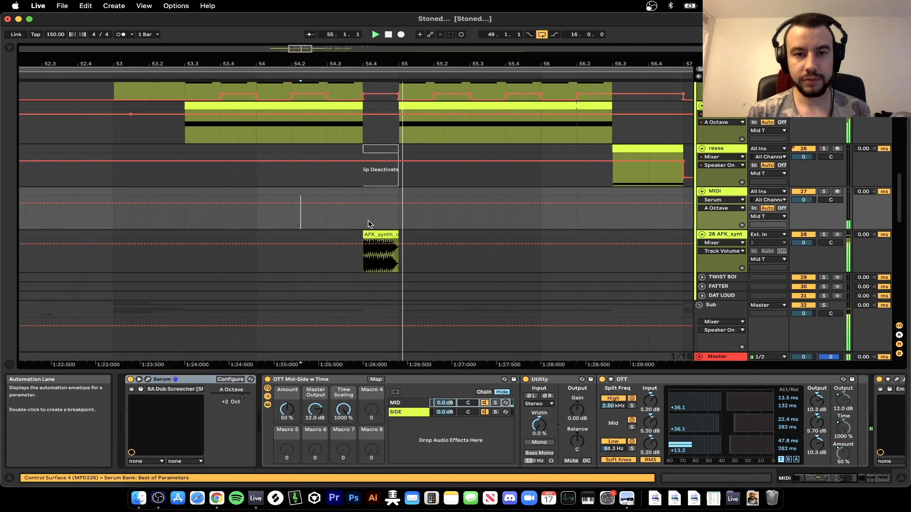
click(387, 234)
click(824, 235)
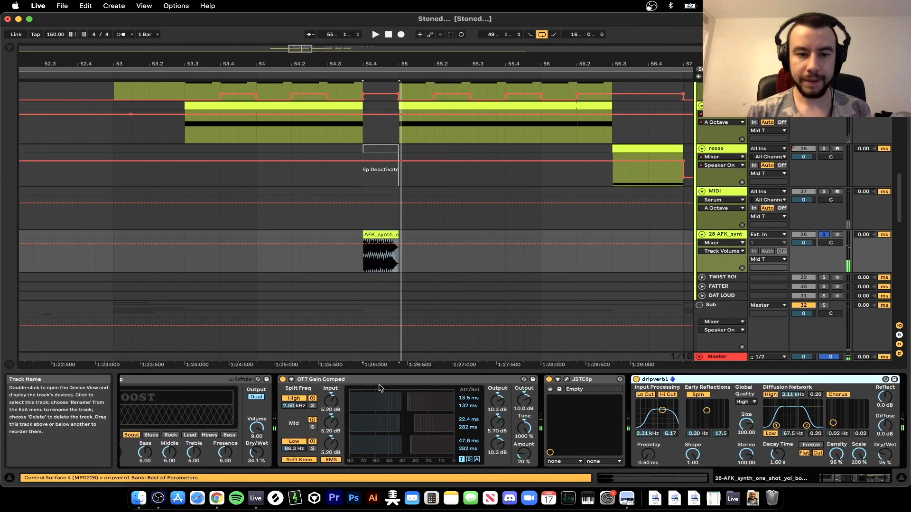
Inspect the OTT Gain Comped and JSTClip effects on the AFK_synth track, and play into bar 55 with its solo turned off.
scroll(381, 389, left, 1)
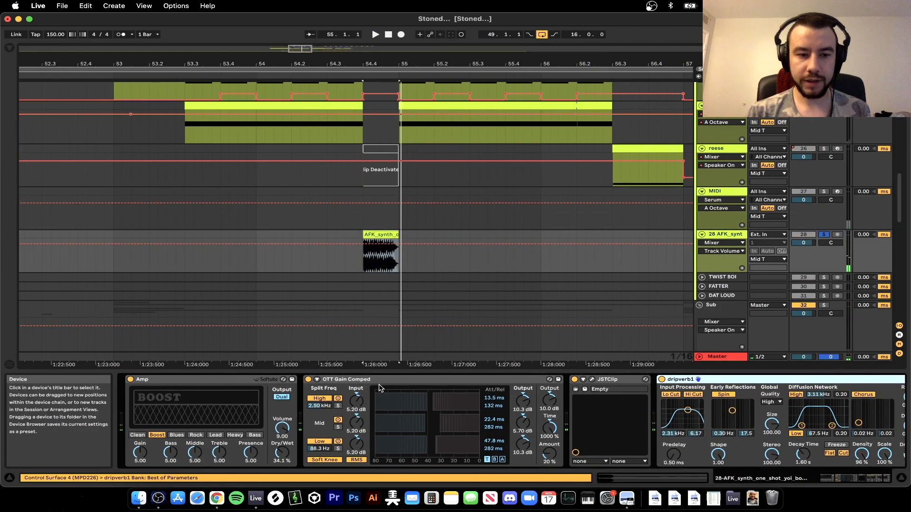
click(375, 380)
scroll(262, 389, right, 2)
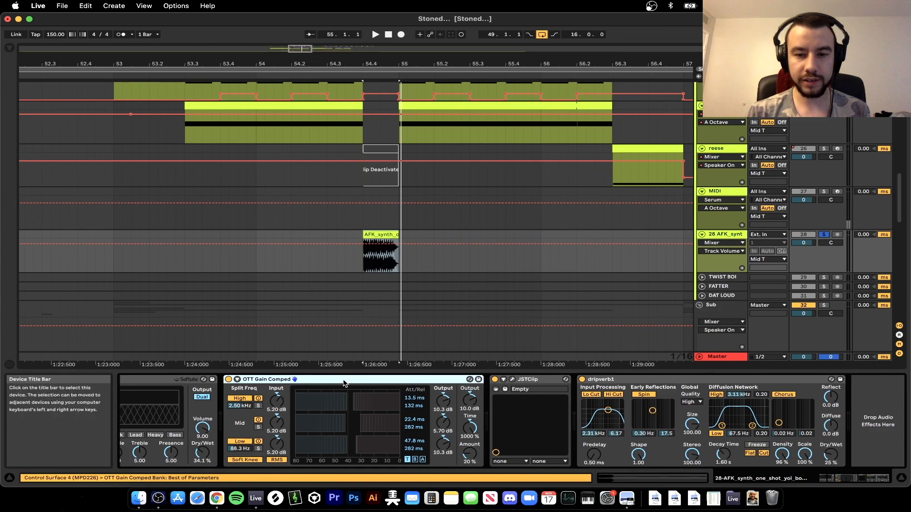
click(528, 380)
click(512, 380)
click(137, 33)
key(space)
click(824, 235)
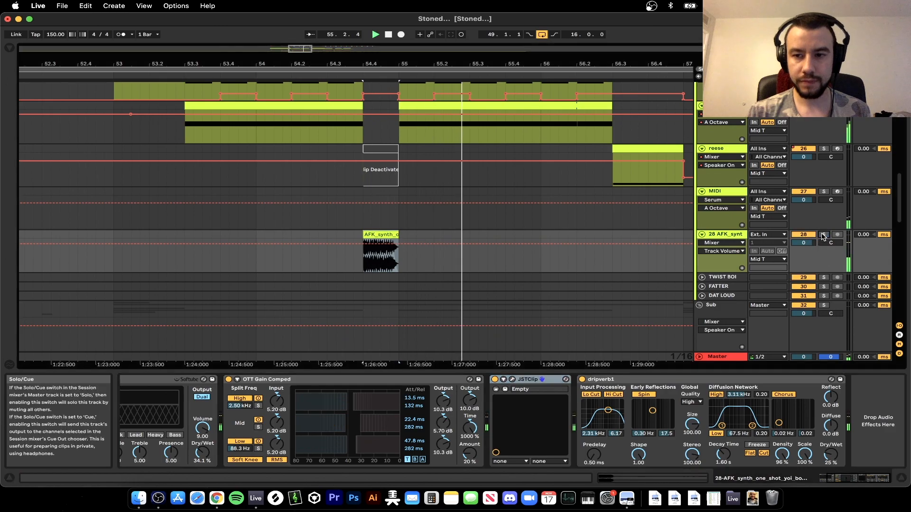
Hide the device view, stop playback, and select the MAIN SUB clip that starts at bar 53.
key(super+alt+l)
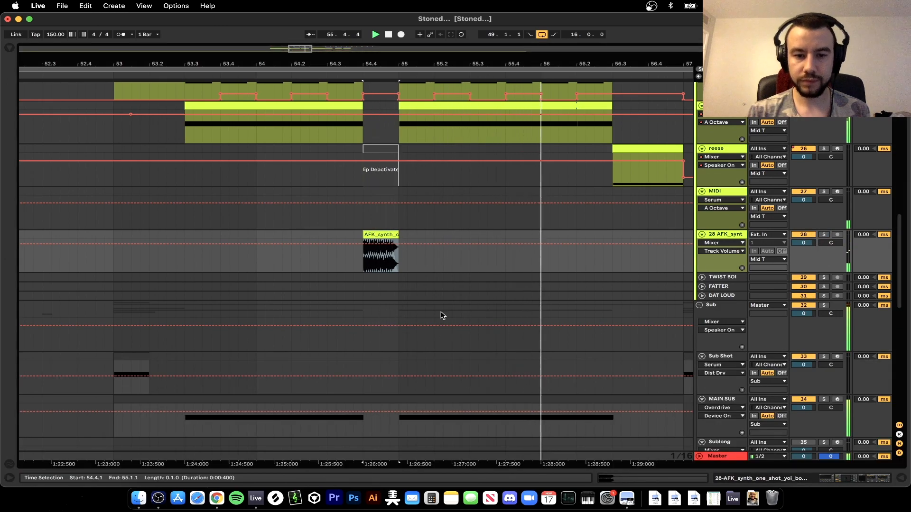
scroll(442, 316, down, 10)
key(space)
scroll(441, 313, down, 5)
scroll(380, 252, down, 2)
scroll(380, 252, up, 2)
click(341, 209)
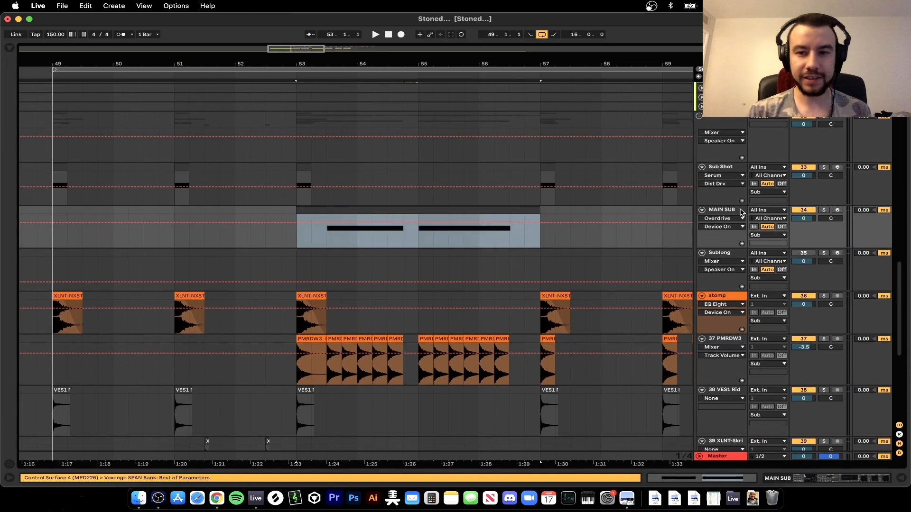
Play the drop from bar 53 in the full mix, and audition MAIN SUB in solo from 53.3.
key(space)
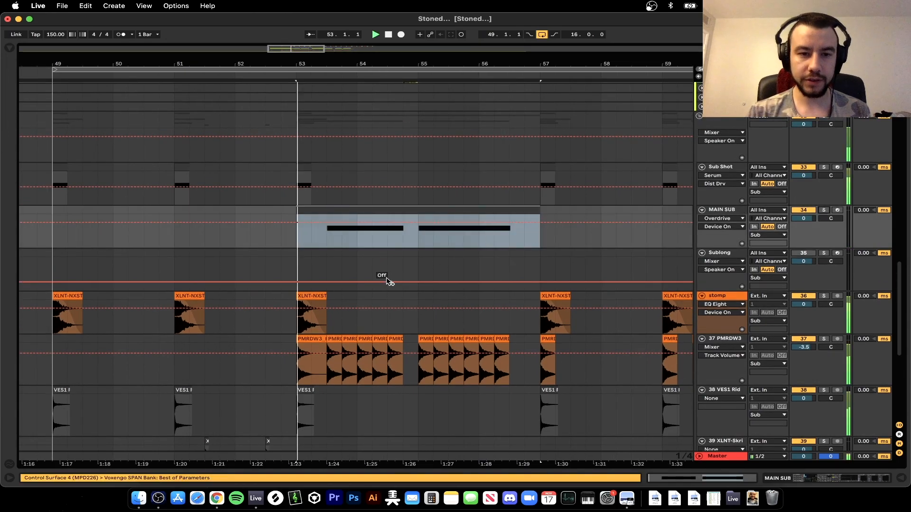
click(264, 244)
scroll(313, 245, right, 1)
scroll(313, 244, up, 1)
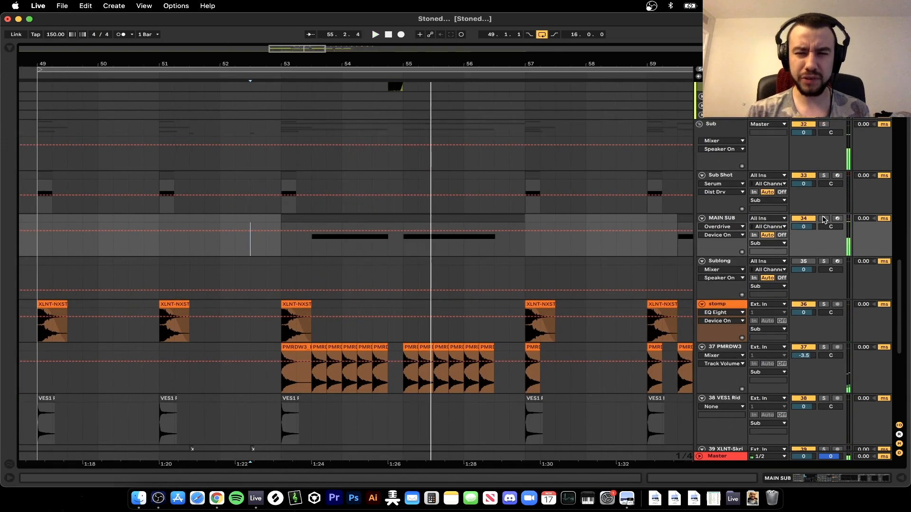
click(312, 249)
key(space)
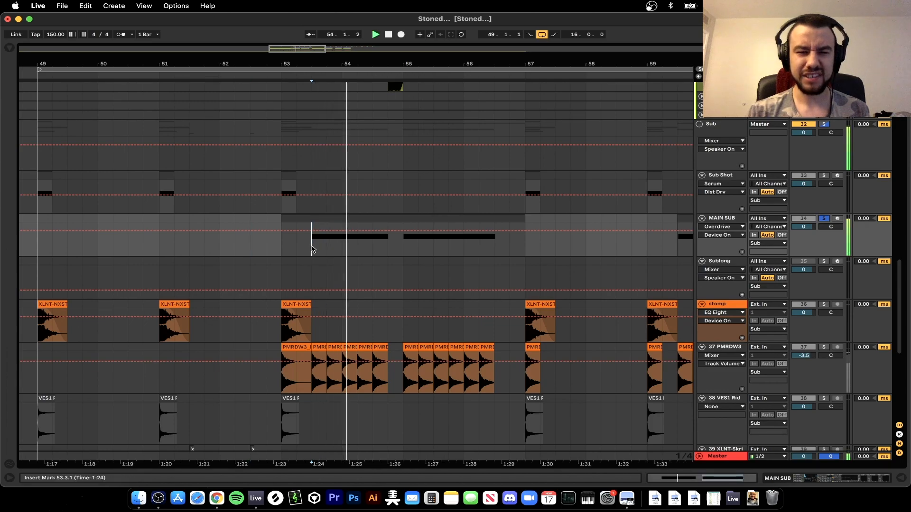
key(space)
double_click(824, 213)
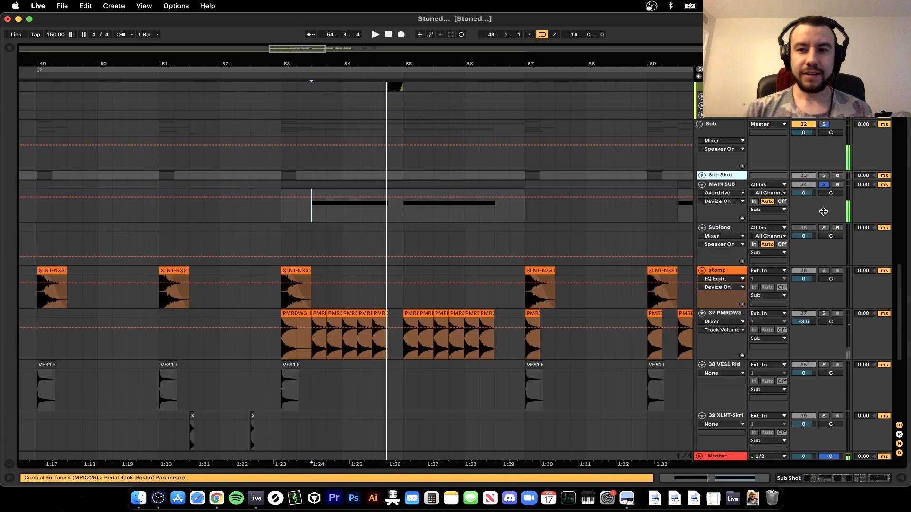
double_click(710, 175)
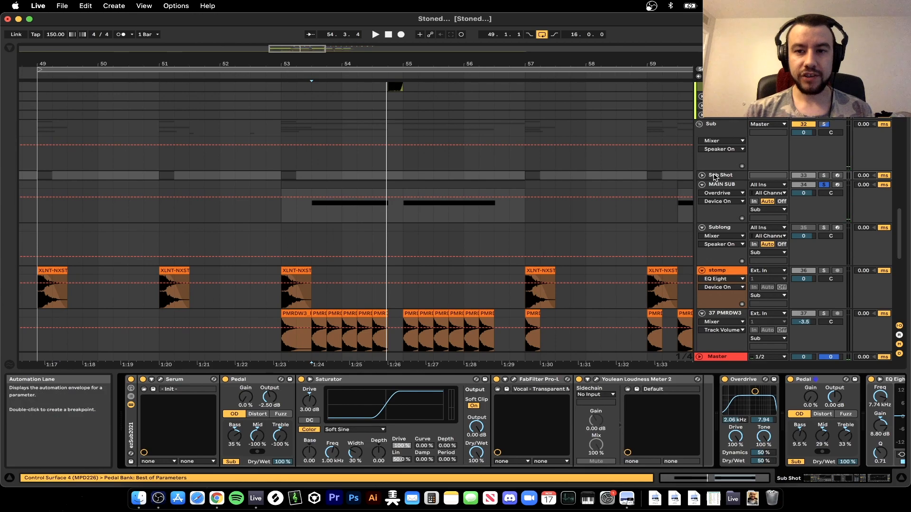
scroll(546, 214, down, 10)
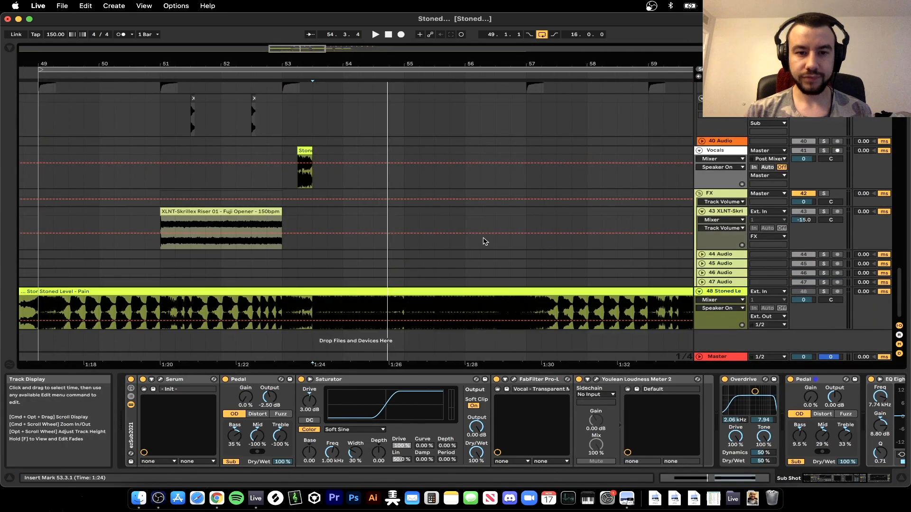
click(336, 300)
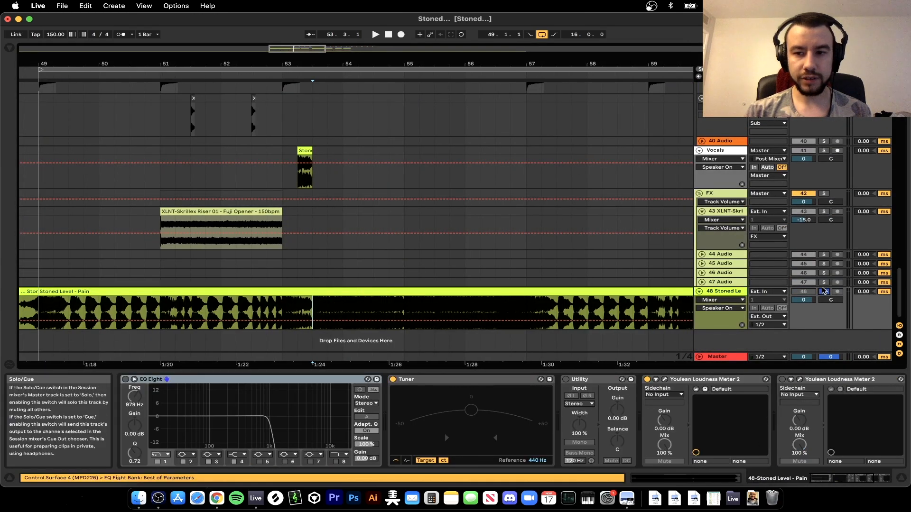
click(823, 292)
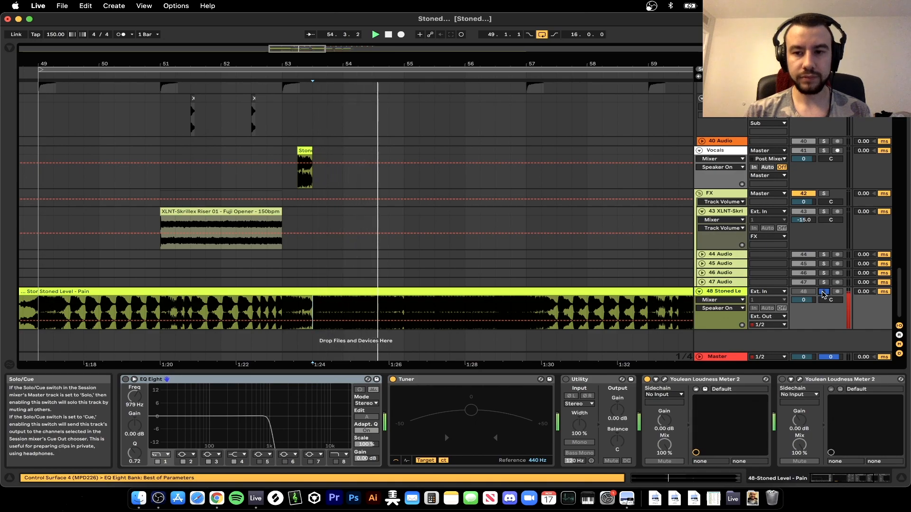
key(space)
Inspect MAIN SUB's device chain, covering dripmentCleanSub, Overdrive, Pedal and EQ Eight, with the Pedal folded.
scroll(418, 229, up, 10)
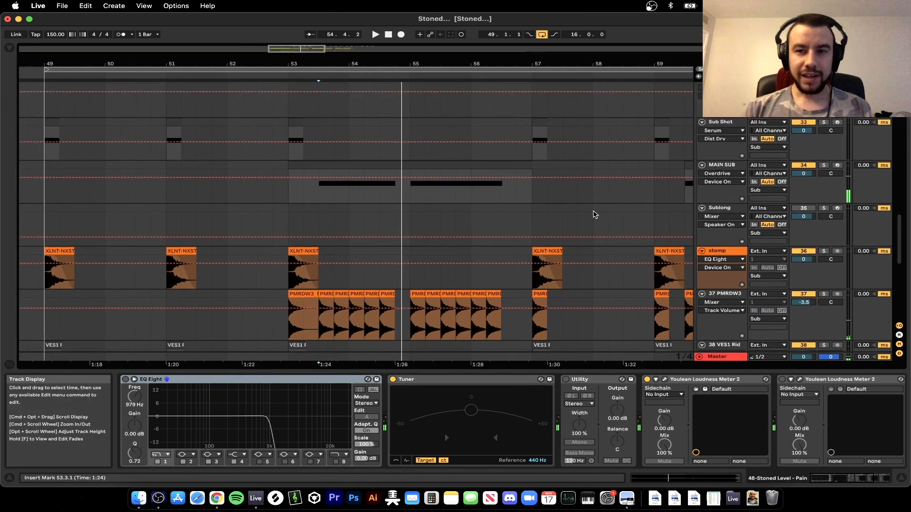
scroll(430, 228, up, 1)
click(715, 169)
click(717, 176)
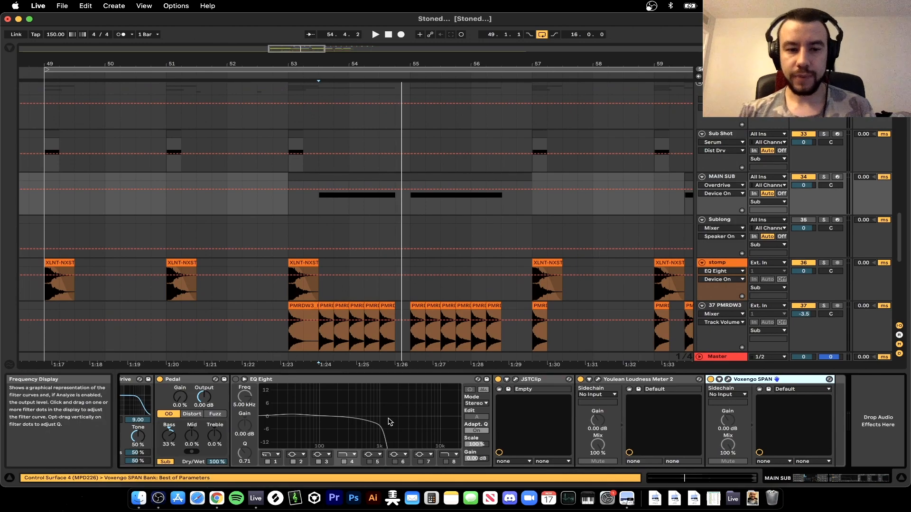
scroll(389, 421, left, 10)
double_click(607, 379)
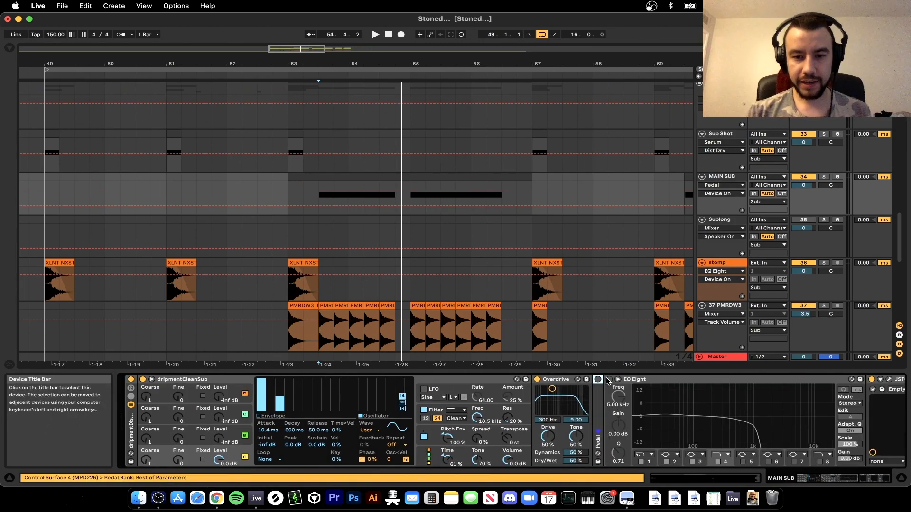
click(228, 379)
scroll(540, 403, right, 10)
scroll(593, 399, left, 10)
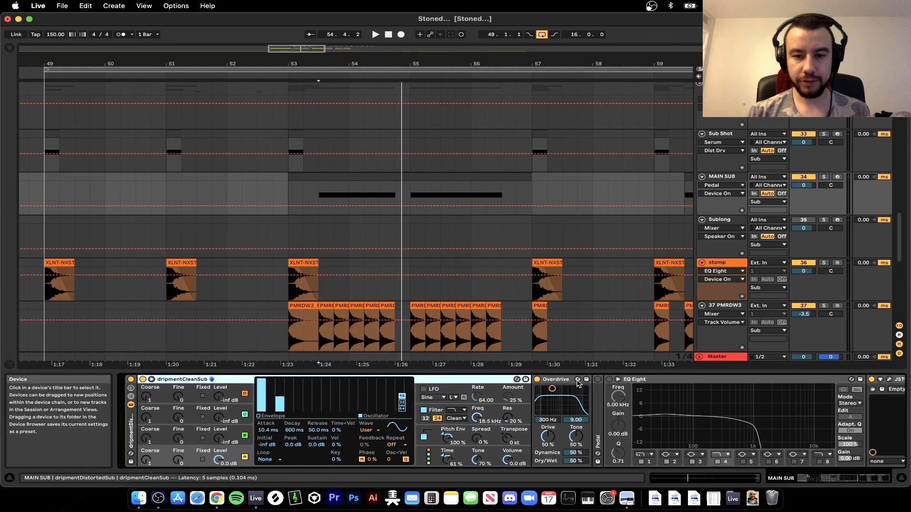
scroll(562, 383, right, 3)
click(484, 379)
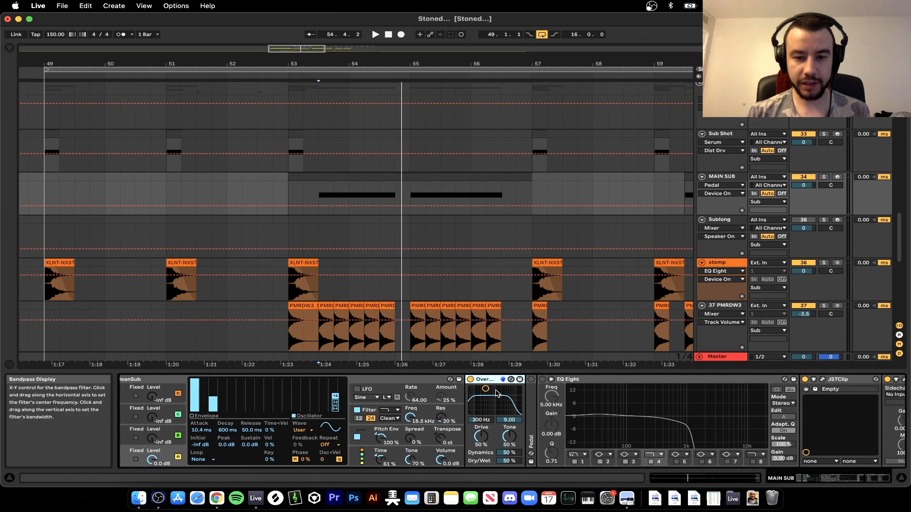
Solo MAIN SUB and audition it repeatedly from 53.3 with its Overdrive selected.
key(space)
key(space)
key(space)
click(824, 177)
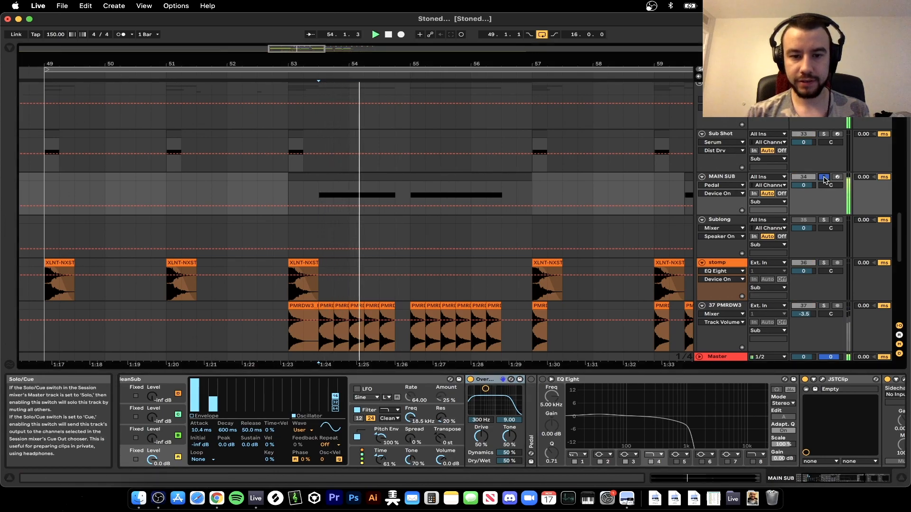
key(space)
key(space)
key(space)
key(space)
Unfold MAIN SUB's Pedal, audition the sub in solo and in the full mix from 53.3, and hide the device view.
double_click(534, 425)
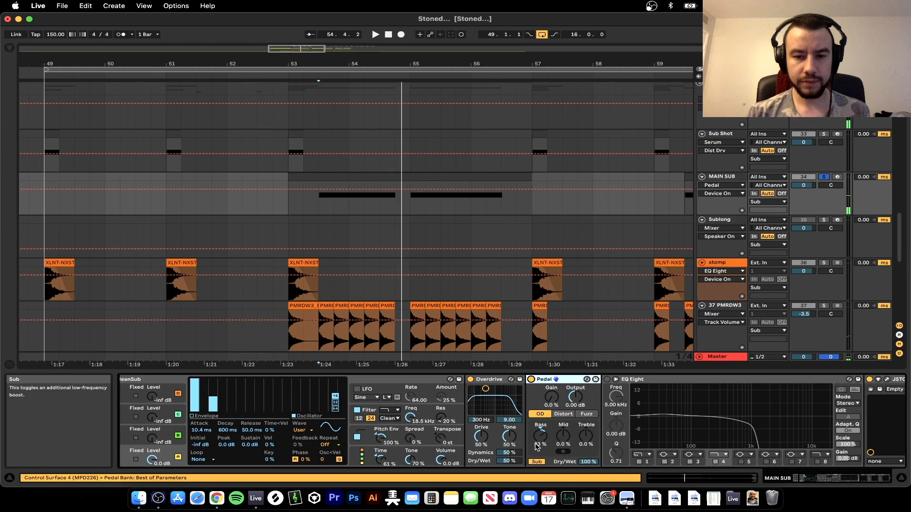
key(space)
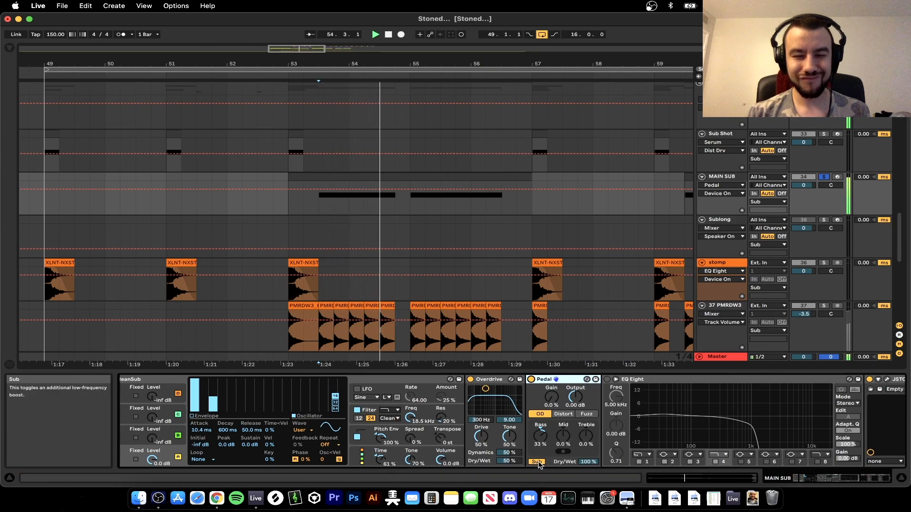
key(space)
key(space)
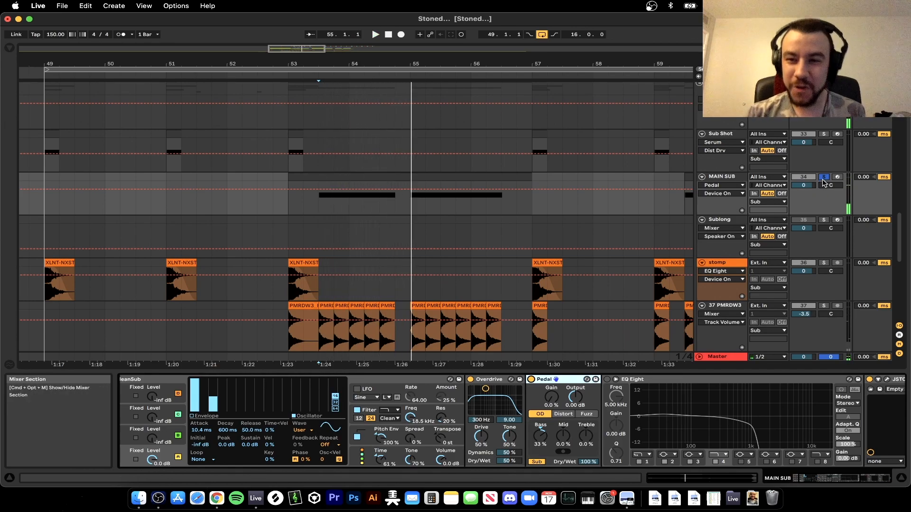
key(space)
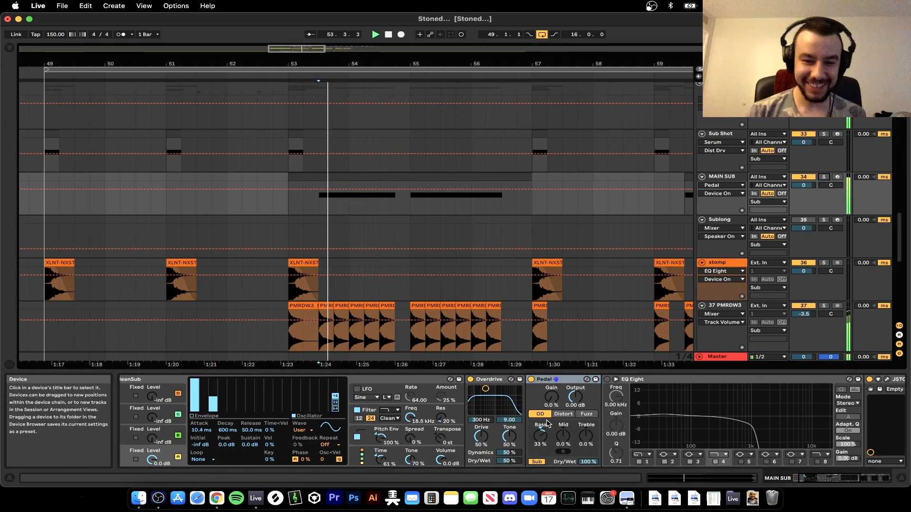
double_click(499, 372)
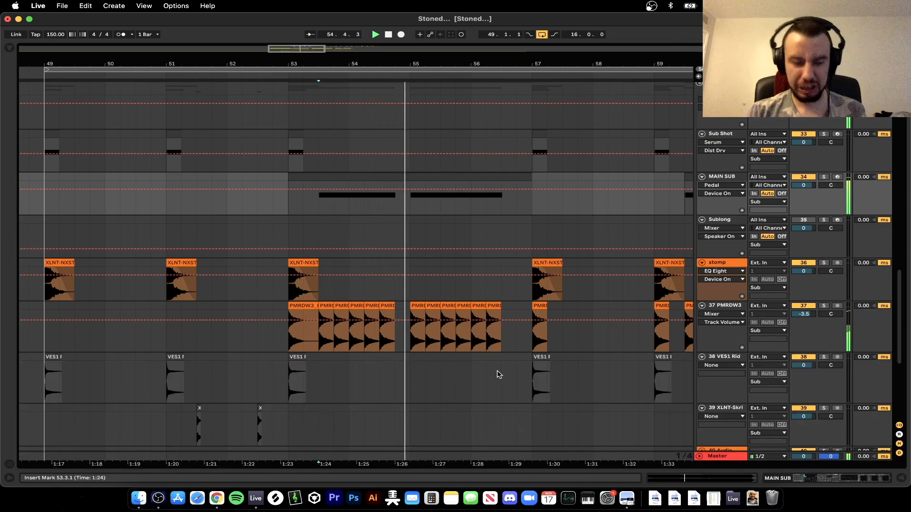
key(space)
Return to the mid-bass tracks and play the drop from bar 55 in the full mix.
scroll(409, 260, down, 5)
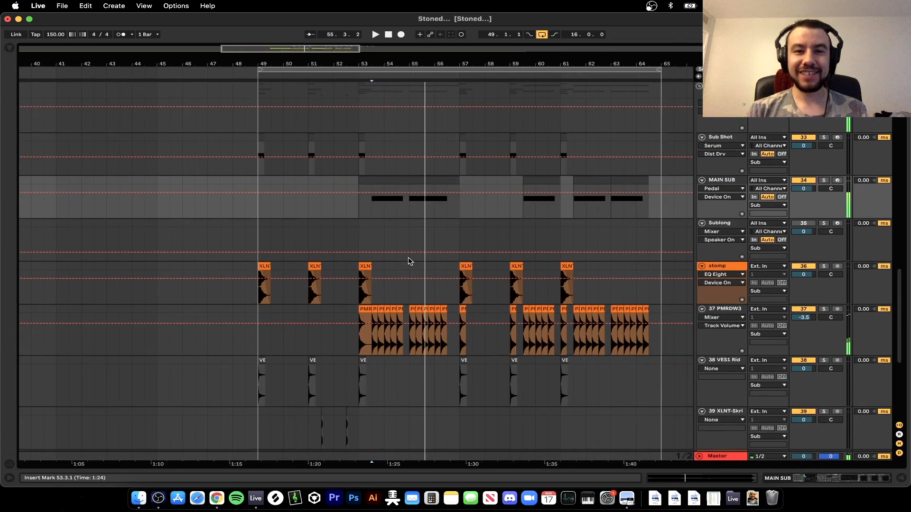
scroll(409, 261, up, 3)
scroll(409, 261, up, 3)
scroll(433, 230, up, 4)
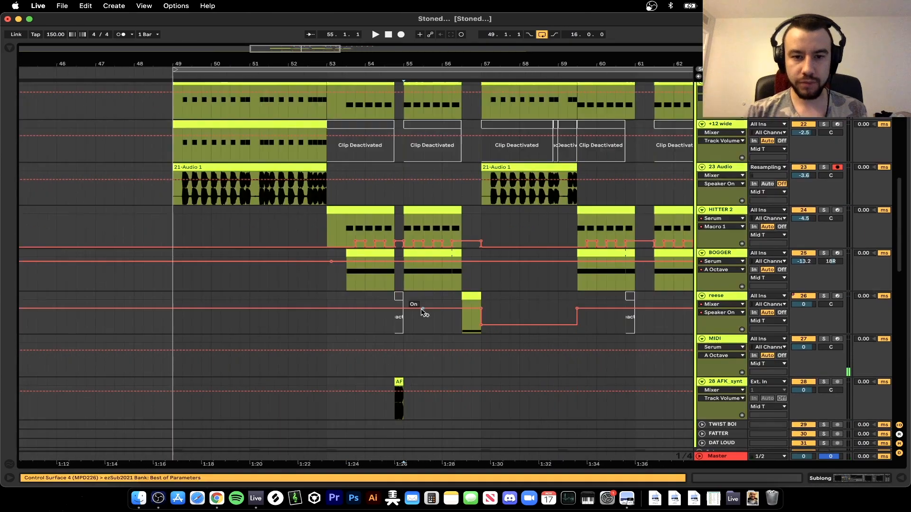
key(space)
scroll(436, 309, up, 8)
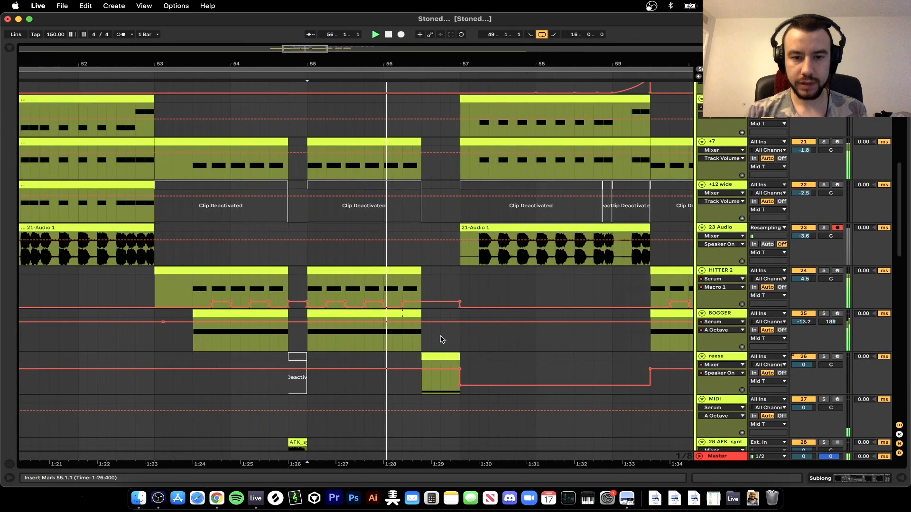
scroll(443, 340, down, 3)
key(space)
Select the reese clip at 56.3, open its device chain, and inspect the dripmentNEUROBassRise rack with Auto Pan turned off.
click(431, 309)
scroll(431, 310, down, 3)
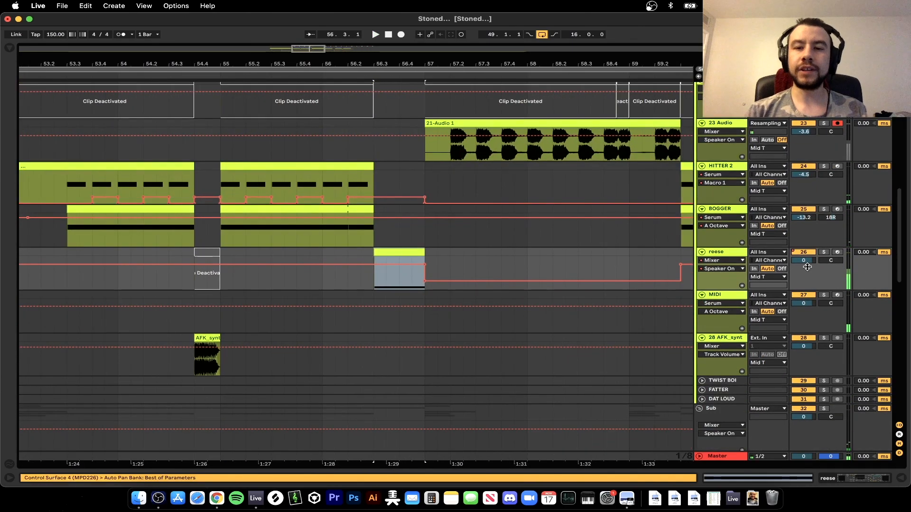
double_click(722, 252)
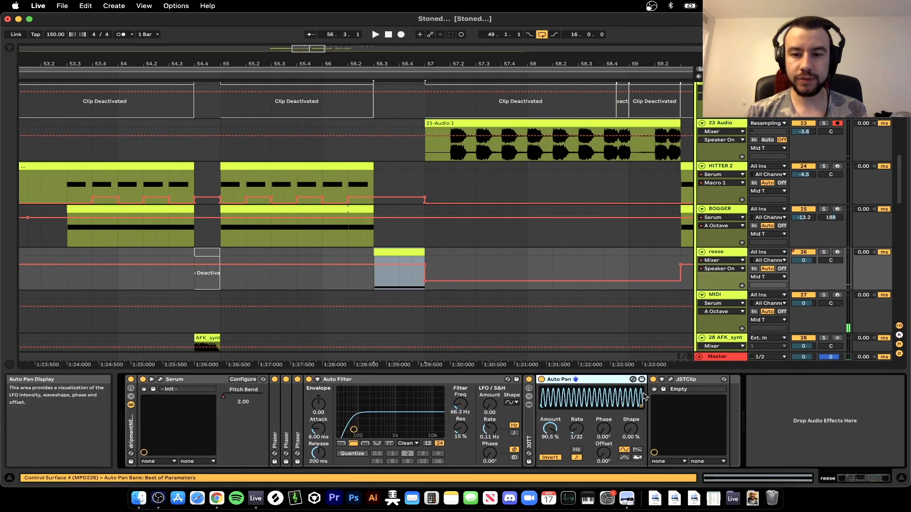
key(0)
click(133, 430)
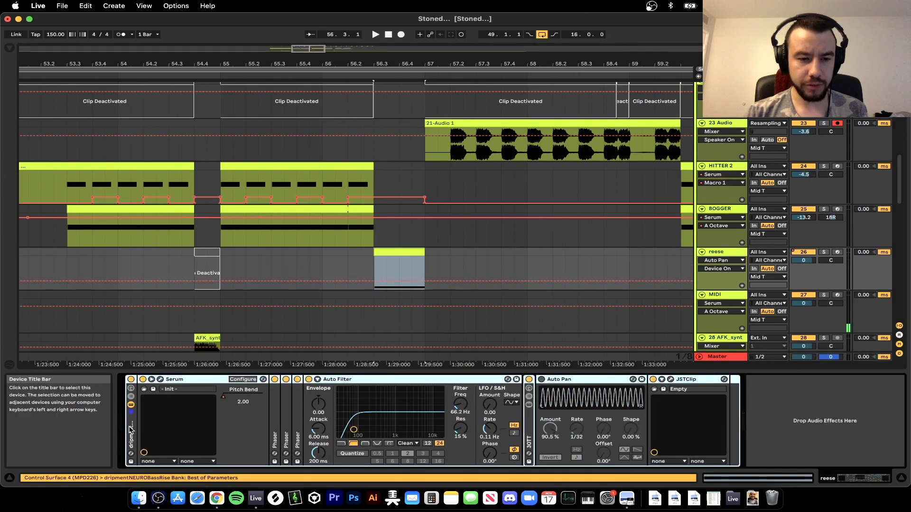
click(179, 380)
click(129, 430)
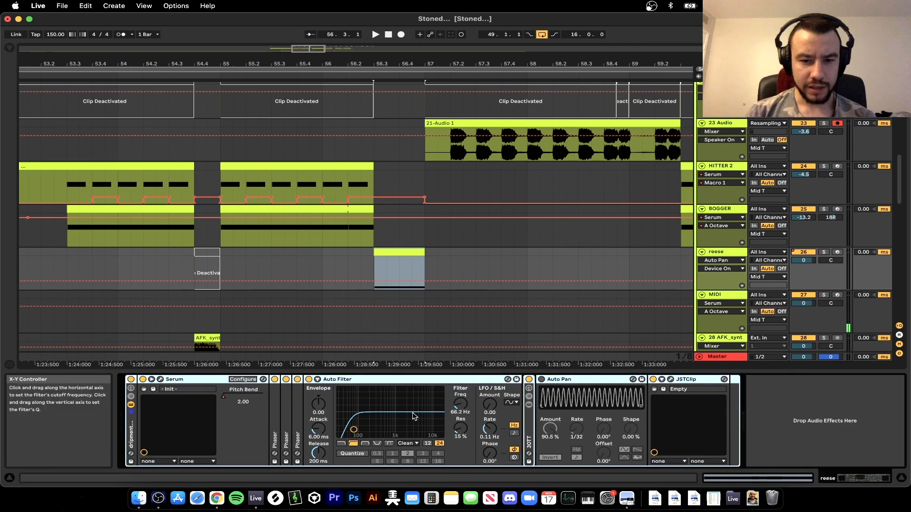
Compare the reese with Auto Pan off and on, auditioning the clip from 56.3 and leaving Auto Pan enabled.
click(563, 380)
key(0)
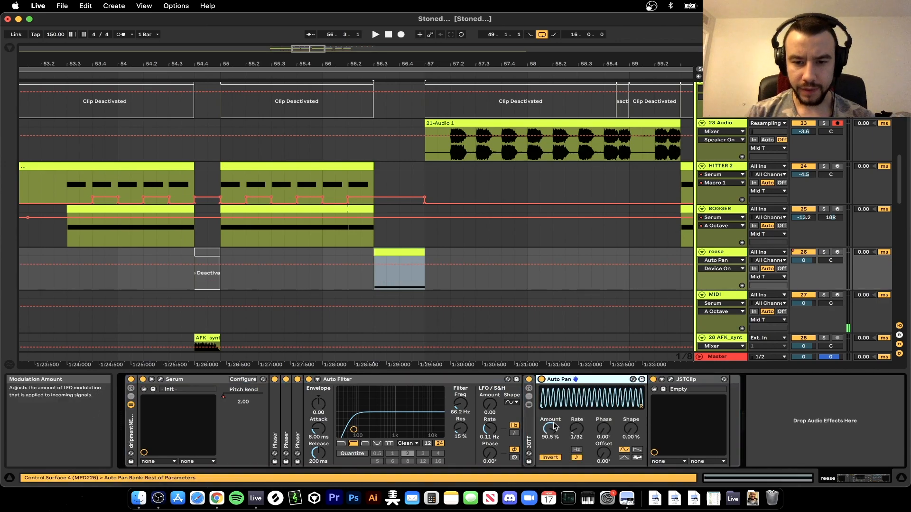
click(542, 380)
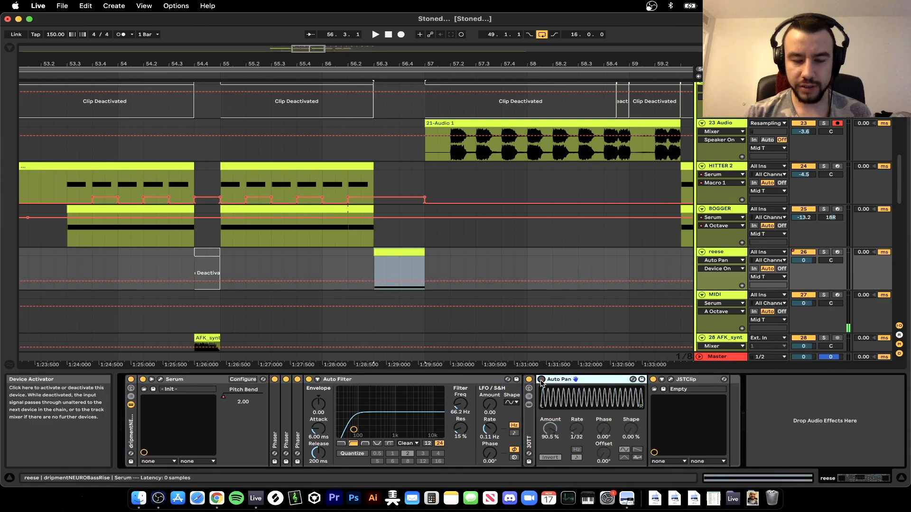
click(541, 380)
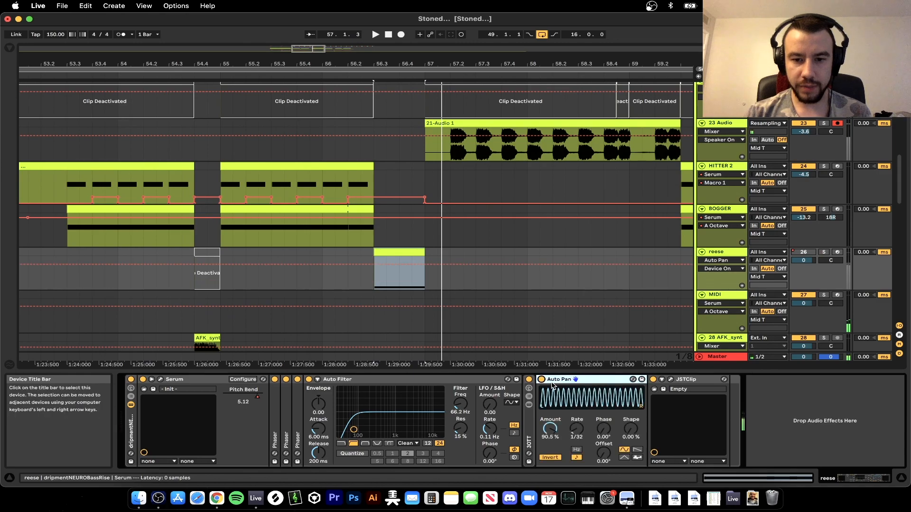
key(space)
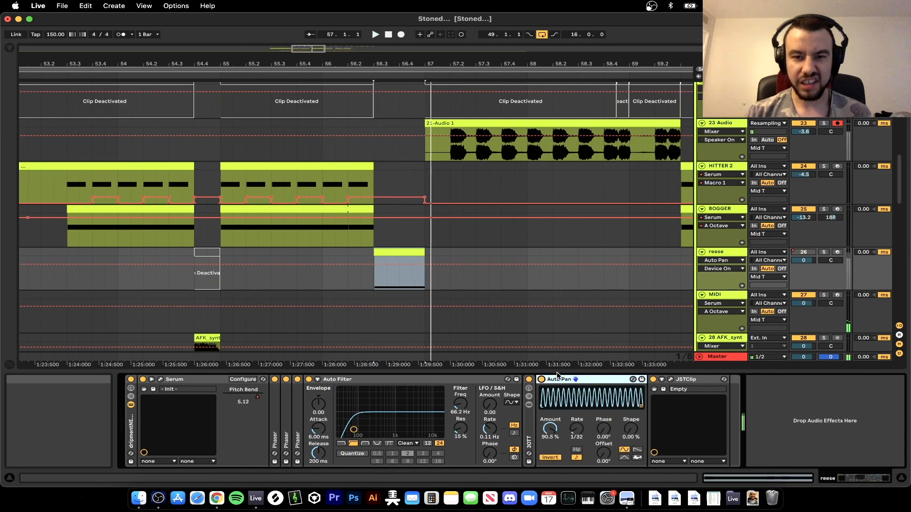
Show the automation of Serum's Pitch Bend on the reese track.
scroll(560, 315, down, 3)
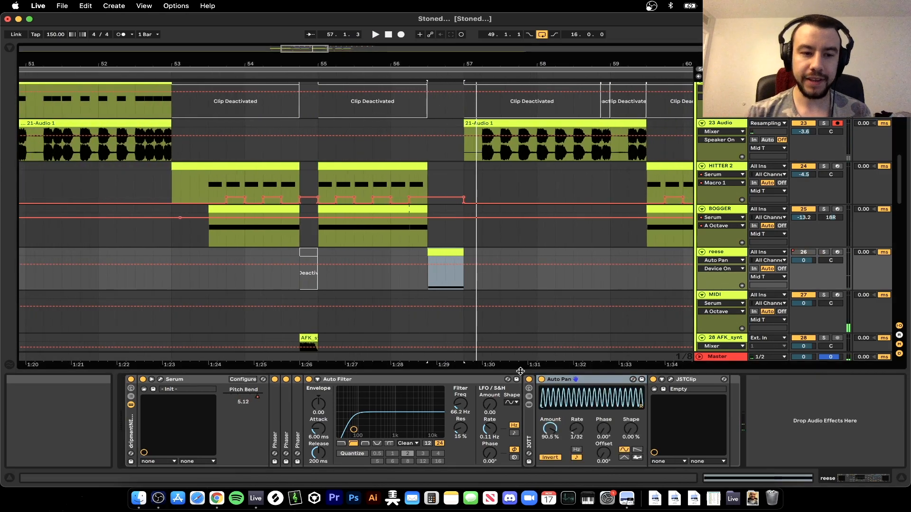
right_click(244, 401)
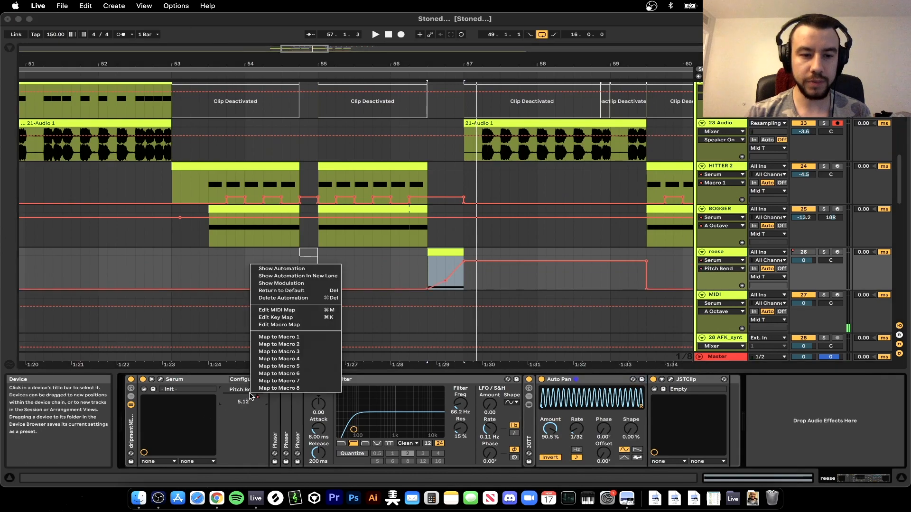
click(282, 269)
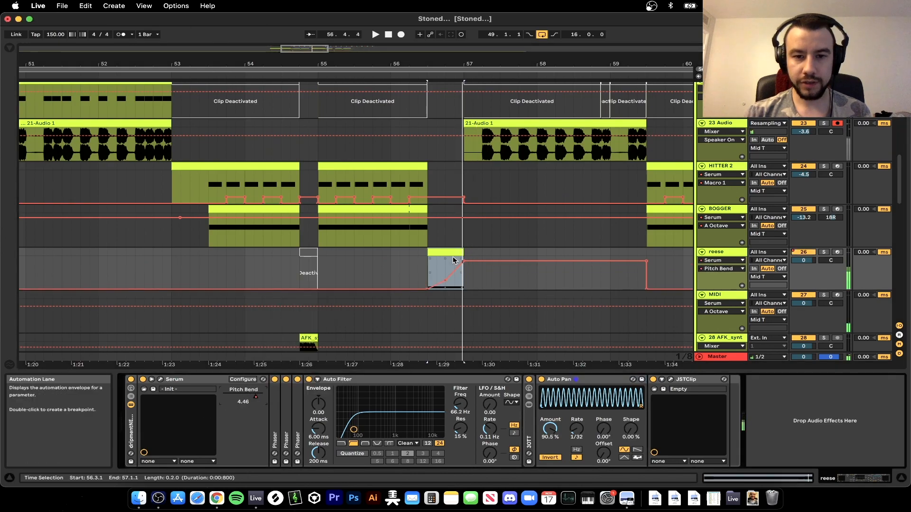
Close the reese device chain and play the drop from the start of the HITTER clip at bar 49.
click(557, 373)
scroll(494, 321, down, 2)
scroll(493, 322, up, 3)
scroll(493, 321, right, 4)
scroll(393, 278, up, 1)
scroll(600, 337, up, 5)
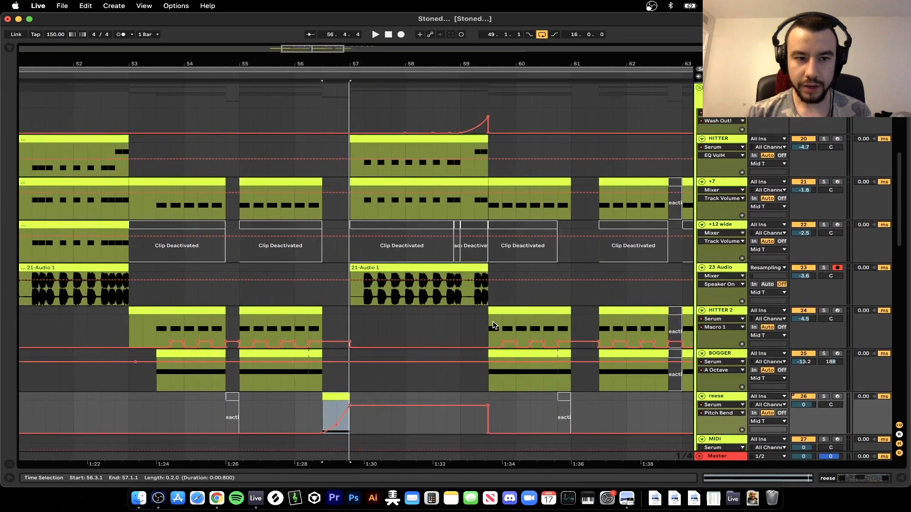
scroll(459, 272, down, 2)
scroll(427, 247, left, 3)
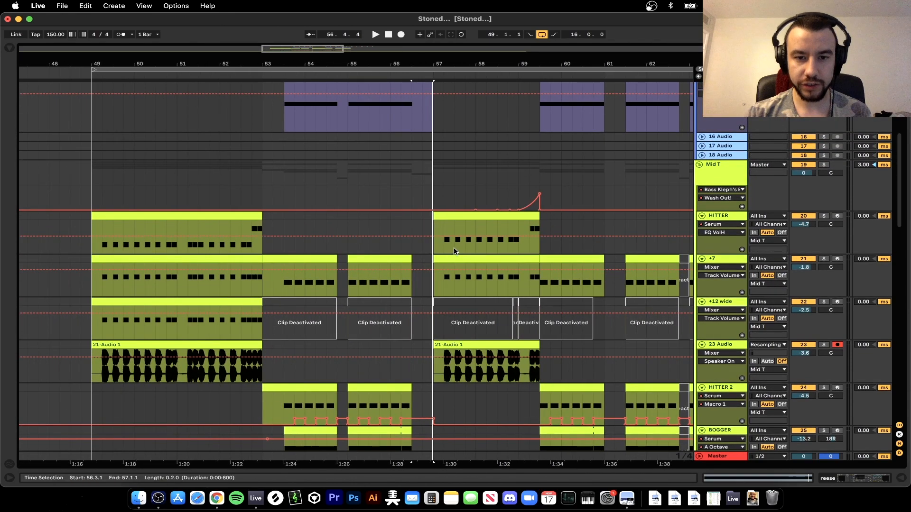
scroll(498, 284, down, 1)
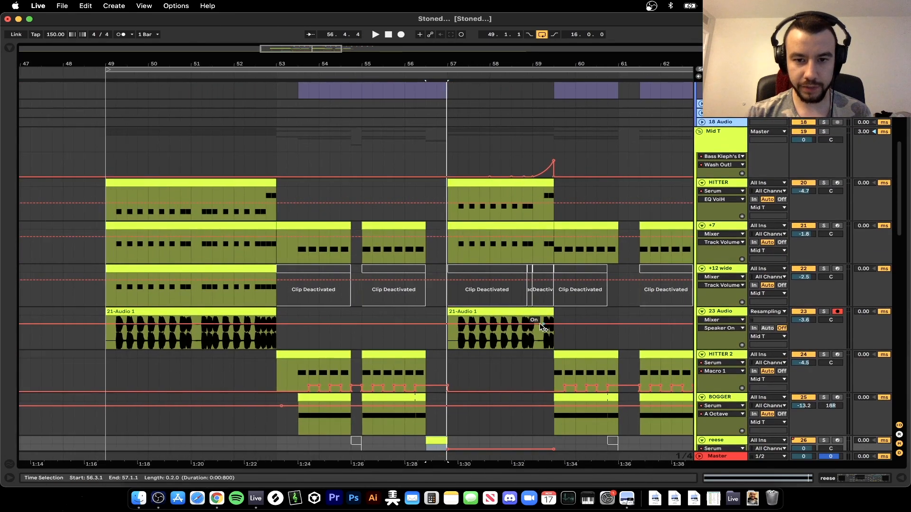
click(200, 193)
key(space)
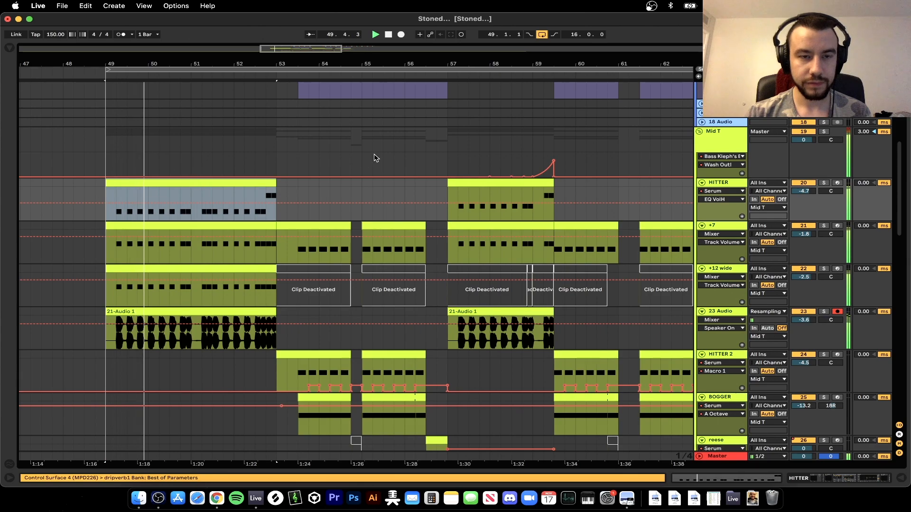
Audition the second HITTER clip from bar 57 for comparison with the one at bar 49.
key(space)
click(162, 183)
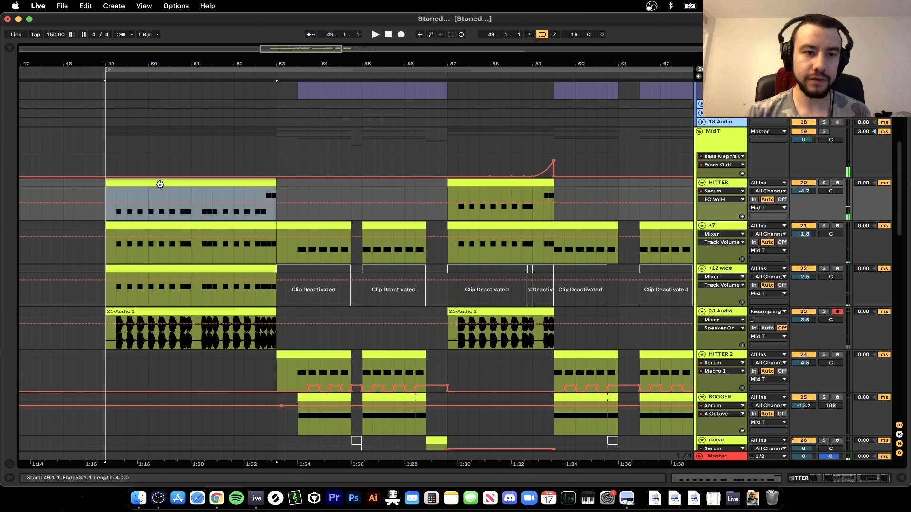
click(460, 183)
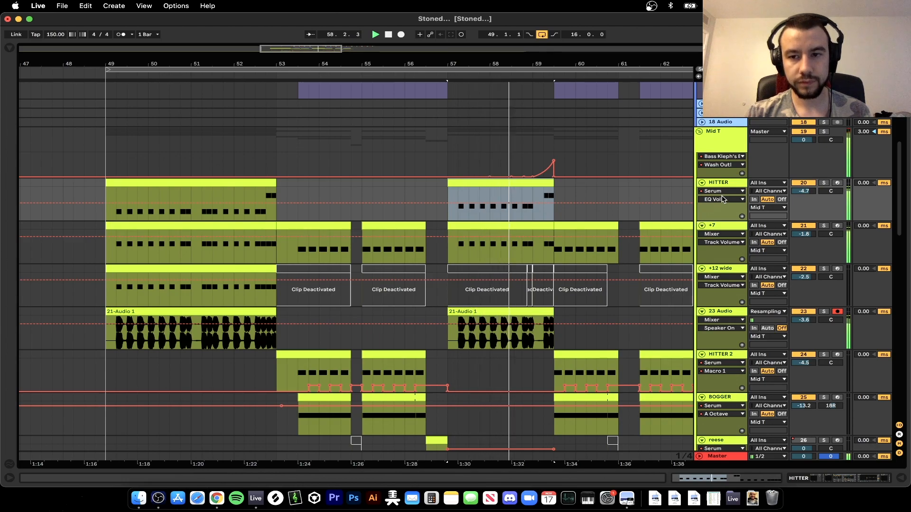
key(space)
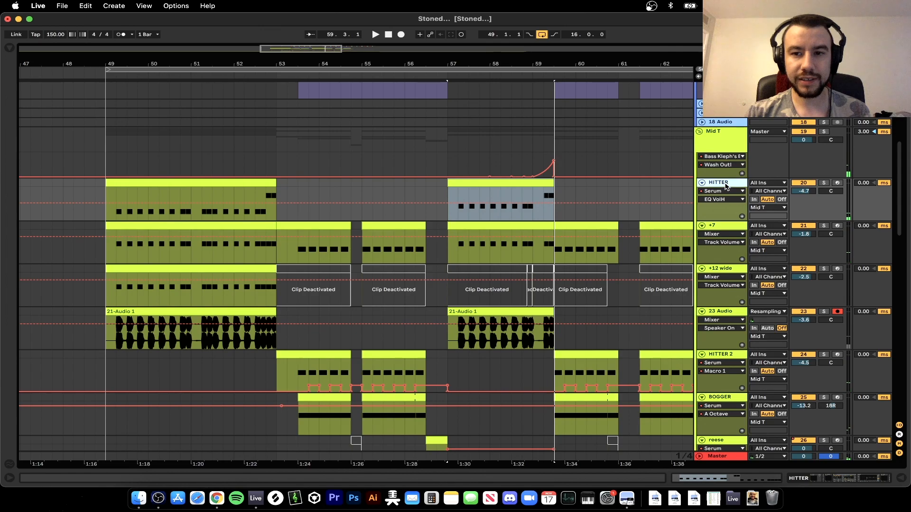
Inspect the MIDI notes of the HITTER clips at bars 57 and 49, closing the clip view after each.
double_click(726, 185)
double_click(476, 183)
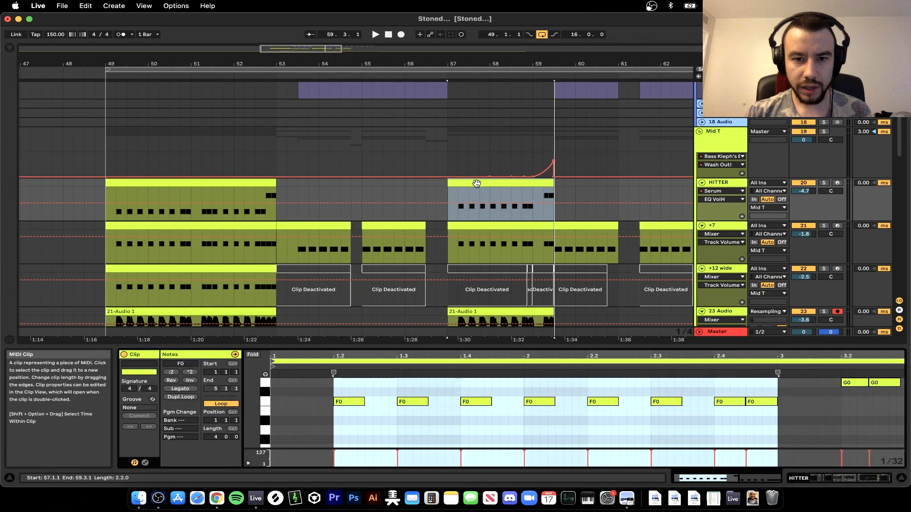
click(384, 418)
key(super+alt+l)
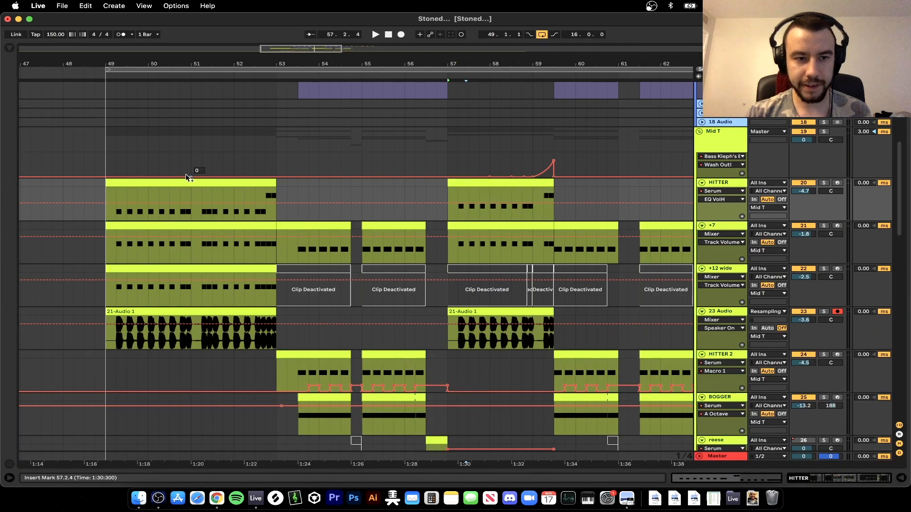
double_click(181, 182)
key(super+alt+l)
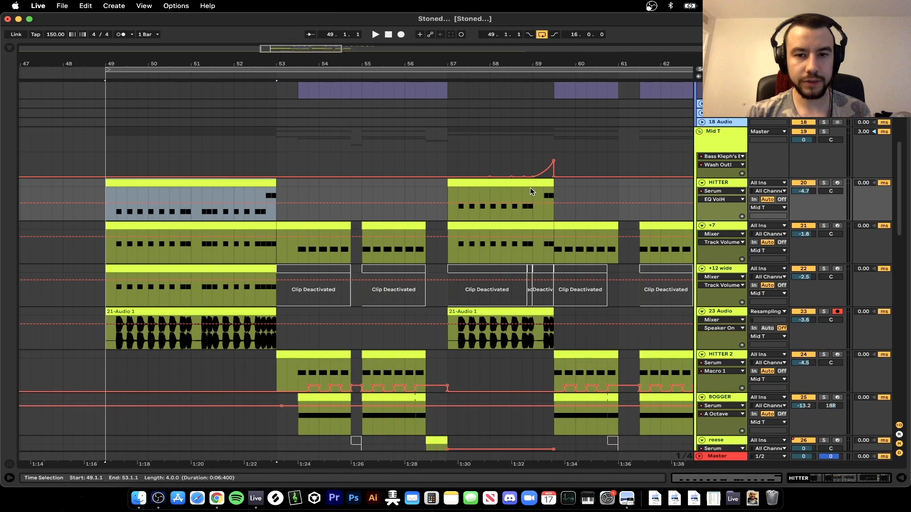
Open the Mid T group's device chain and show the automation of the Wash Out! macro and FletcherMunsonCurve's Scale.
scroll(531, 190, down, 3)
scroll(560, 119, up, 2)
double_click(737, 129)
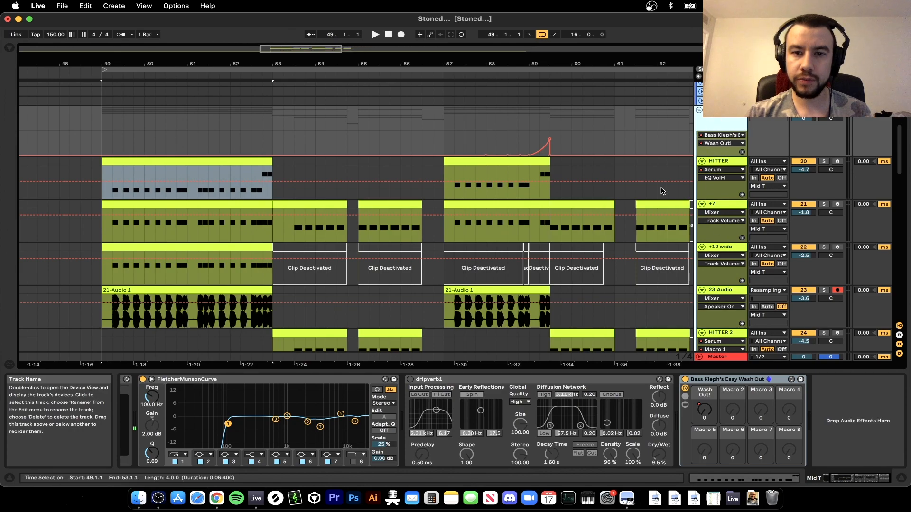
right_click(704, 412)
click(743, 156)
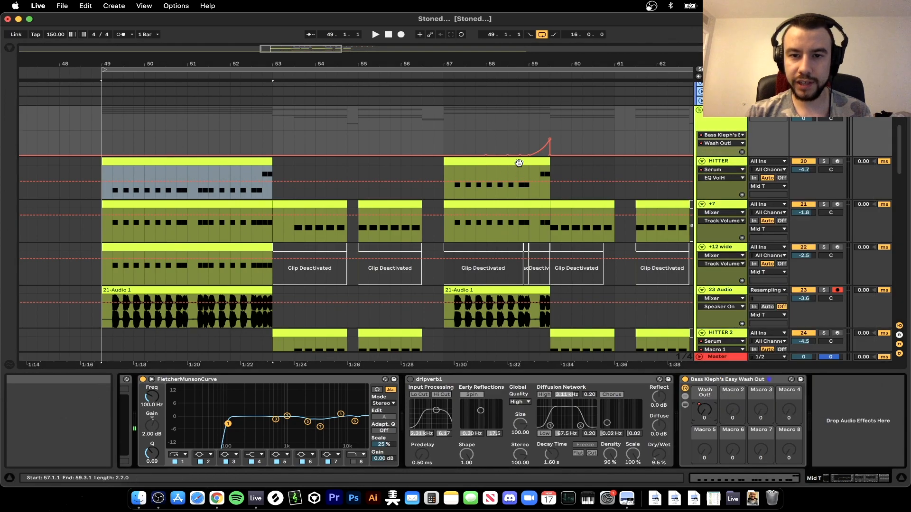
mouse_move(550, 141)
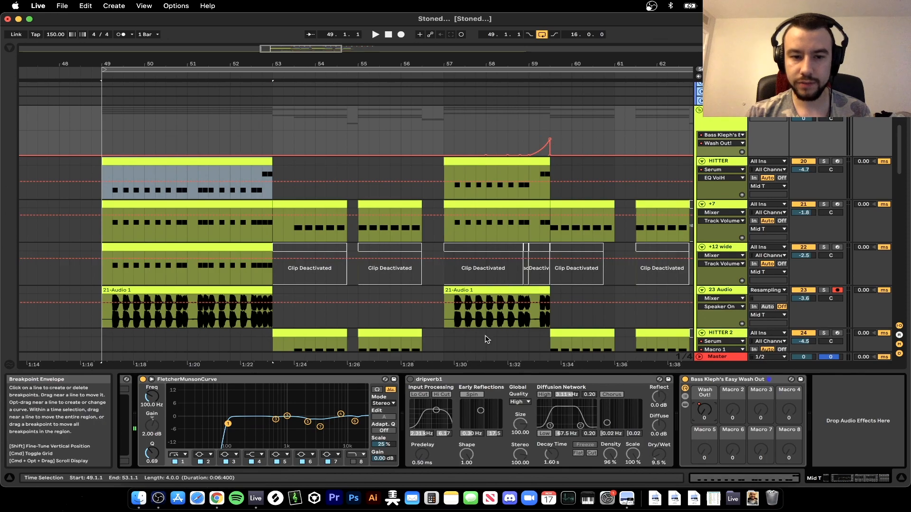
scroll(400, 420, left, 3)
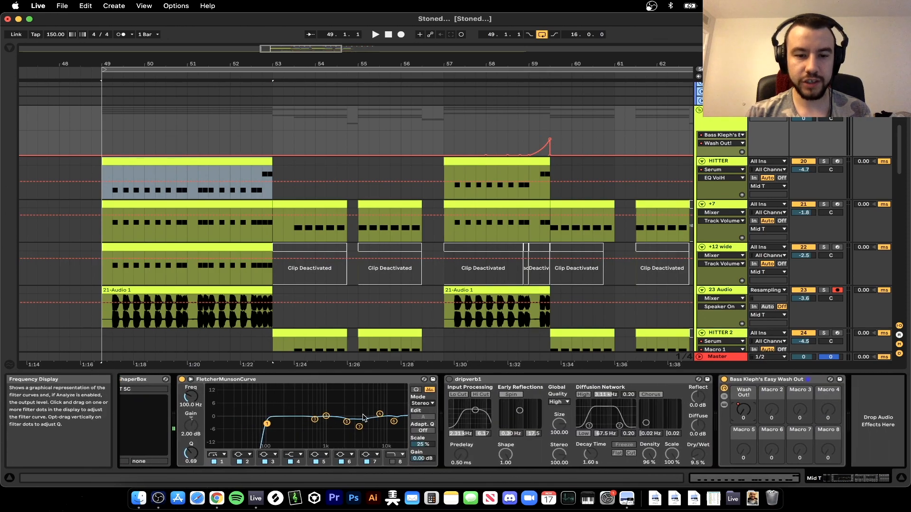
click(419, 443)
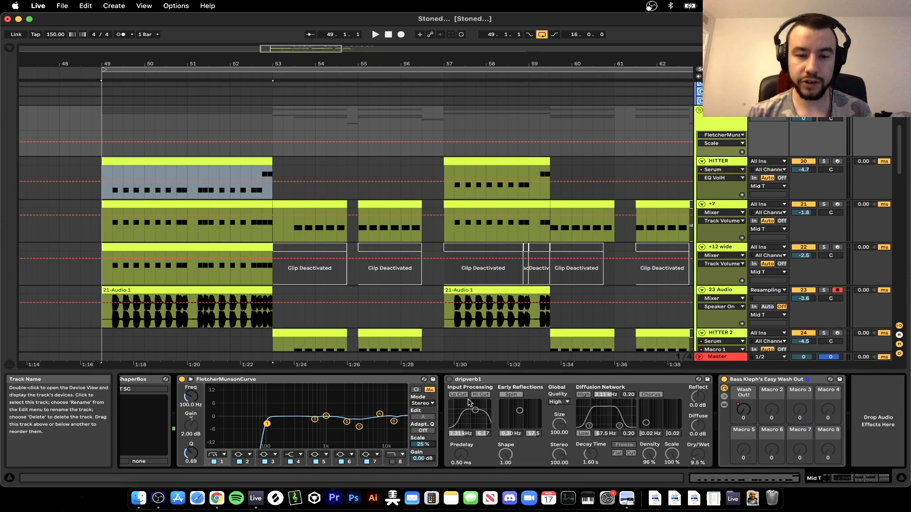
Examine the HITTER track's device chain, including Serum, dripverb1, EQ Eight and JSTClip.
double_click(729, 161)
scroll(614, 413, right, 5)
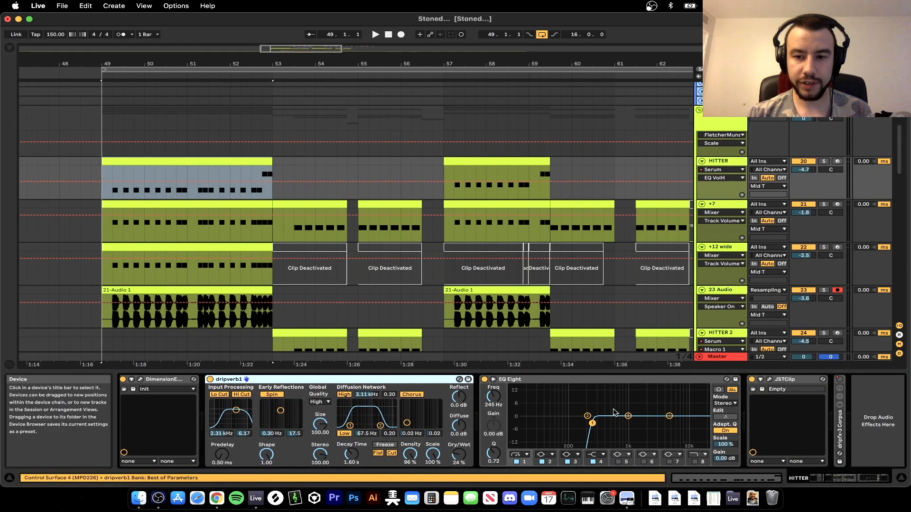
scroll(614, 412, left, 4)
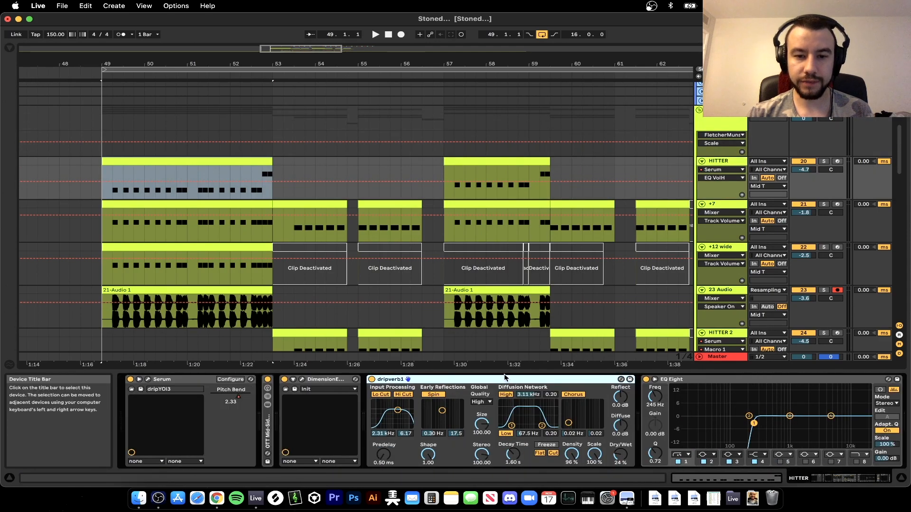
Close the device chain and play the drop from bar 59 while looking through the mid-bass and sub tracks.
key(super+alt+l)
scroll(391, 287, down, 1)
scroll(512, 282, down, 4)
key(minus)
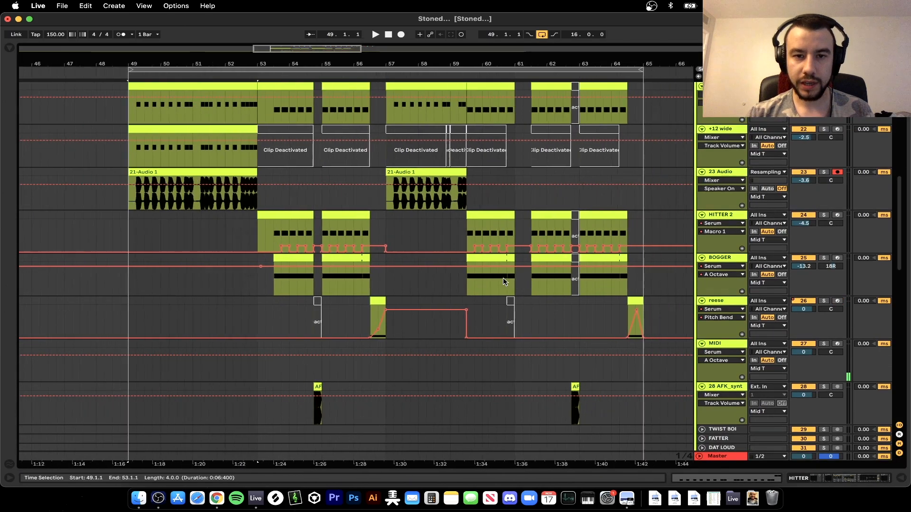
click(456, 233)
key(space)
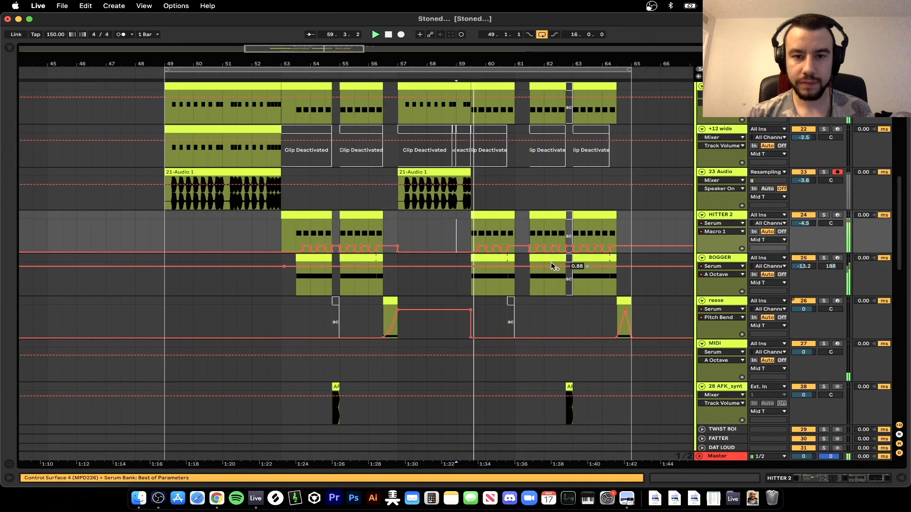
scroll(543, 267, up, 3)
scroll(543, 267, left, 3)
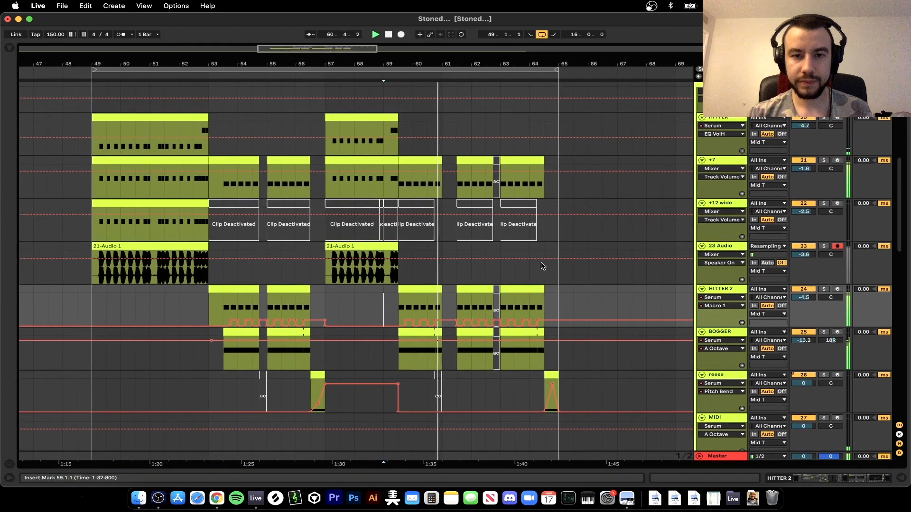
scroll(543, 267, down, 8)
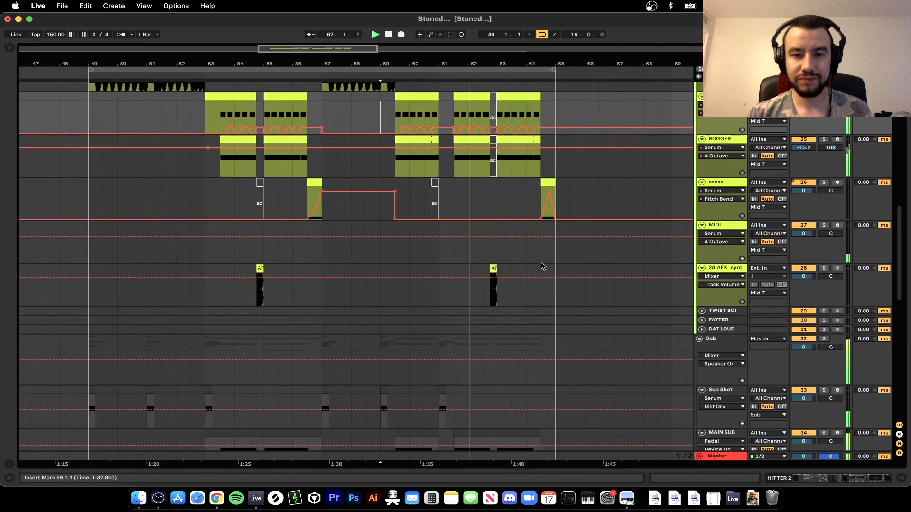
scroll(543, 267, right, 2)
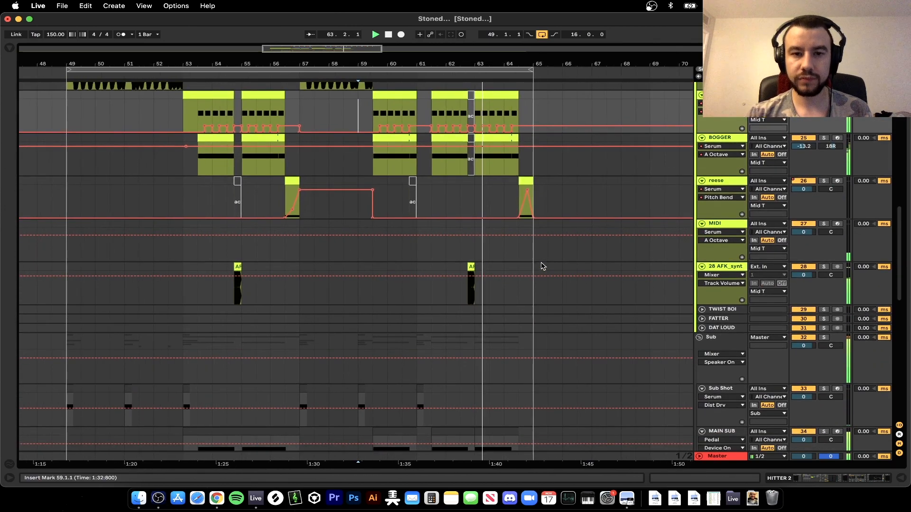
scroll(544, 266, down, 3)
scroll(543, 266, down, 4)
scroll(543, 266, up, 1)
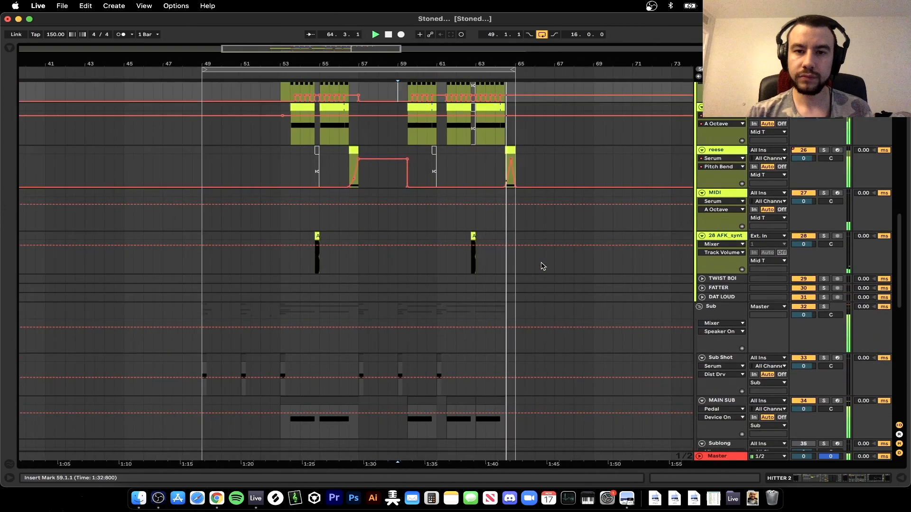
scroll(541, 264, up, 10)
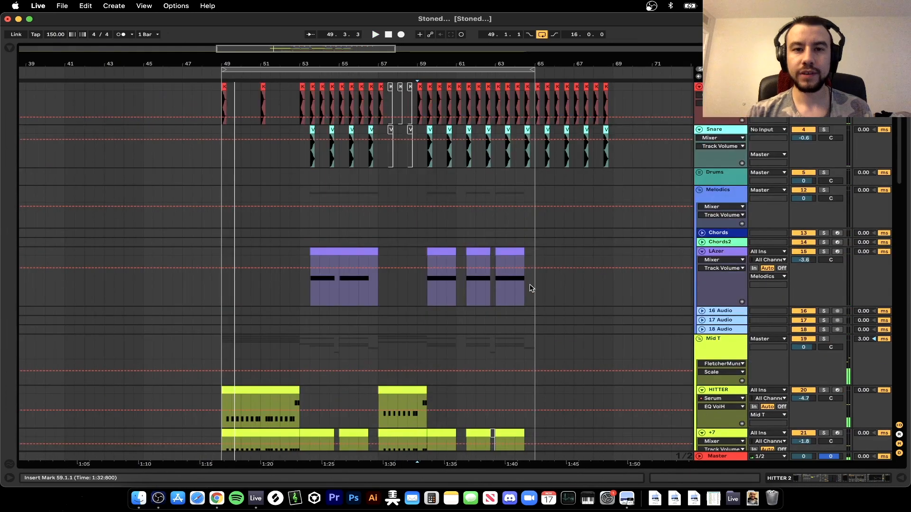
Select bars 49 to 65 on the Melodics group track and look over the layers of the drop.
scroll(413, 252, up, 2)
drag(531, 255, 223, 253)
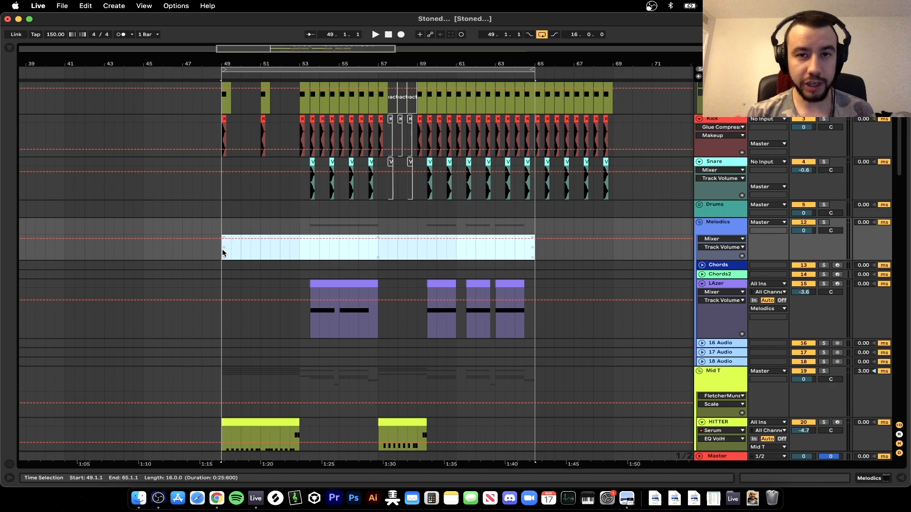
scroll(222, 253, up, 2)
scroll(222, 253, down, 3)
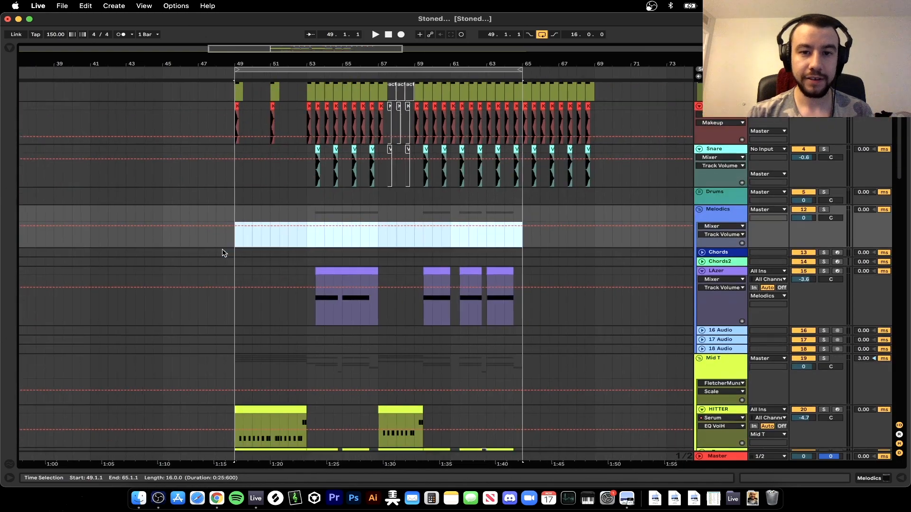
scroll(225, 254, down, 1)
scroll(271, 304, down, 8)
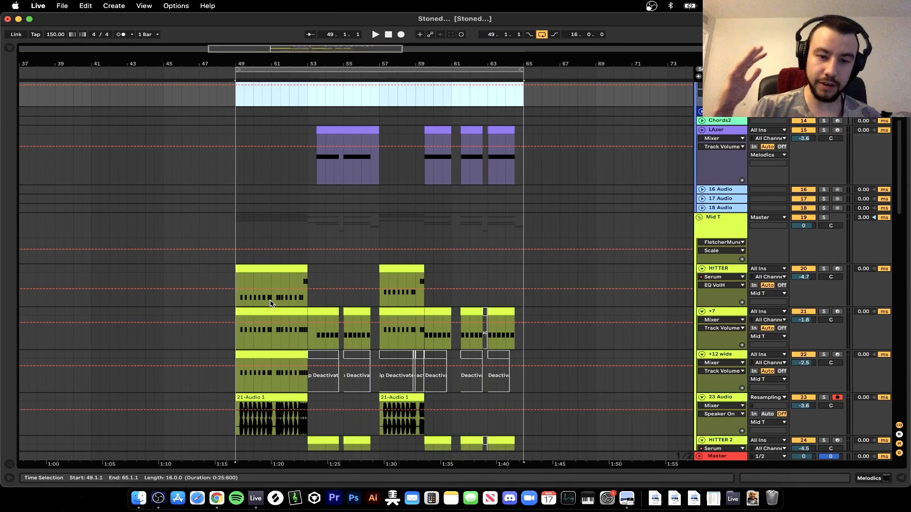
Compare the drop from bar 53 with the LAzer track switched off and on.
scroll(349, 264, up, 3)
click(311, 232)
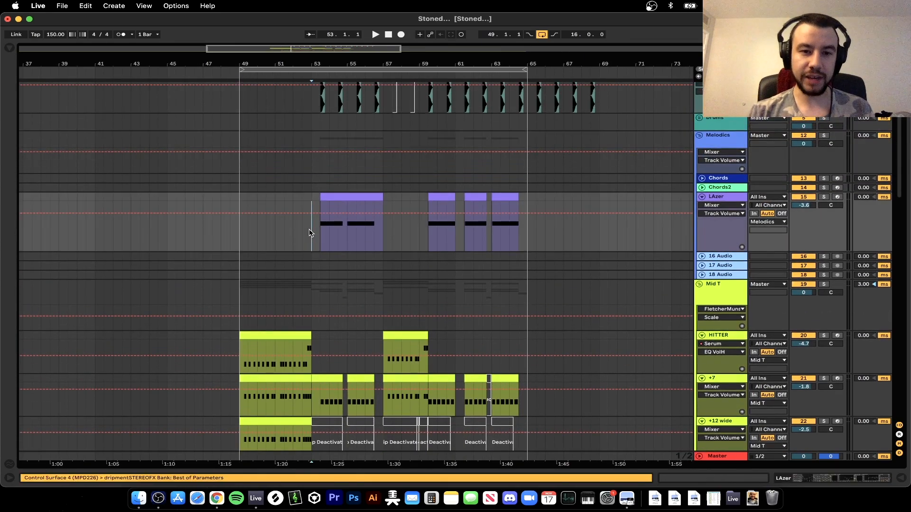
scroll(309, 232, up, 3)
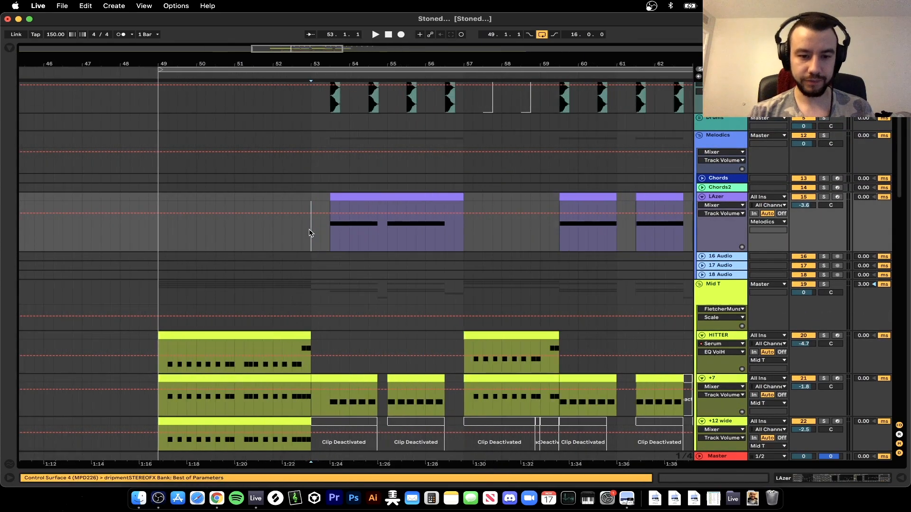
click(805, 197)
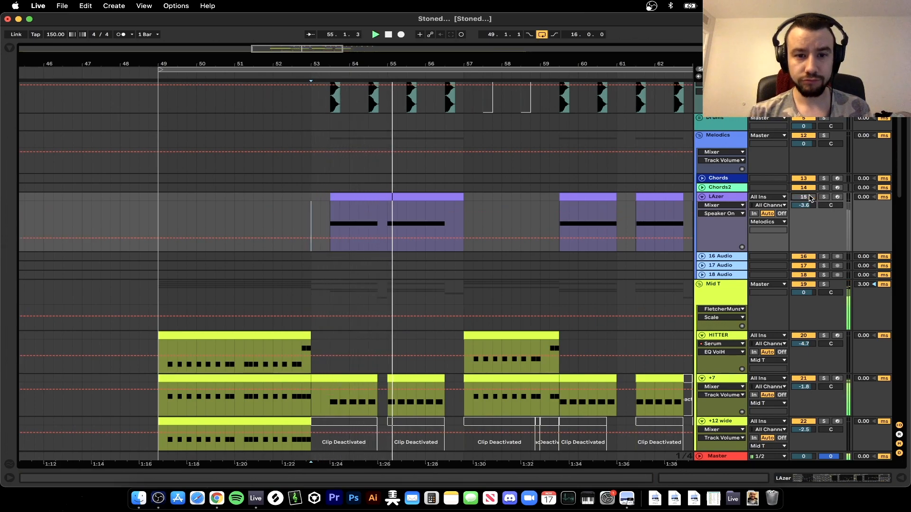
key(space)
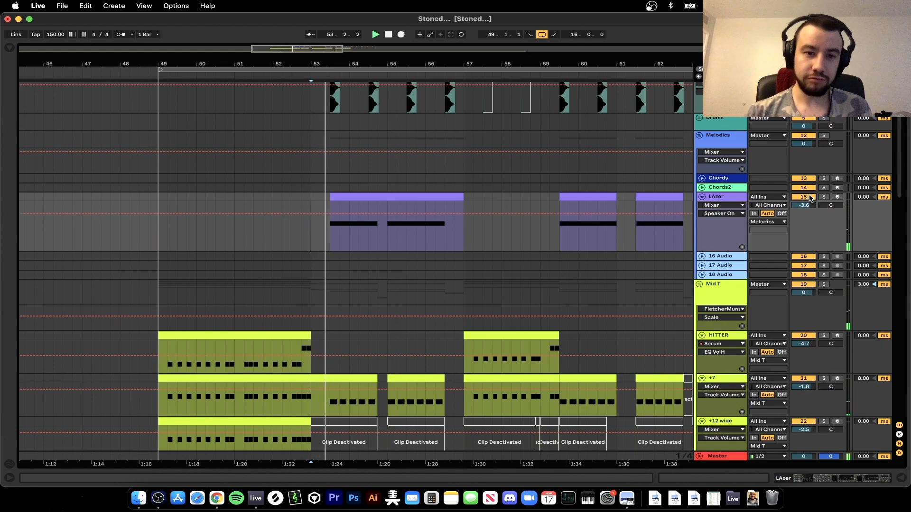
Open the LAzer track's dripmentLazerSustain device chain, stop playback, and fold the effects from Frequency Shifter through Auto Pan.
double_click(726, 198)
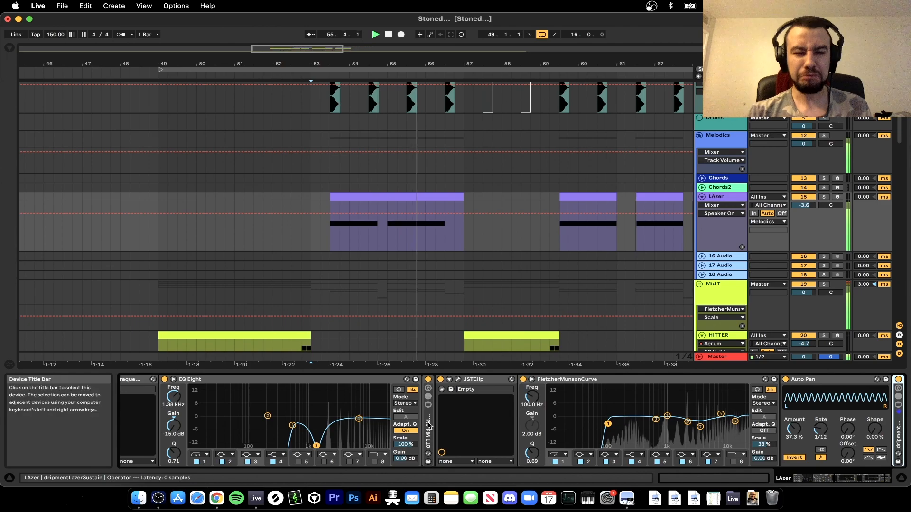
key(space)
double_click(605, 381)
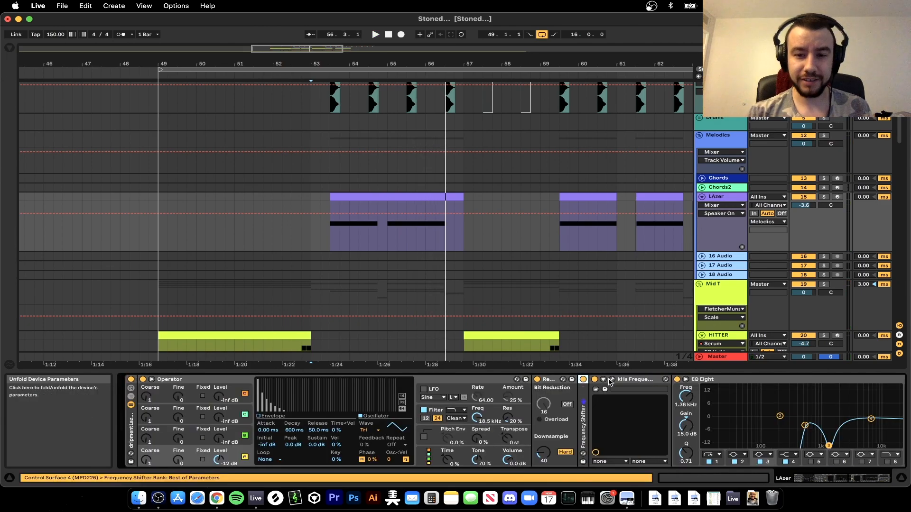
double_click(606, 381)
double_click(602, 381)
double_click(599, 381)
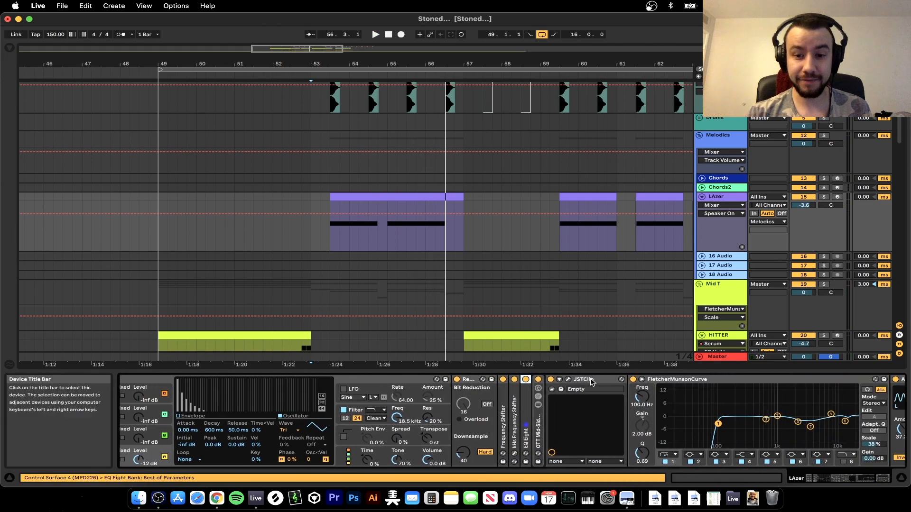
double_click(597, 381)
double_click(531, 381)
double_click(503, 381)
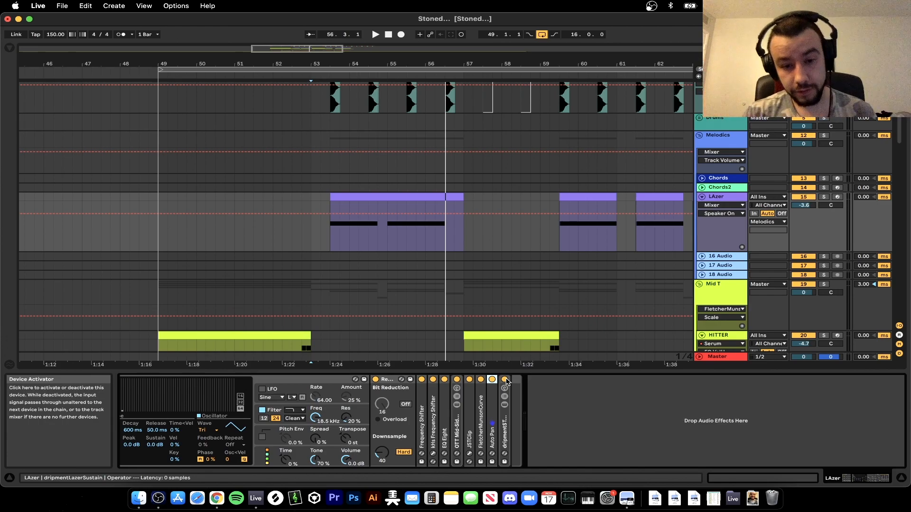
Switch off the effects after Operator in the LAzer chain and bring up Operator's oscillator A waveform choices.
scroll(585, 413, left, 3)
click(507, 417)
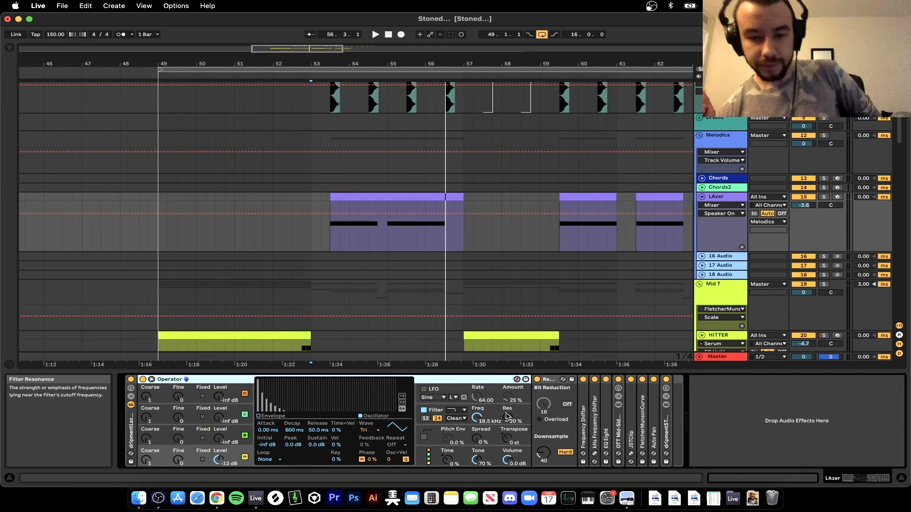
click(584, 380)
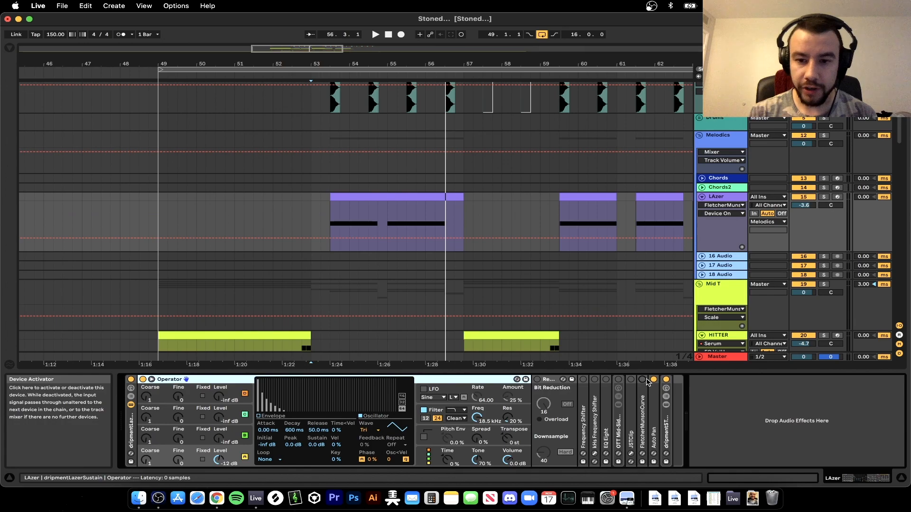
click(211, 381)
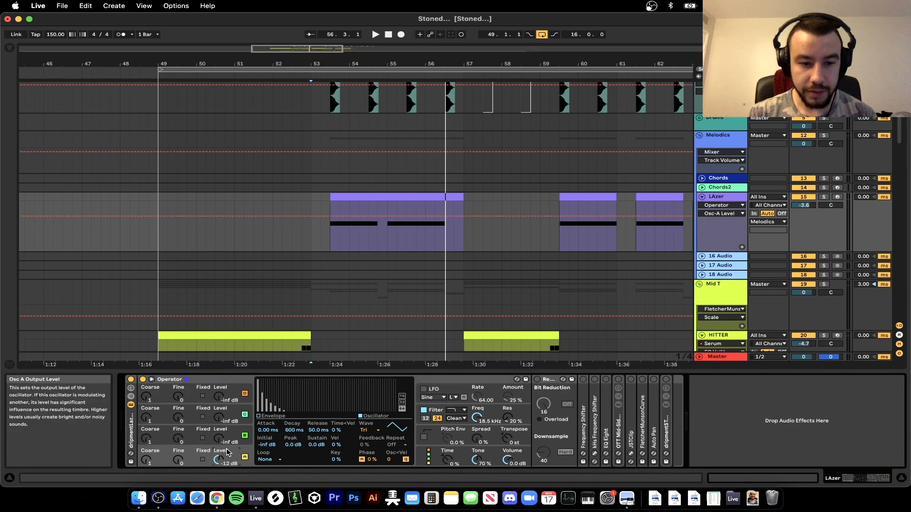
click(368, 430)
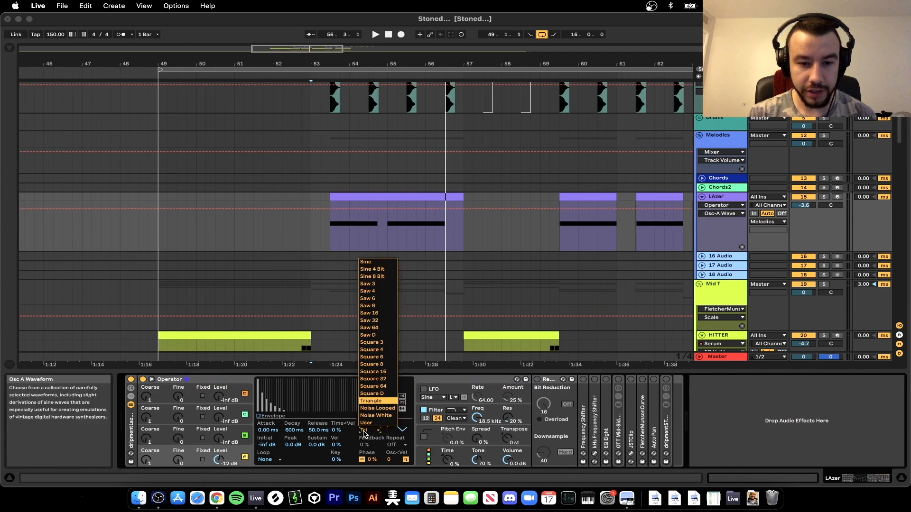
Switch Redux back on with Downsample at 1 and audition the soloed LAzer clip from bar 53.
click(537, 380)
click(545, 457)
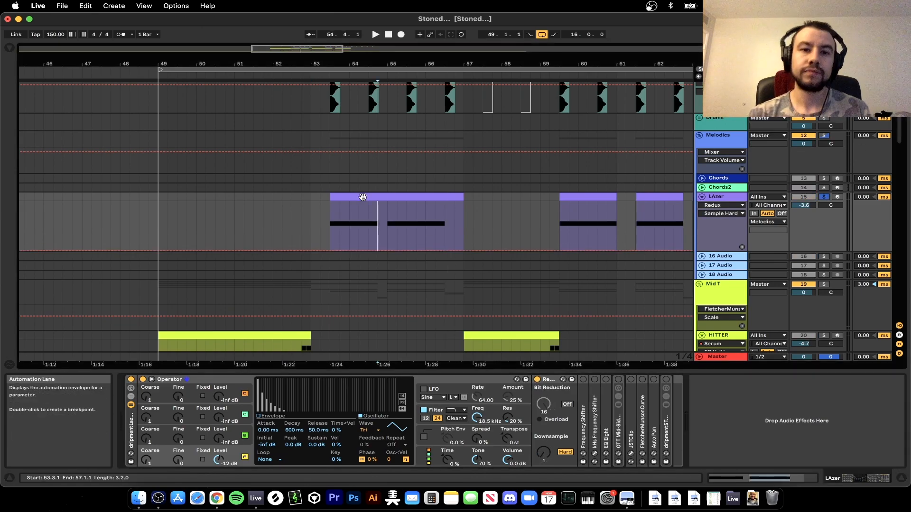
click(365, 197)
key(space)
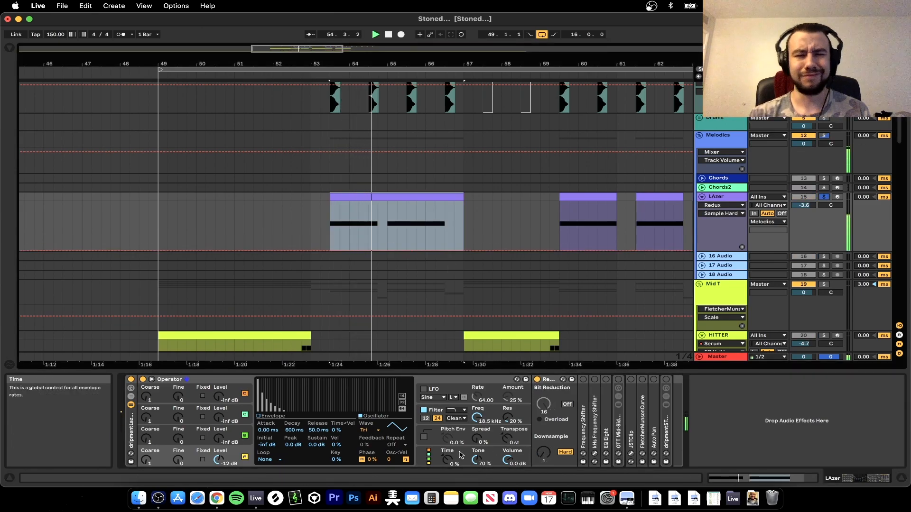
key(space)
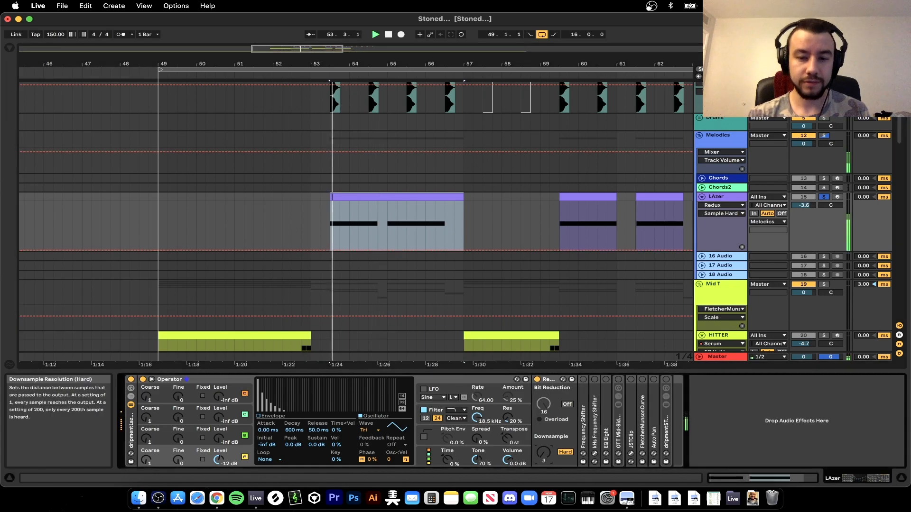
Raise Redux's Downsample to 40 while repeatedly auditioning the soloed LAzer clip.
drag(543, 453, 543, 446)
key(space)
key(space)
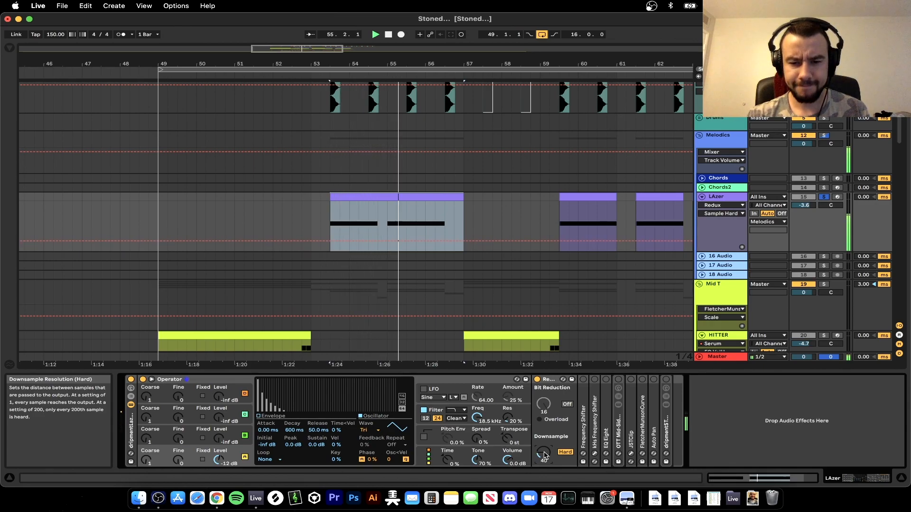
key(space)
key(space)
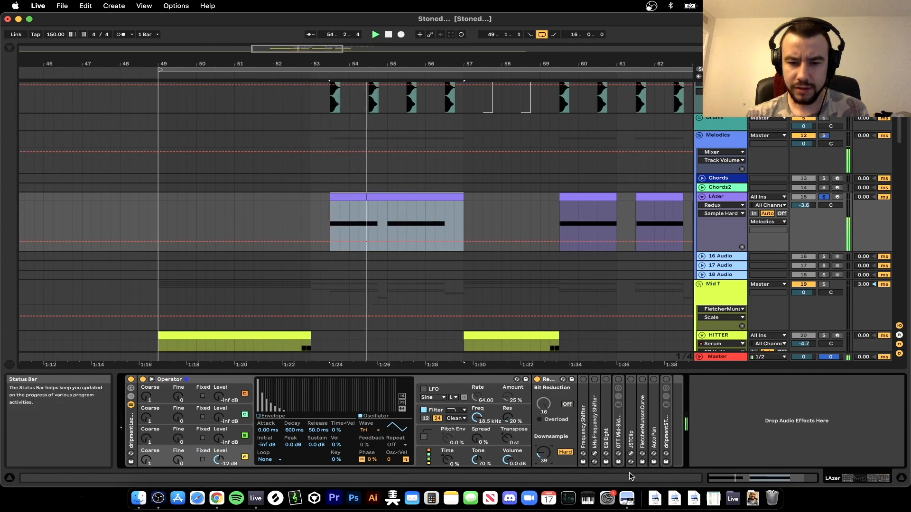
key(space)
key(space)
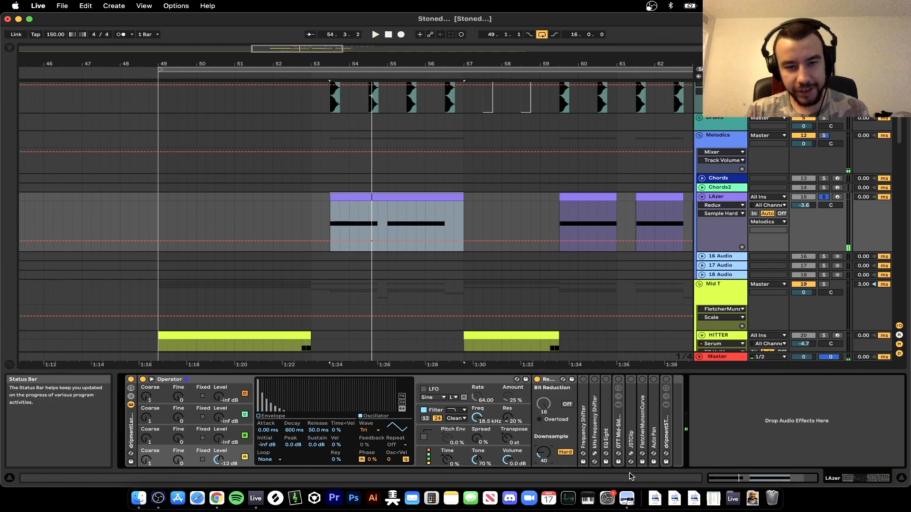
key(space)
key(space)
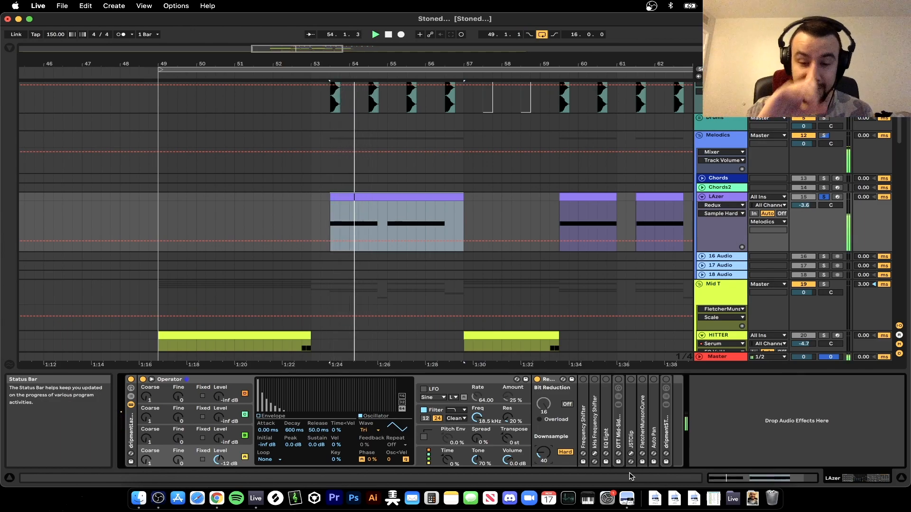
Unfold the Frequency Shifter after Redux, check its Fine setting, and delete the device from the LAzer chain.
double_click(583, 427)
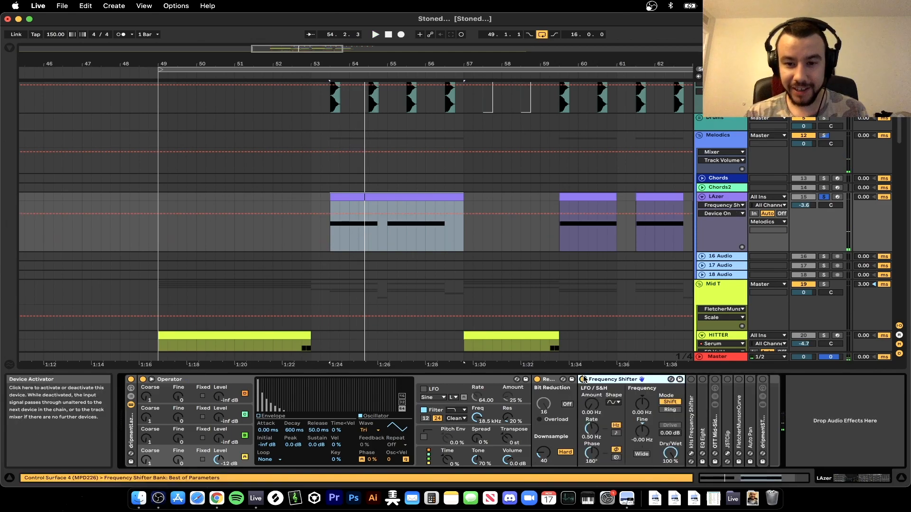
click(642, 431)
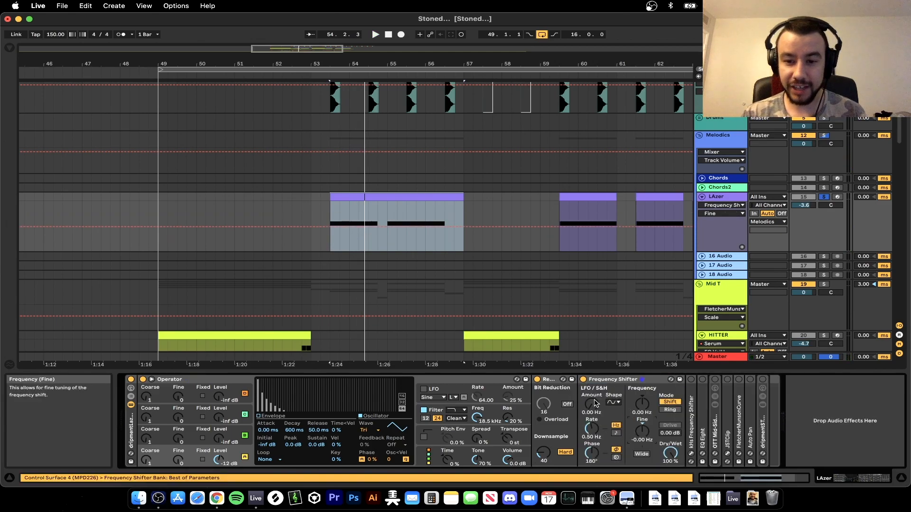
click(606, 380)
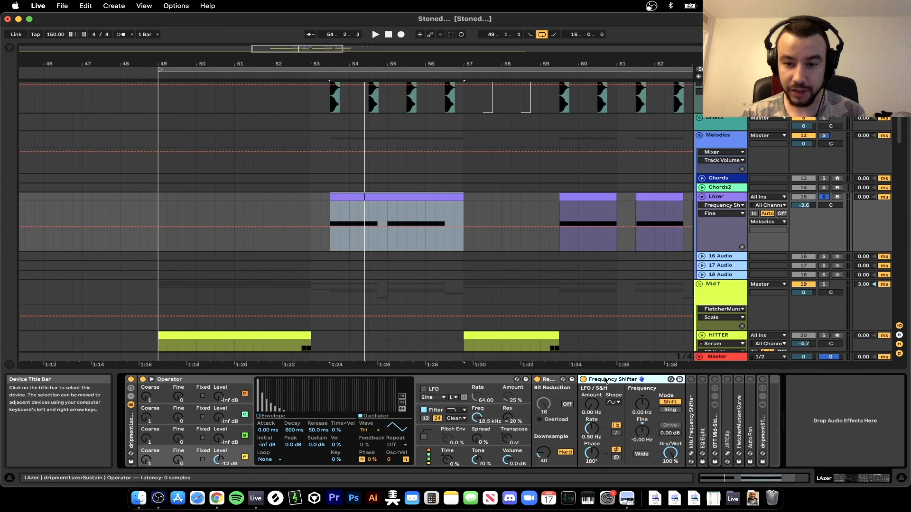
key(Delete)
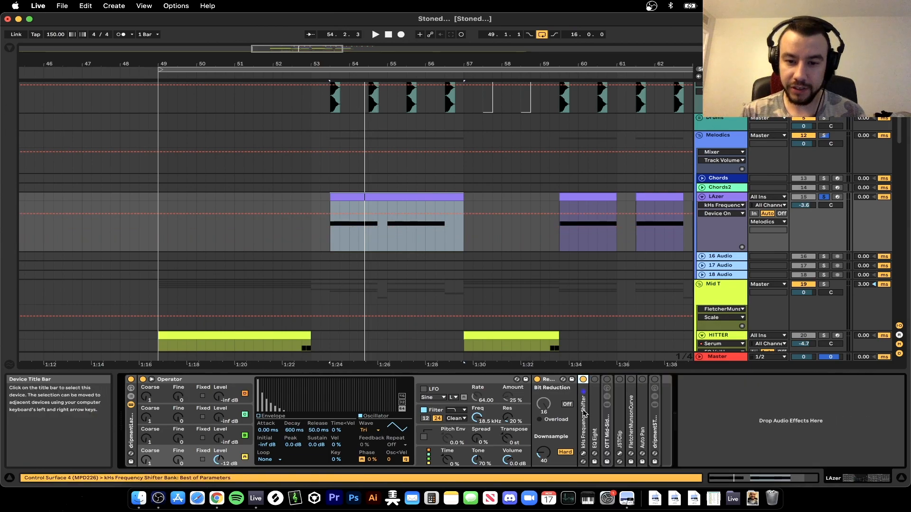
Switch on the kHs Frequency Shifter and EQ Eight in turn, unfolding each and auditioning the LAzer clip with it.
double_click(585, 413)
click(601, 379)
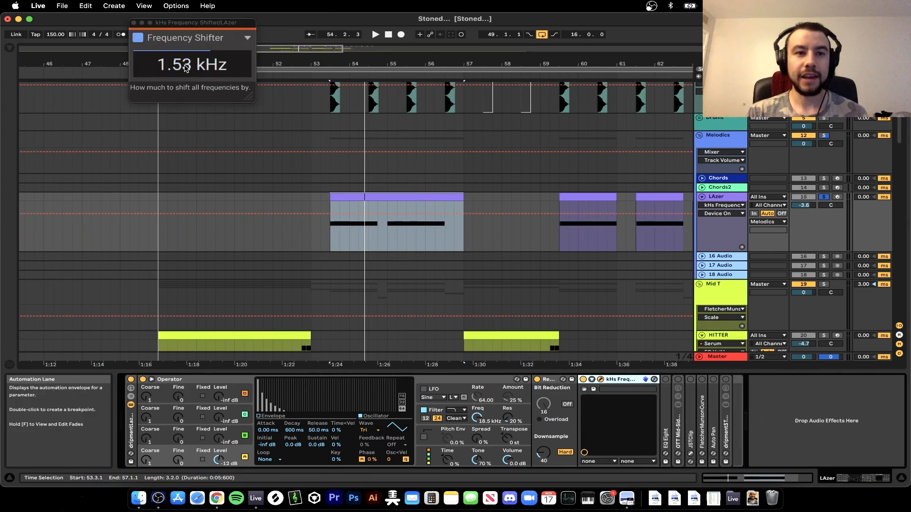
key(space)
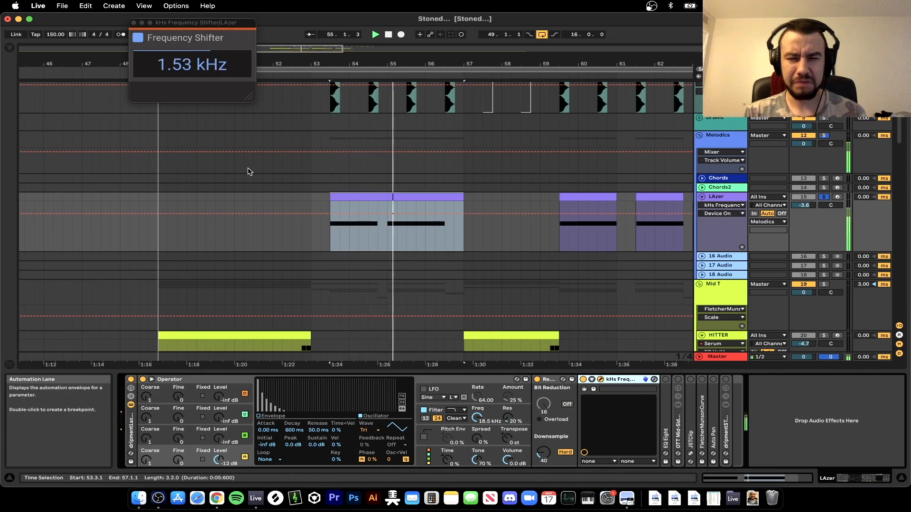
click(133, 23)
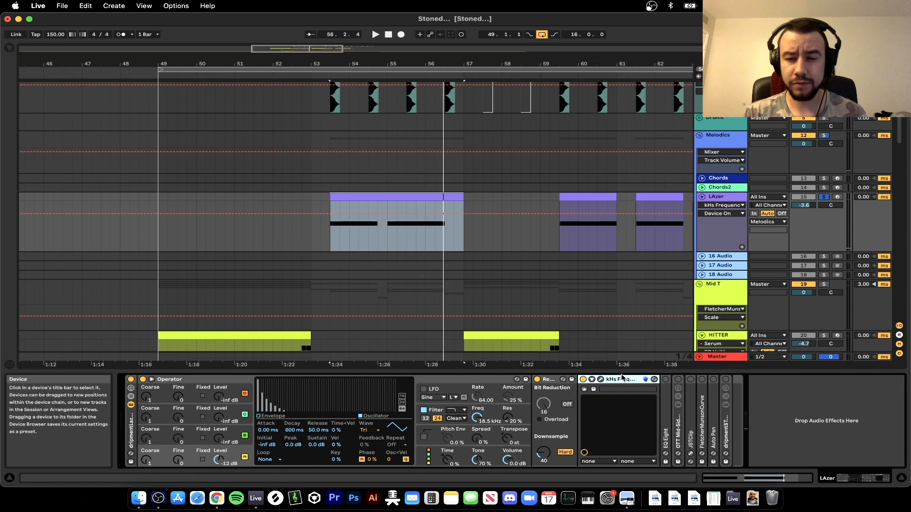
double_click(666, 427)
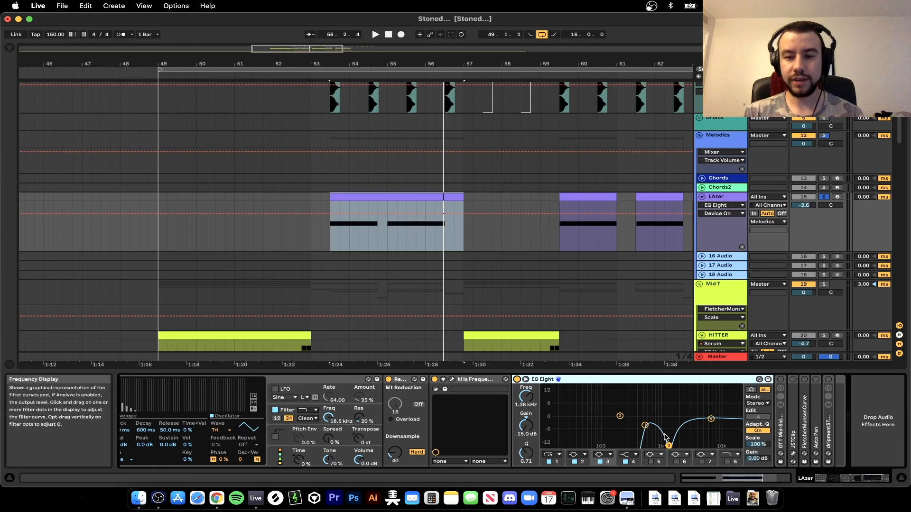
key(space)
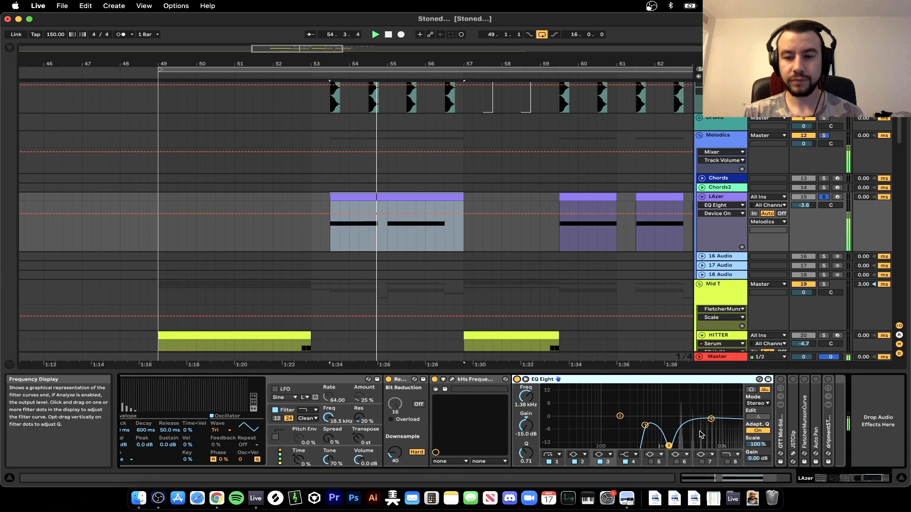
Unfold and switch on the OTT Mid-Side w Time rack, then audition the LAzer clip while lowering the system volume.
double_click(781, 427)
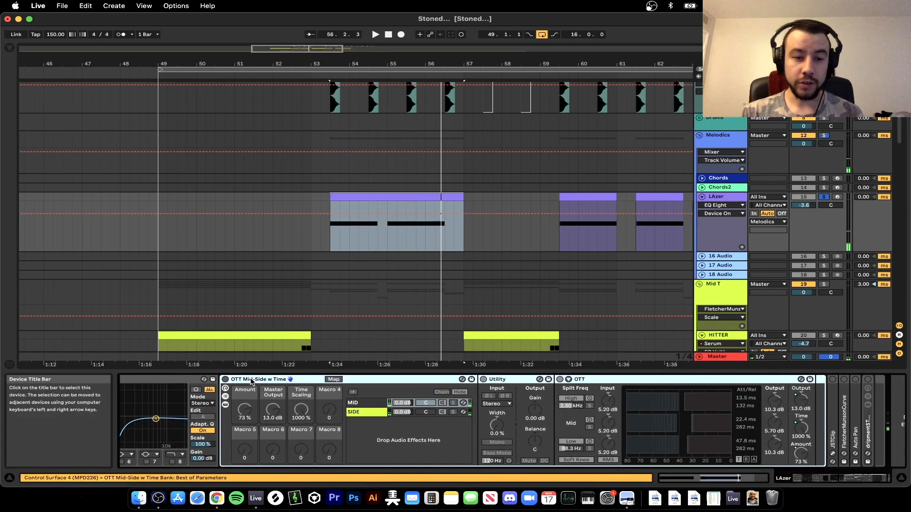
click(225, 380)
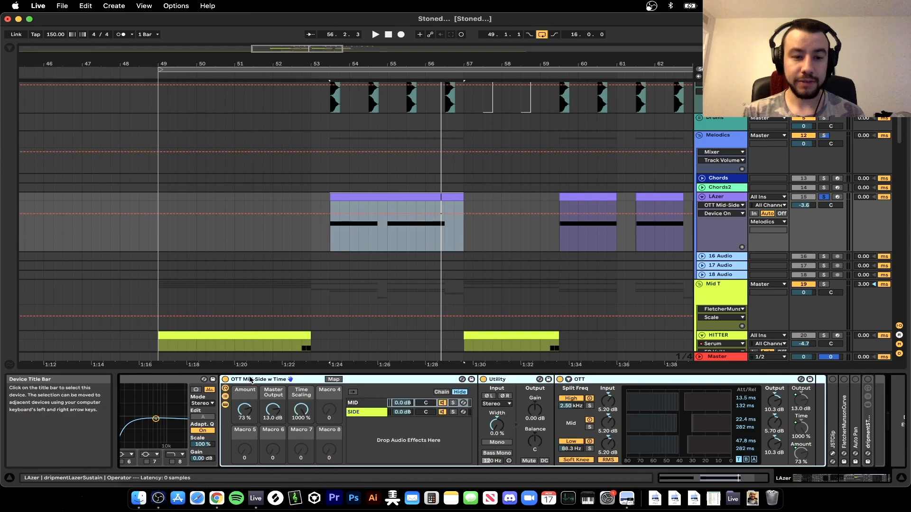
key(space)
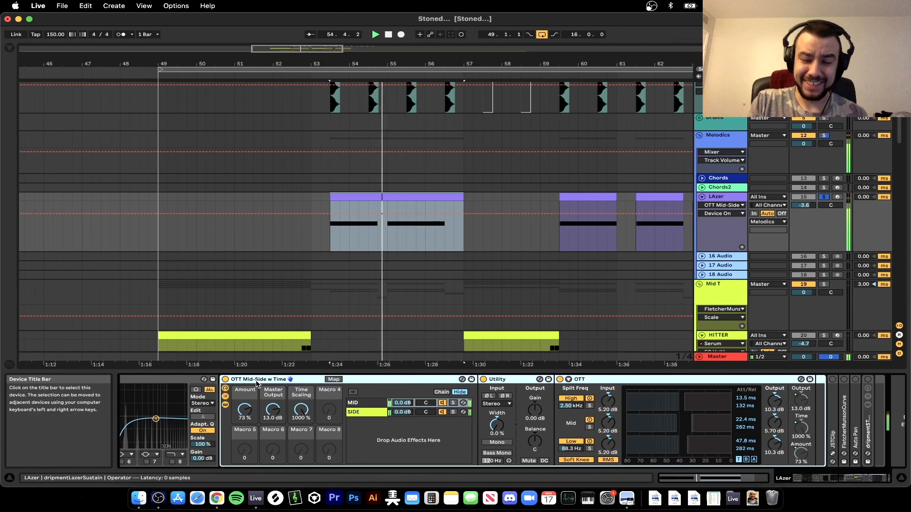
key(XF86AudioLowerVolume)
key(XF86AudioLowerVolume)
key(XF86AudioLowerVolume)
key(XF86AudioLowerVolume)
key(XF86AudioLowerVolume)
key(space)
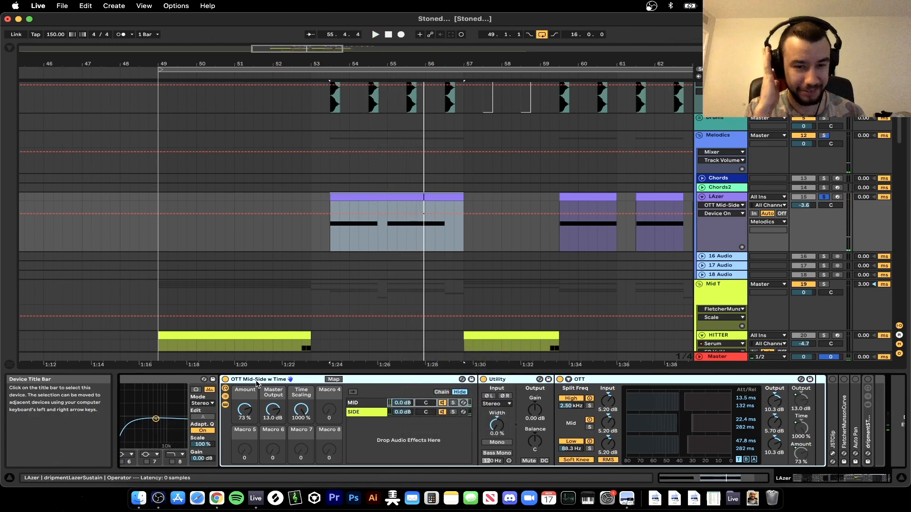
Unfold JSTClip, show its plug-in window, and audition the LAzer clip through the active clipper.
double_click(833, 427)
click(810, 381)
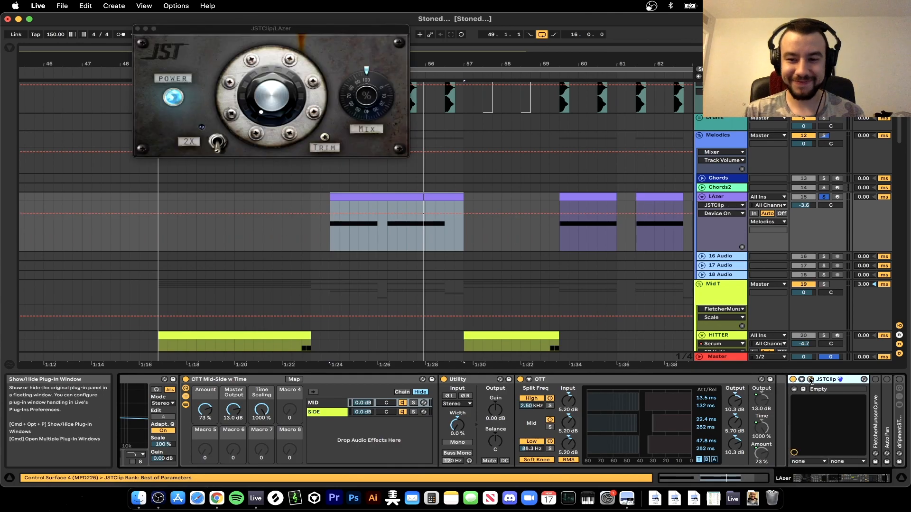
scroll(811, 381, right, 3)
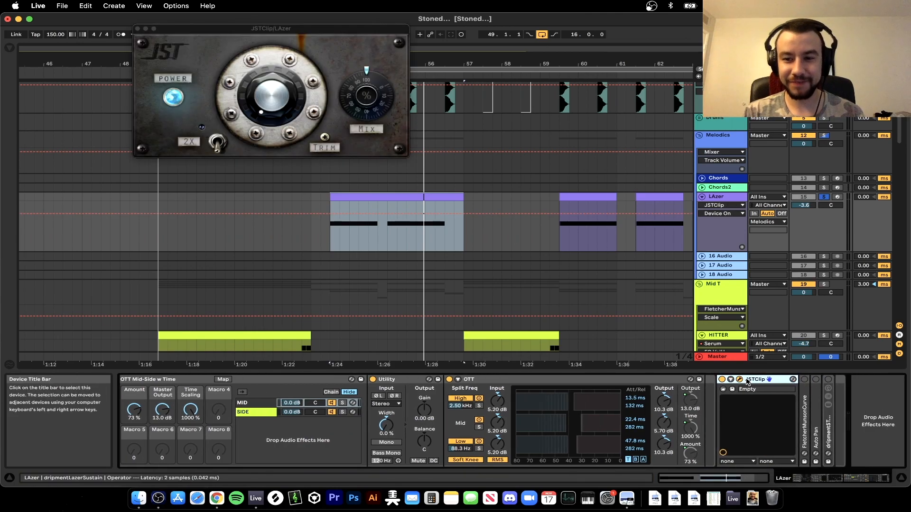
key(space)
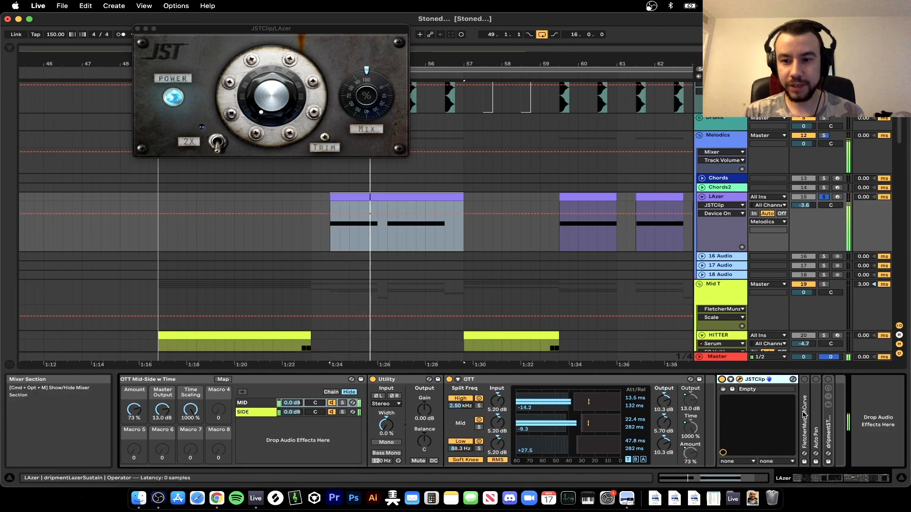
Close the JSTClip window, then unfold and switch on the FletcherMunsonCurve EQ and Auto Pan, auditioning the LAzer clip with each.
double_click(801, 433)
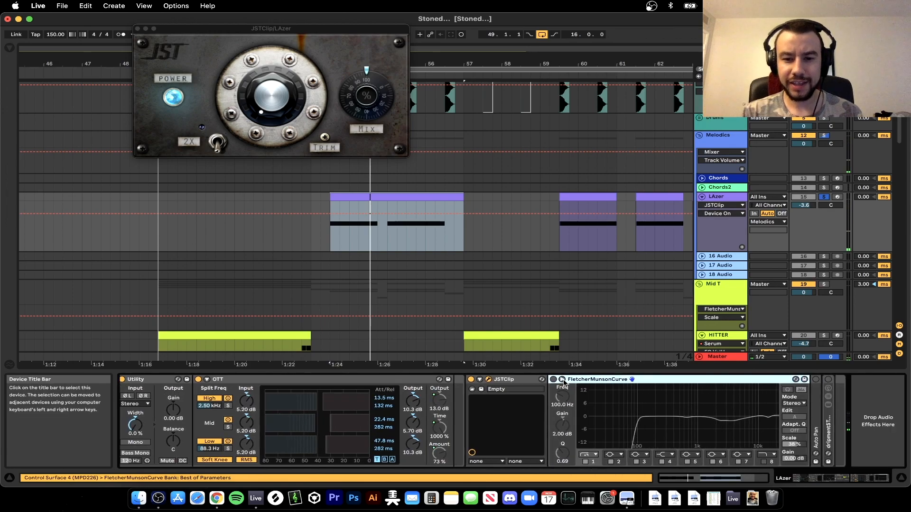
click(138, 32)
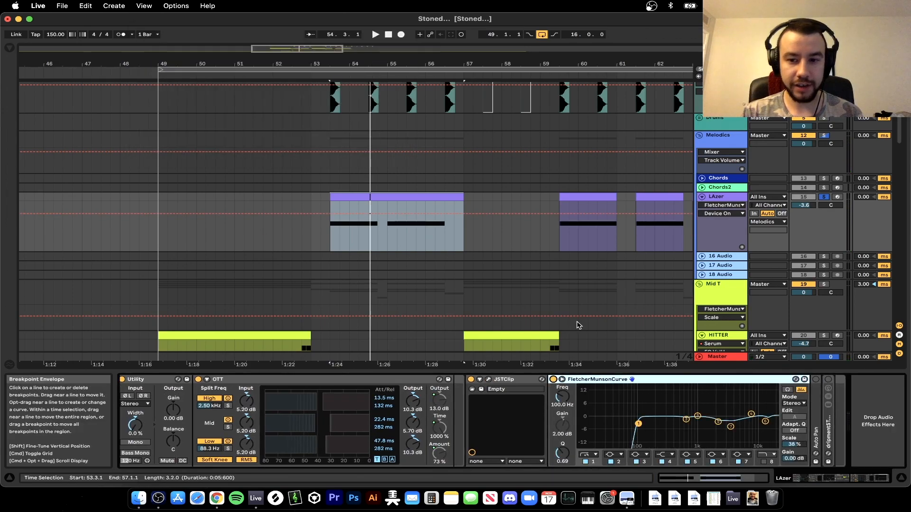
key(space)
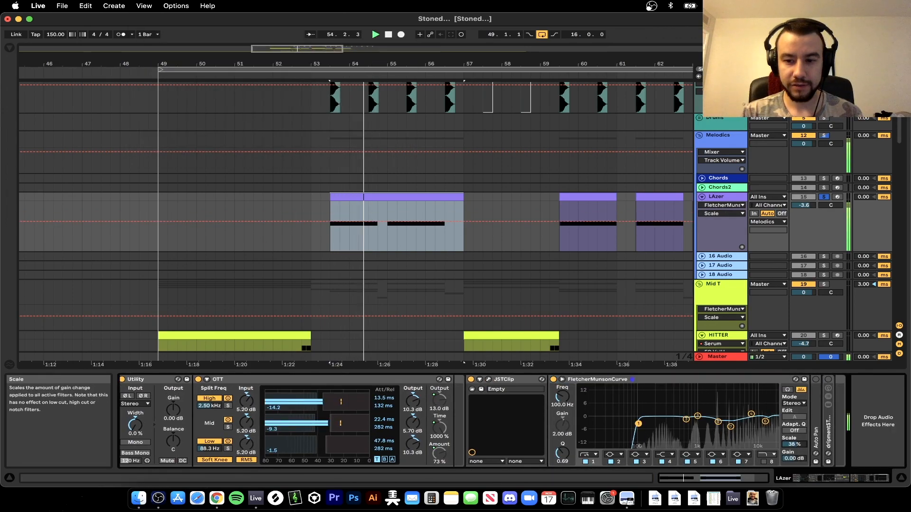
double_click(816, 437)
click(778, 411)
key(space)
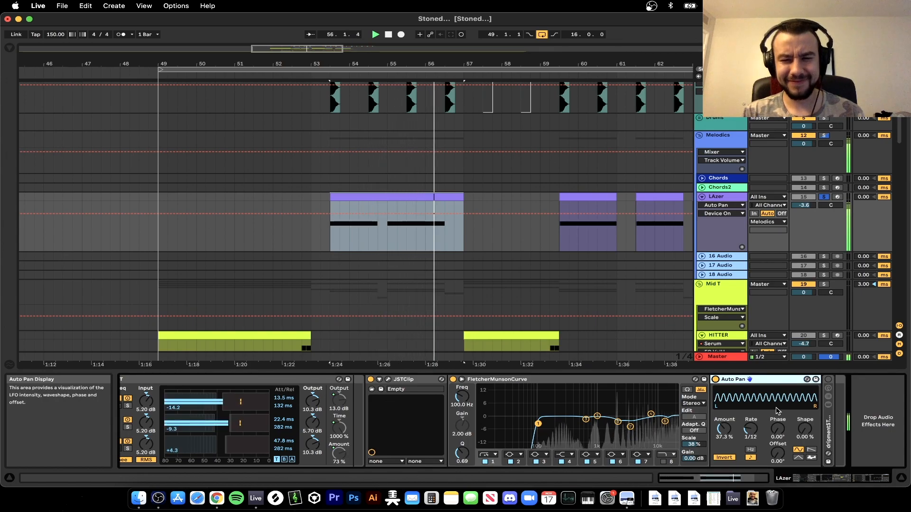
Fold the dripmentSTEREOFX rack, switch it on, and play the LAzer part from bar 53 solo and in the full mix.
double_click(827, 420)
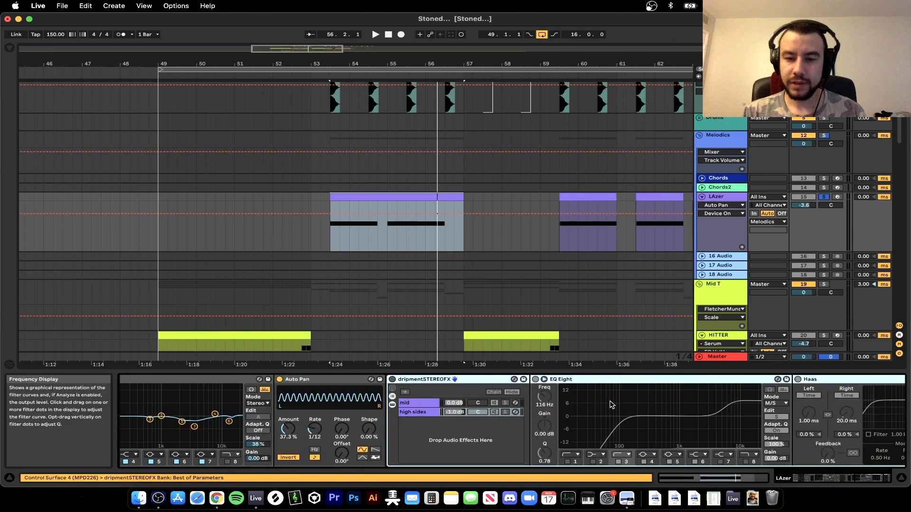
double_click(419, 380)
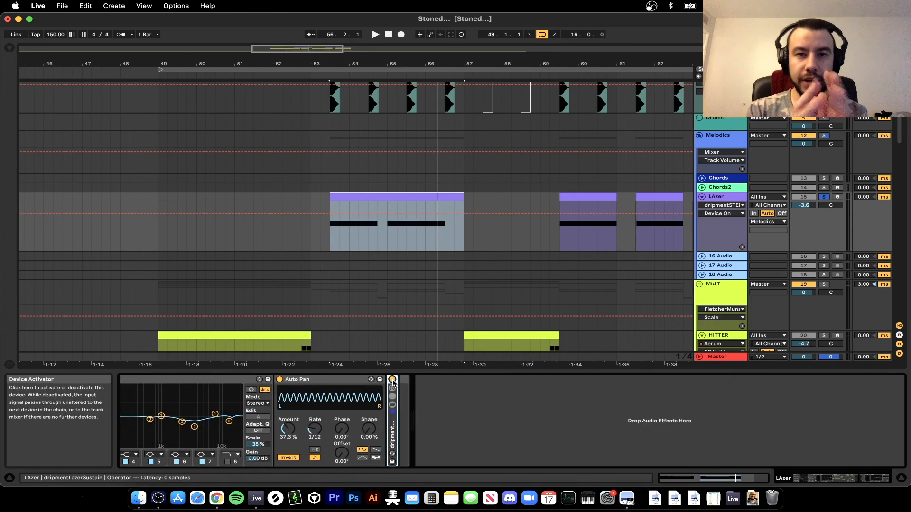
key(space)
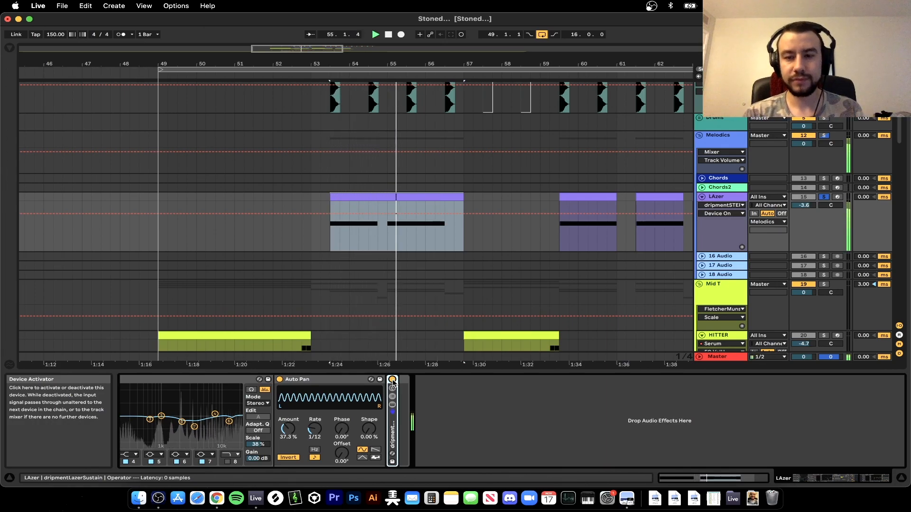
click(359, 209)
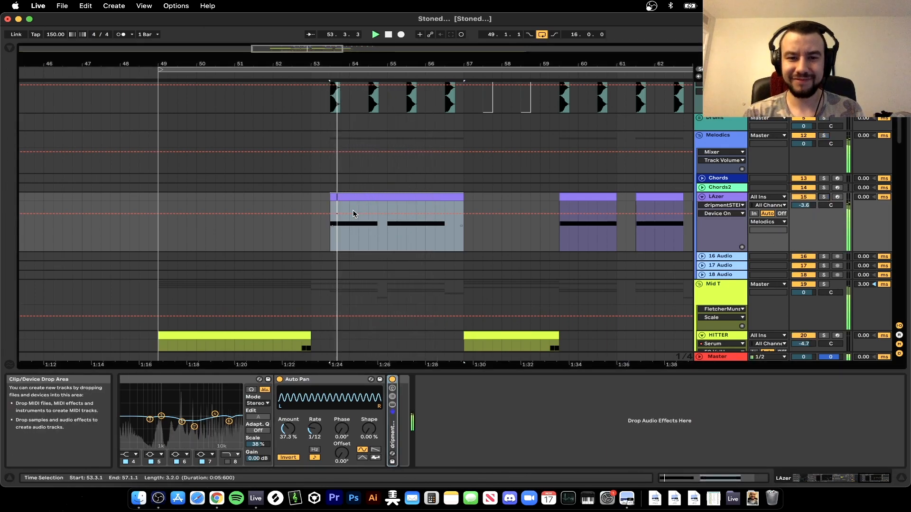
Raise the system volume while the full mix plays, then hide the device view and stop playback.
key(XF86AudioRaiseVolume)
key(XF86AudioRaiseVolume)
key(XF86AudioRaiseVolume)
key(XF86AudioRaiseVolume)
key(XF86AudioRaiseVolume)
key(XF86AudioRaiseVolume)
key(XF86AudioRaiseVolume)
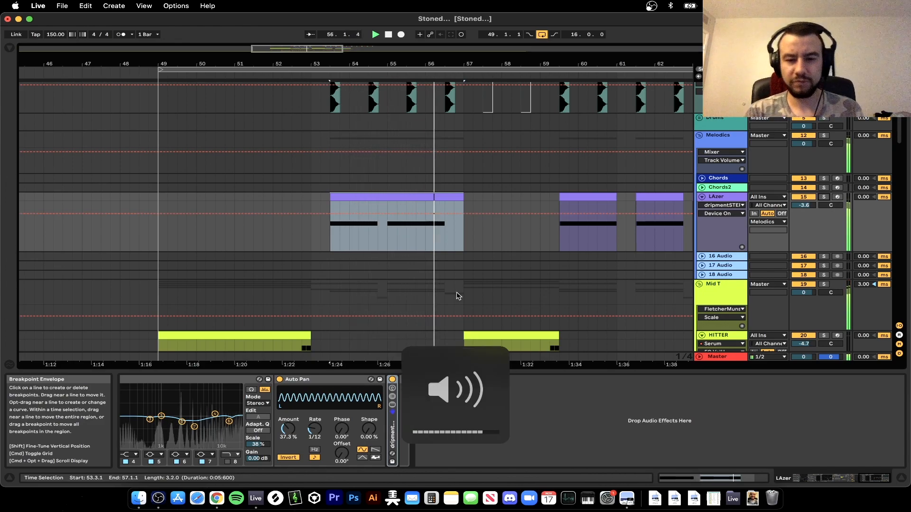
click(371, 372)
key(space)
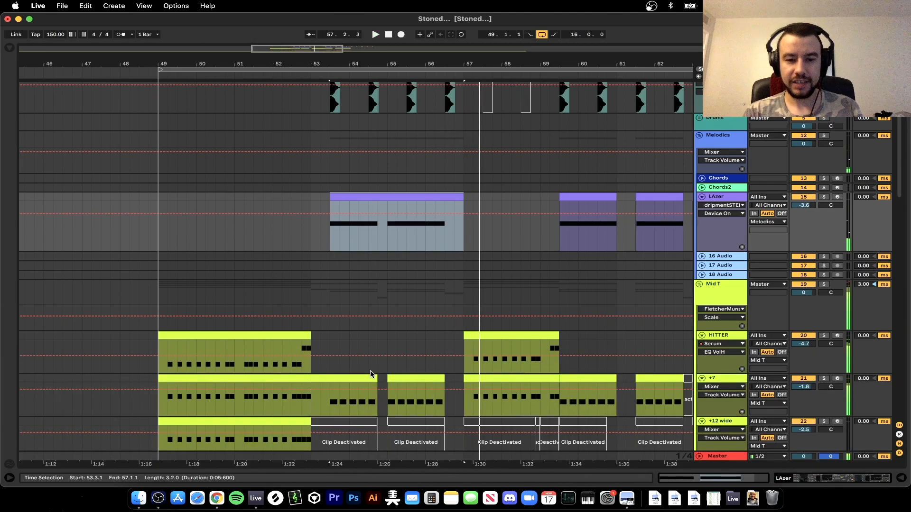
Review the whole drop arrangement, from the kick and snare through the Melodics and Mid T groups to the Vocals, FX and reference tracks.
scroll(371, 373, down, 8)
scroll(371, 374, up, 1)
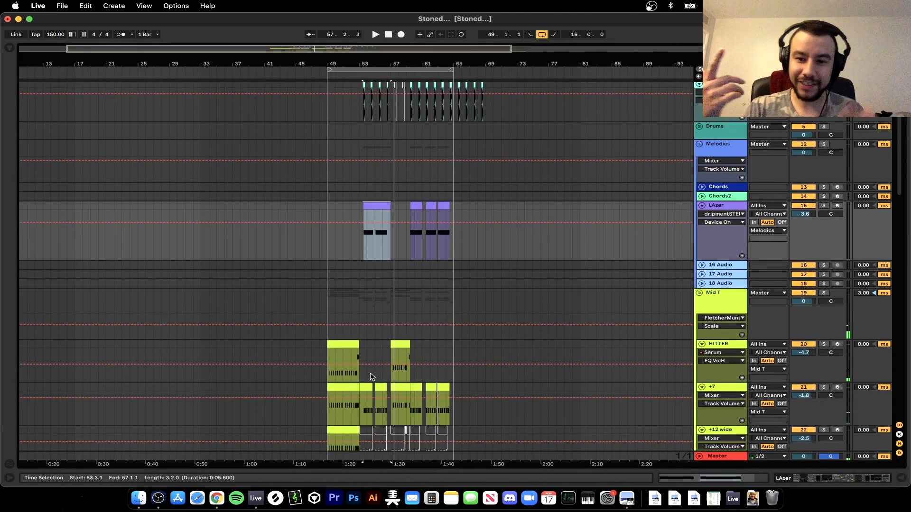
scroll(370, 377, up, 6)
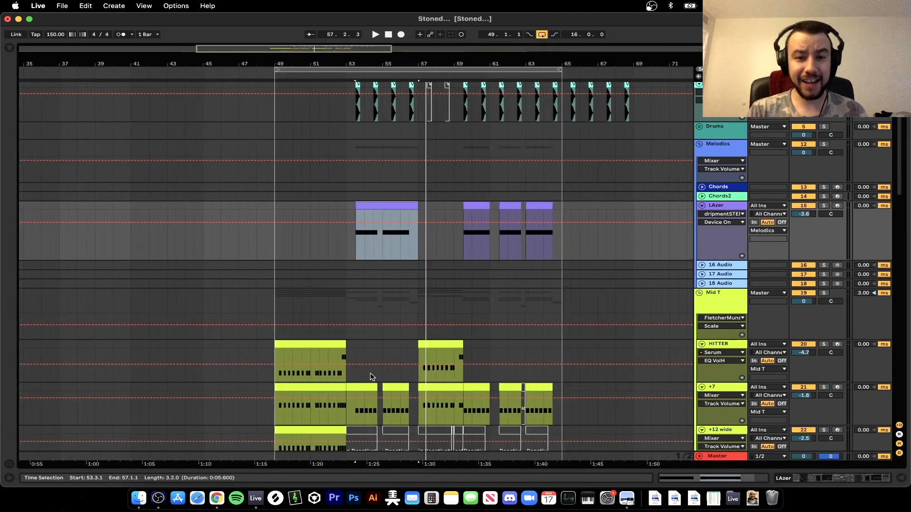
scroll(371, 377, down, 5)
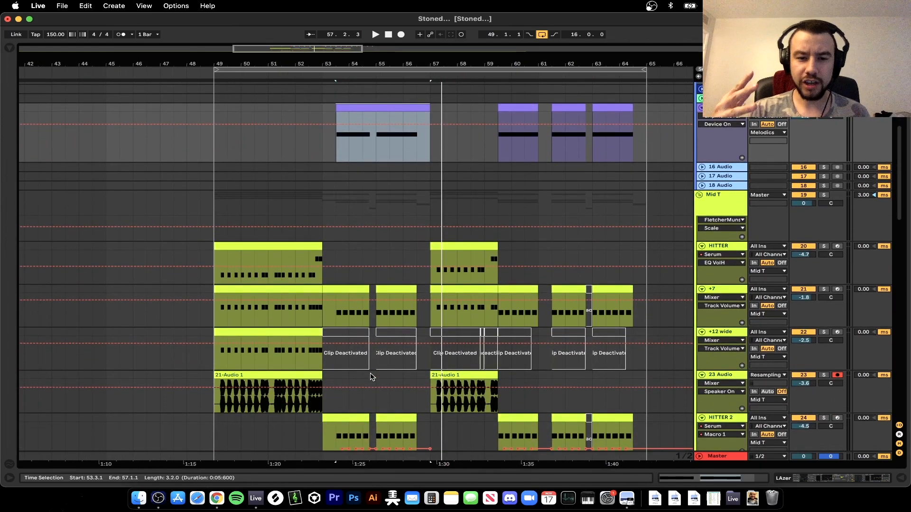
scroll(370, 376, down, 15)
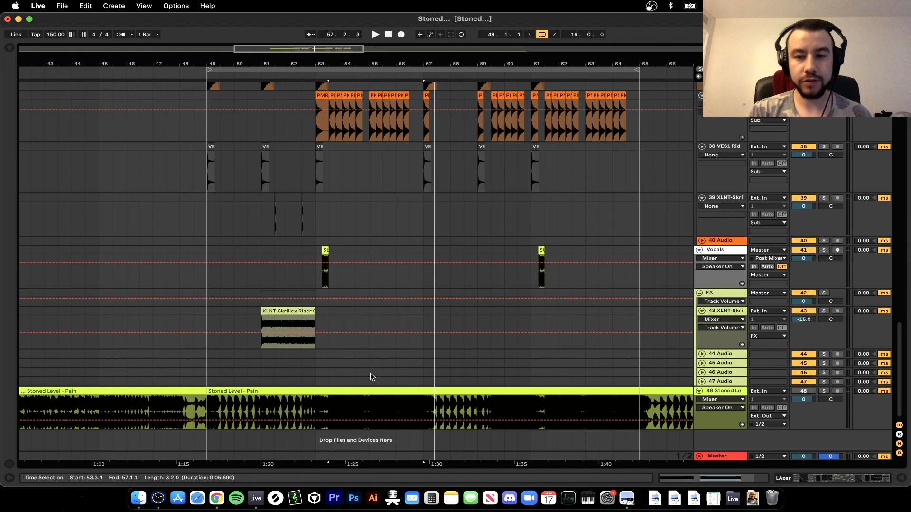
scroll(370, 376, up, 15)
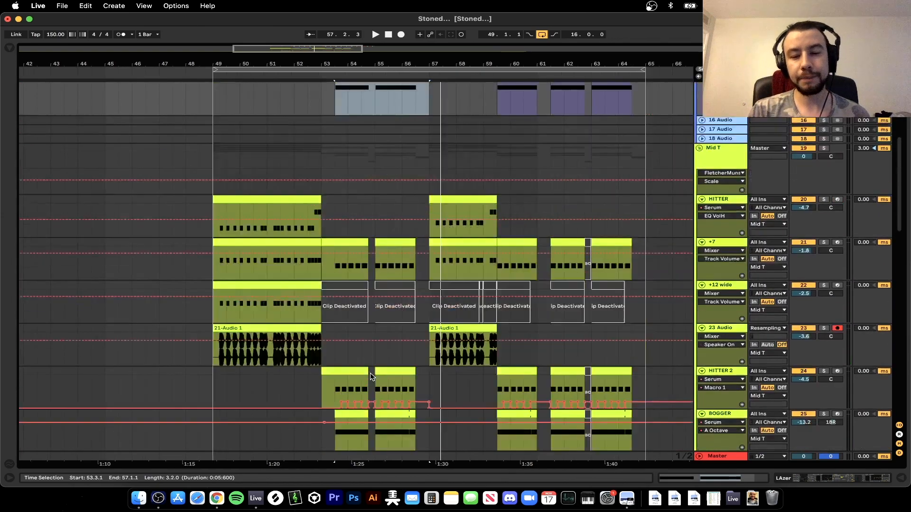
scroll(370, 377, up, 8)
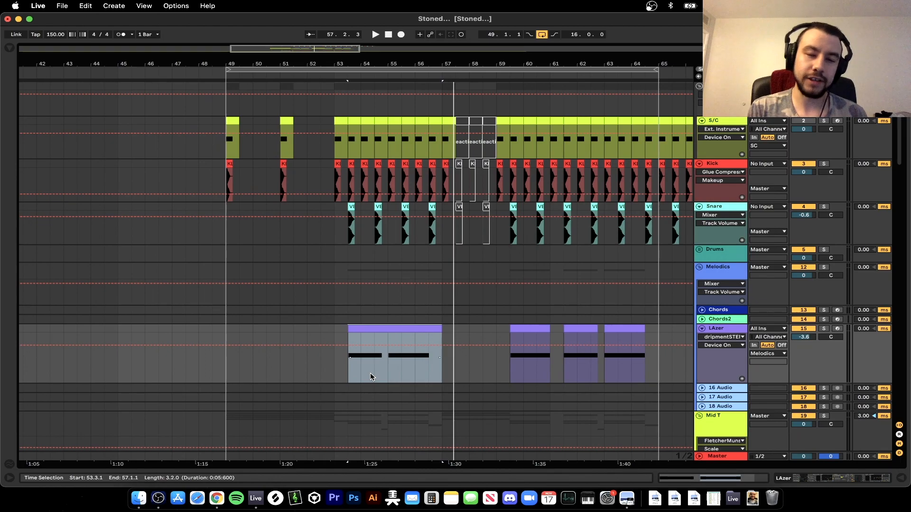